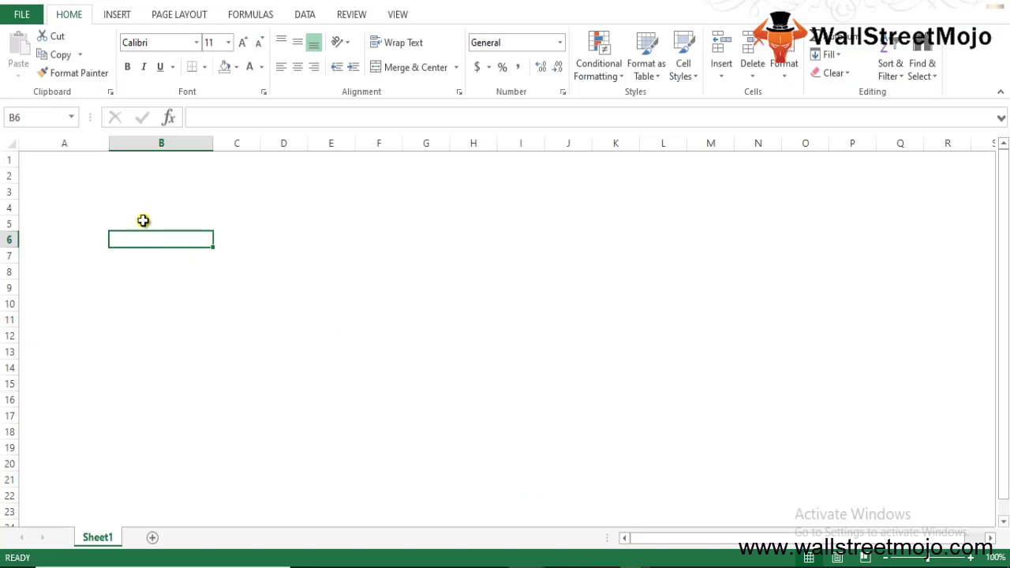
Step: Leave the WallStreetMojo compound interest example and select cell A3 in a blank Excel sheet
left_click(102, 196)
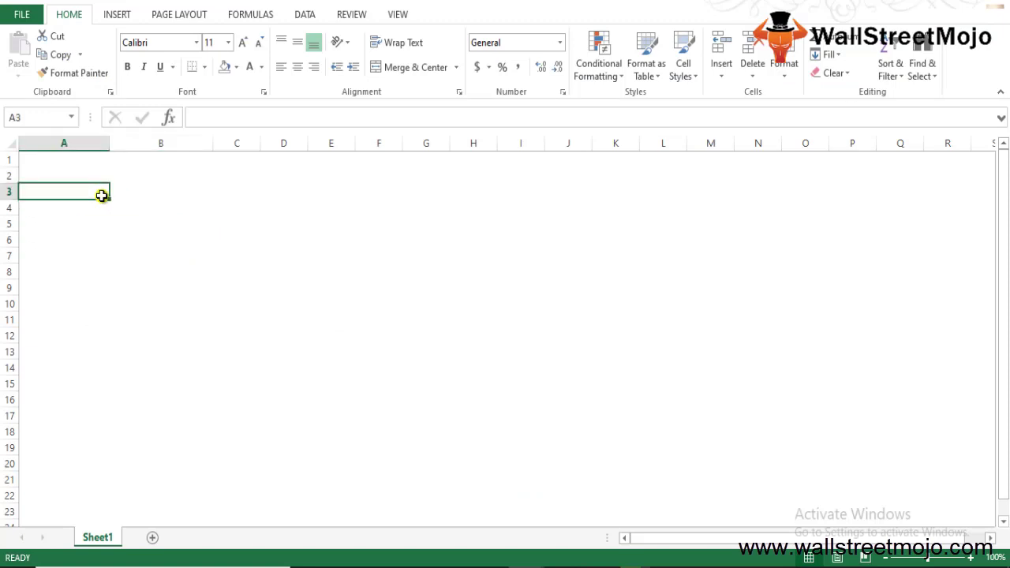
Step: Enter the labels Principal amount in A3 and Interest in A4
key("Up")
key("Down")
key("Right")
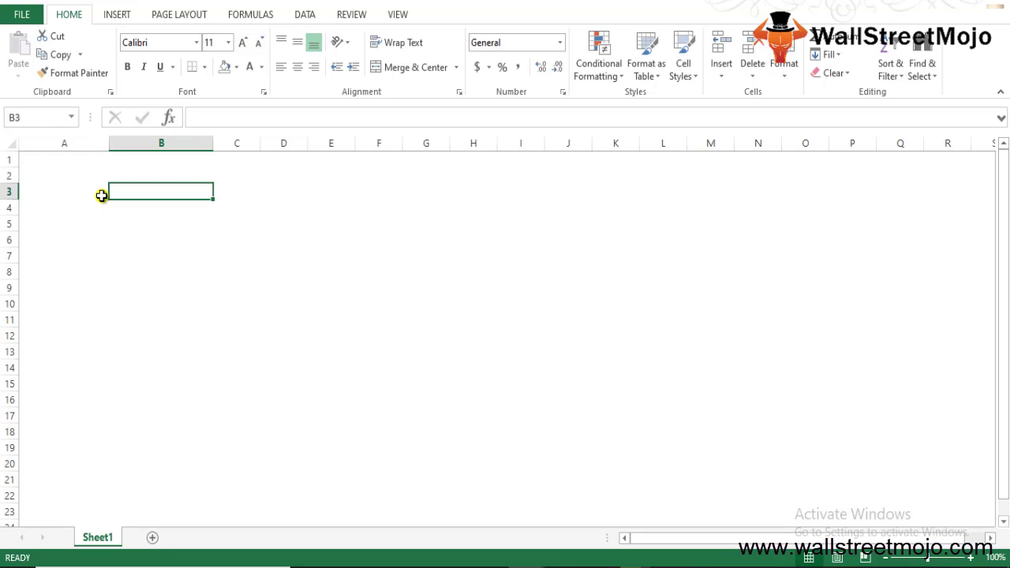
key("Left")
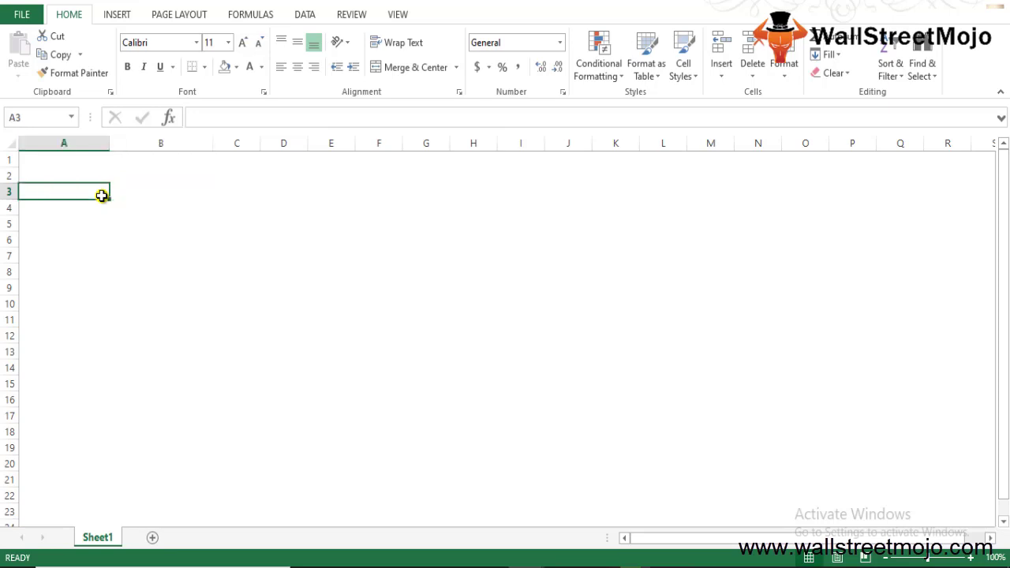
type("Princ")
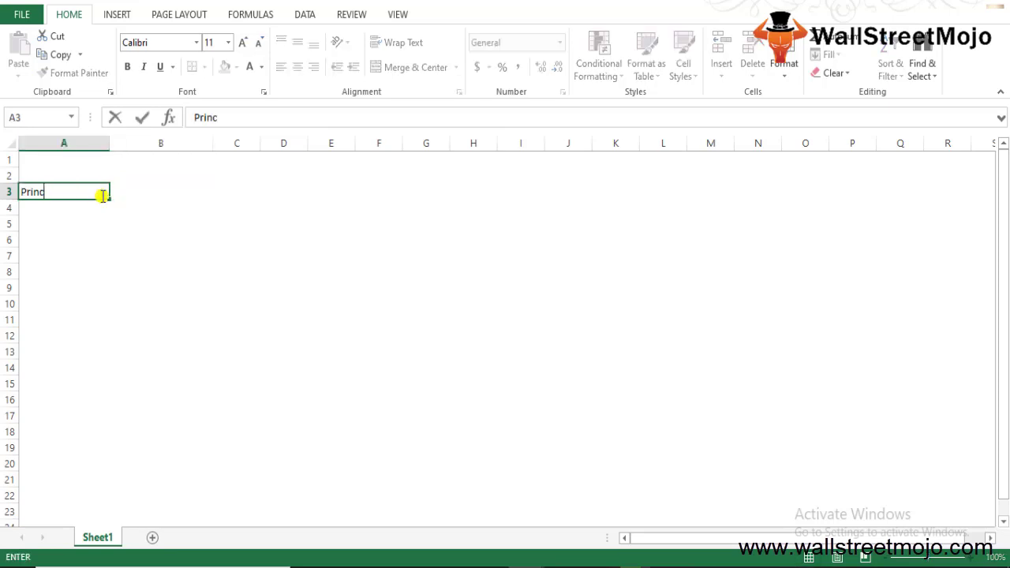
type("ipal amount")
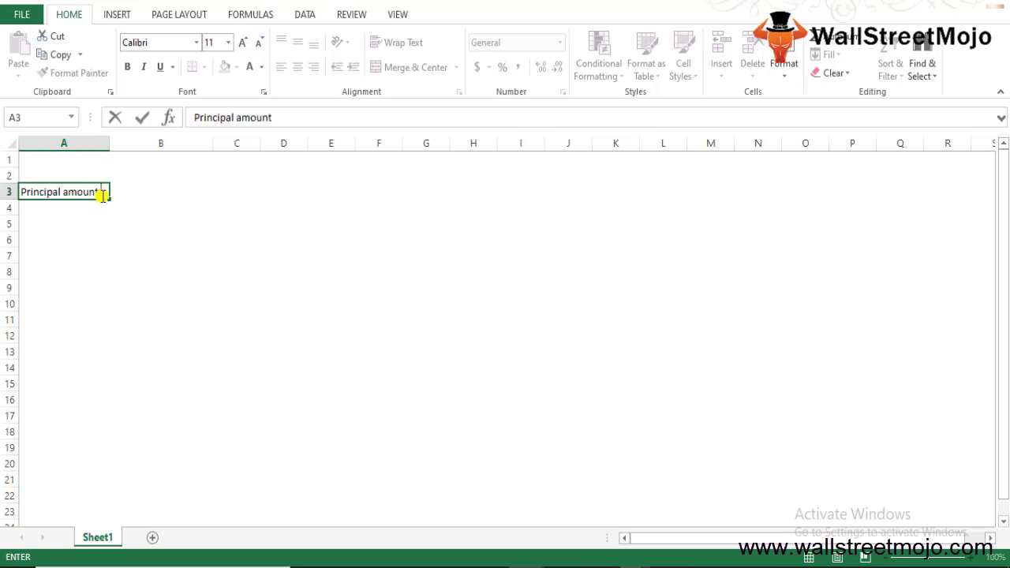
key("Return")
type("Inter")
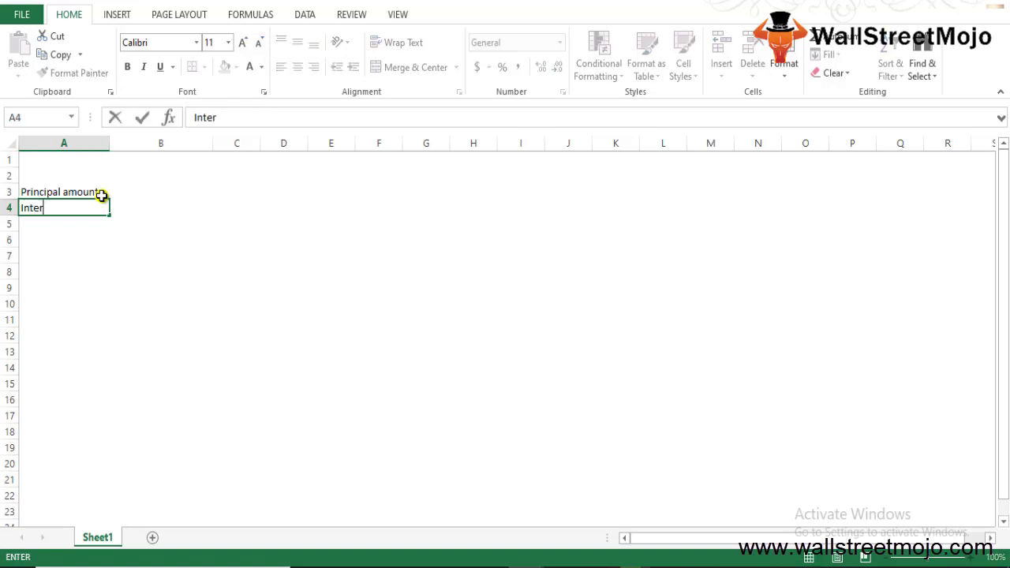
type("est")
key("Return")
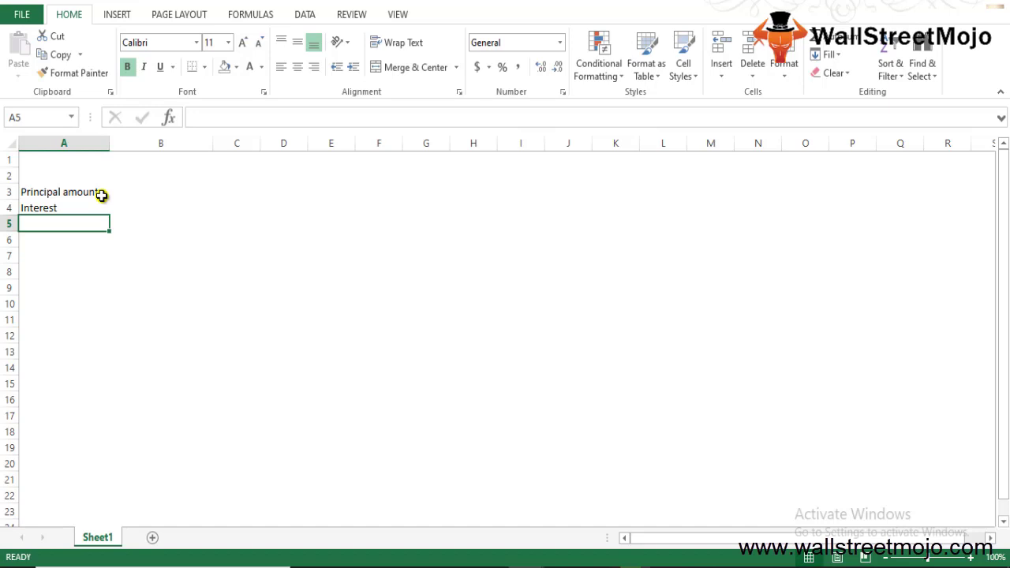
Step: List Dailyy, Monthly, Quaterly, Semi annually and Annually down A6–A10
key("Return")
type("Dailyy")
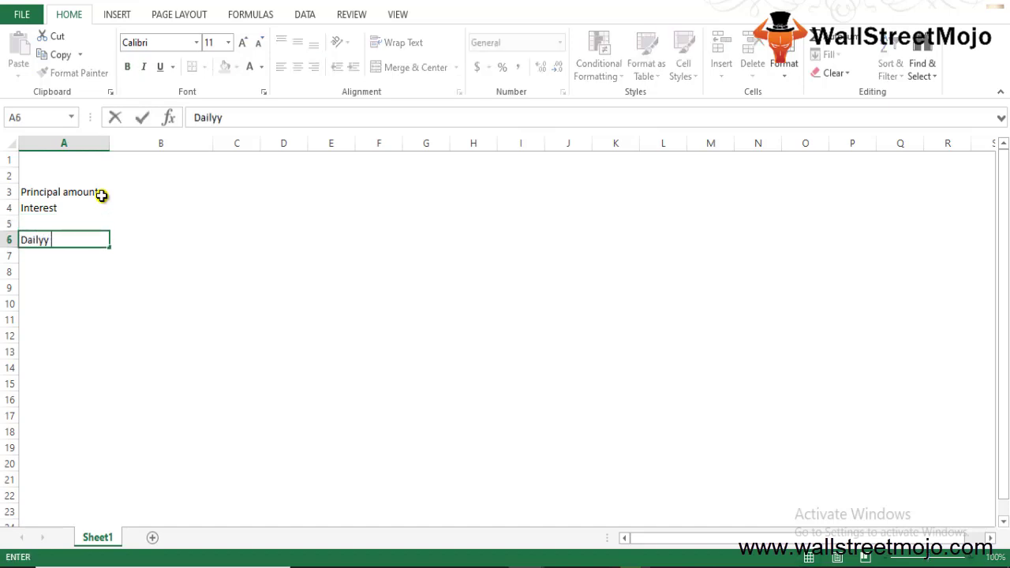
key("Return")
type("Monthly")
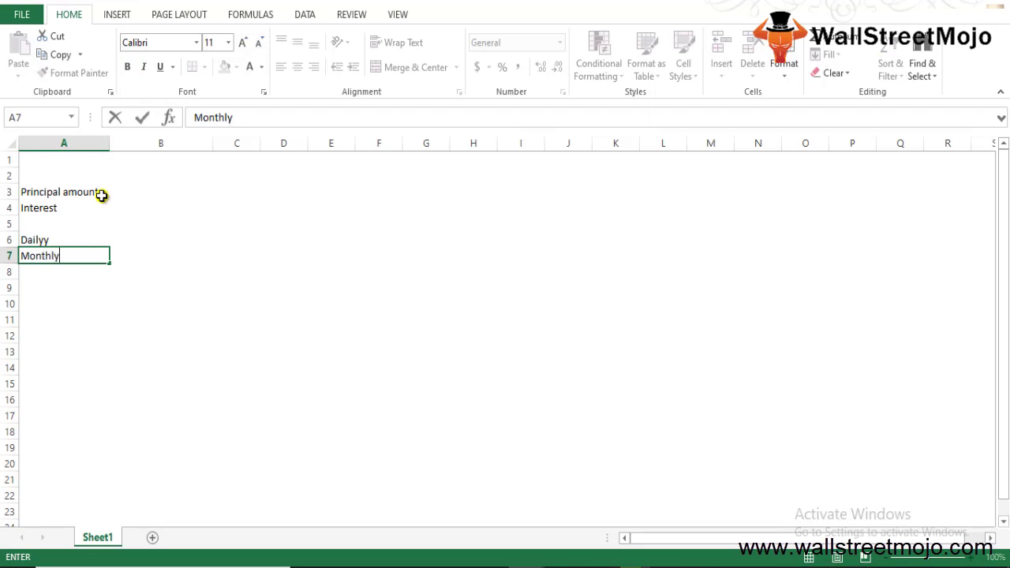
key("Return")
type("Quaterly")
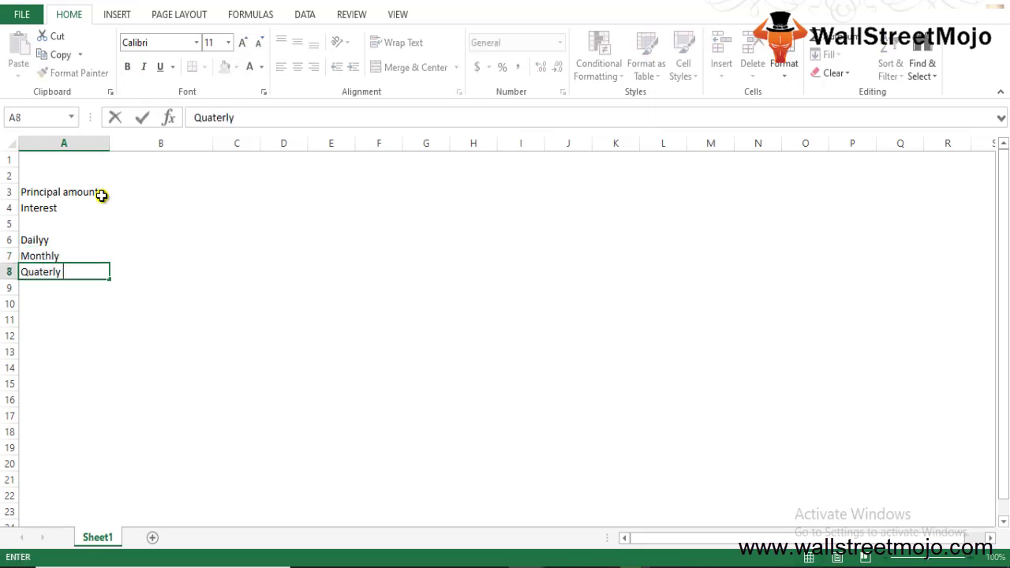
key("Return")
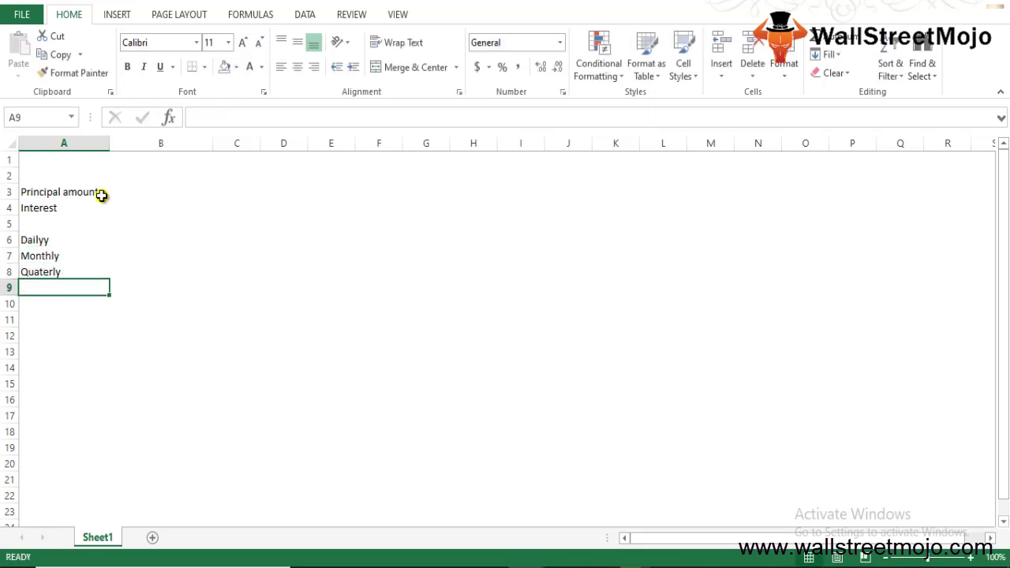
type("Semi annually")
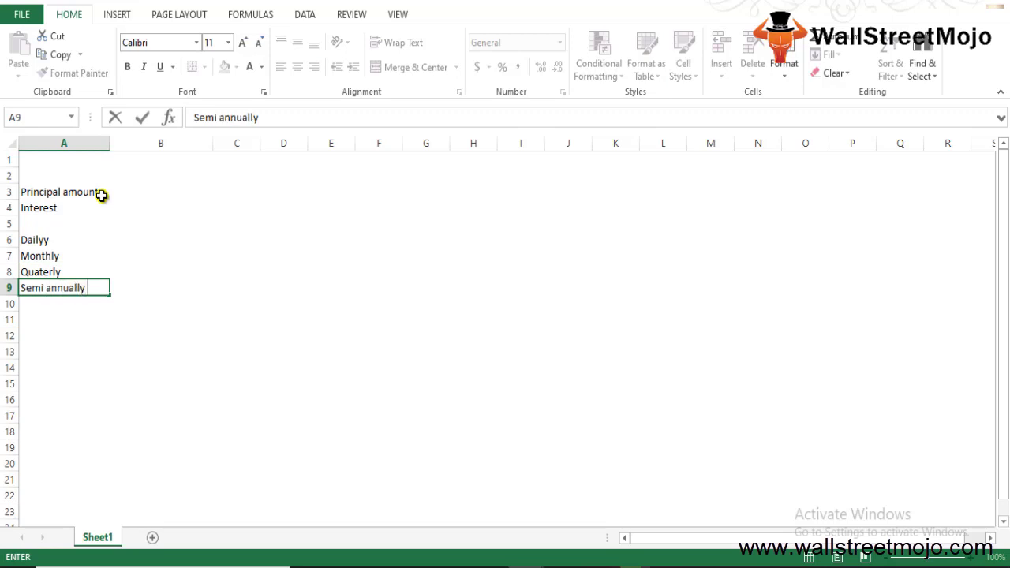
key("Return")
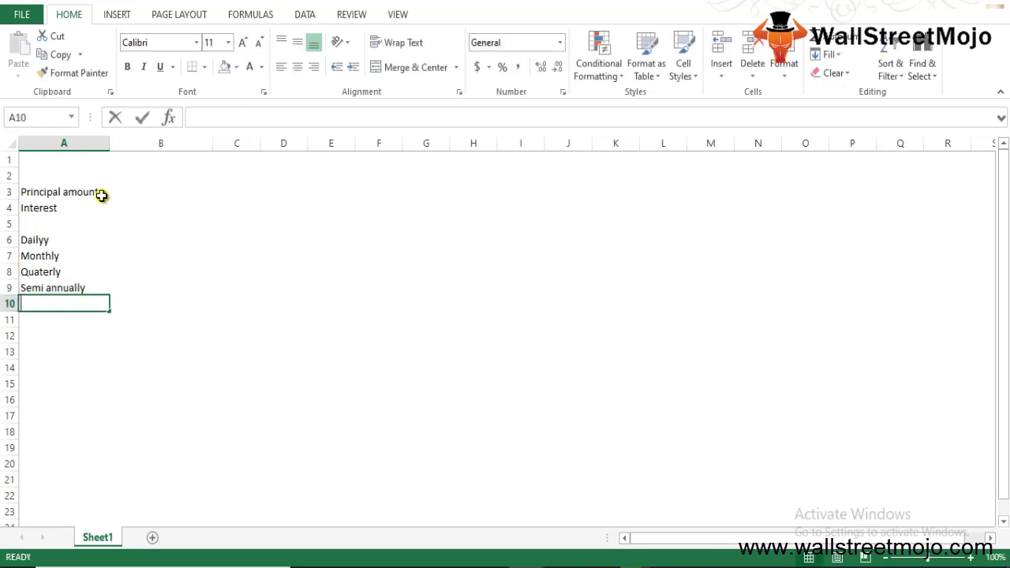
type("Annu")
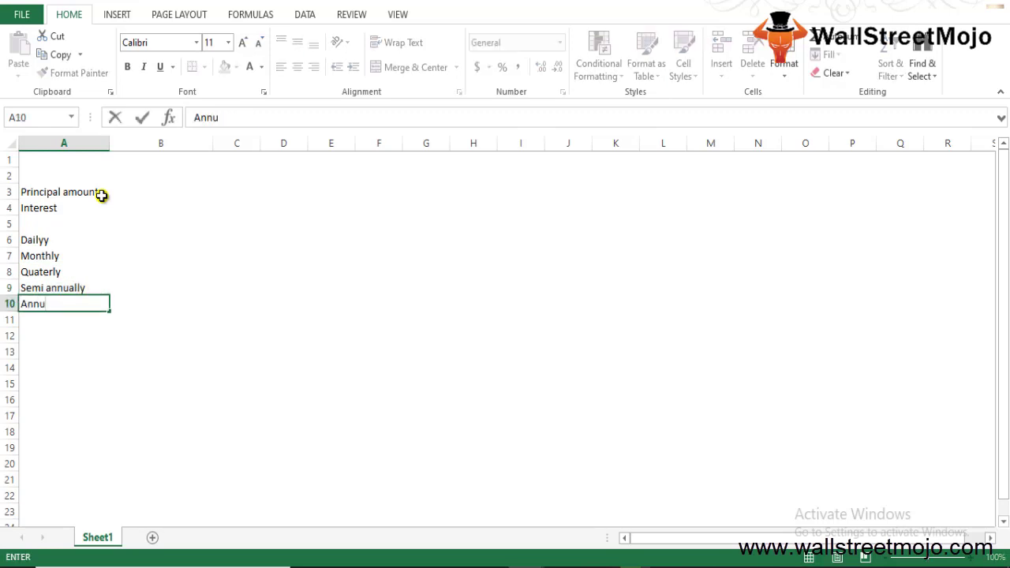
type("ally")
key("Return")
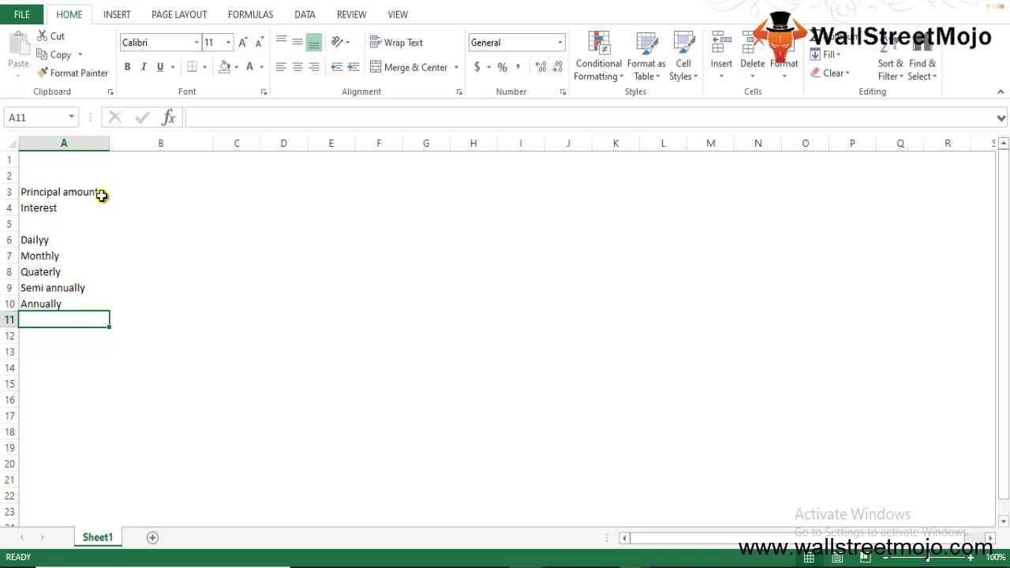
Step: Title cell A12 'Example No 1', correcting the mistyped start
key("Down")
key("Down")
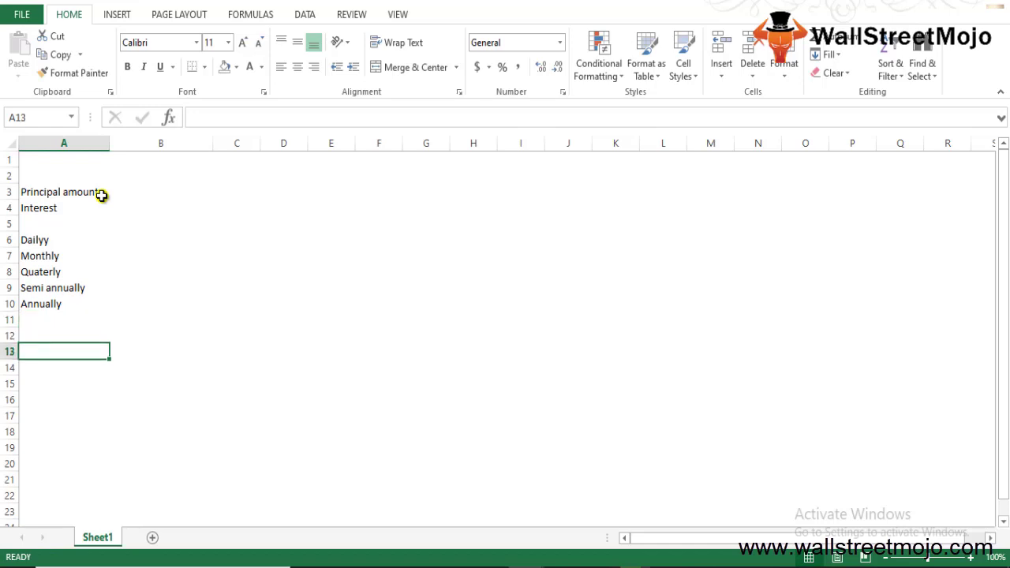
key("Up")
type("Aesem")
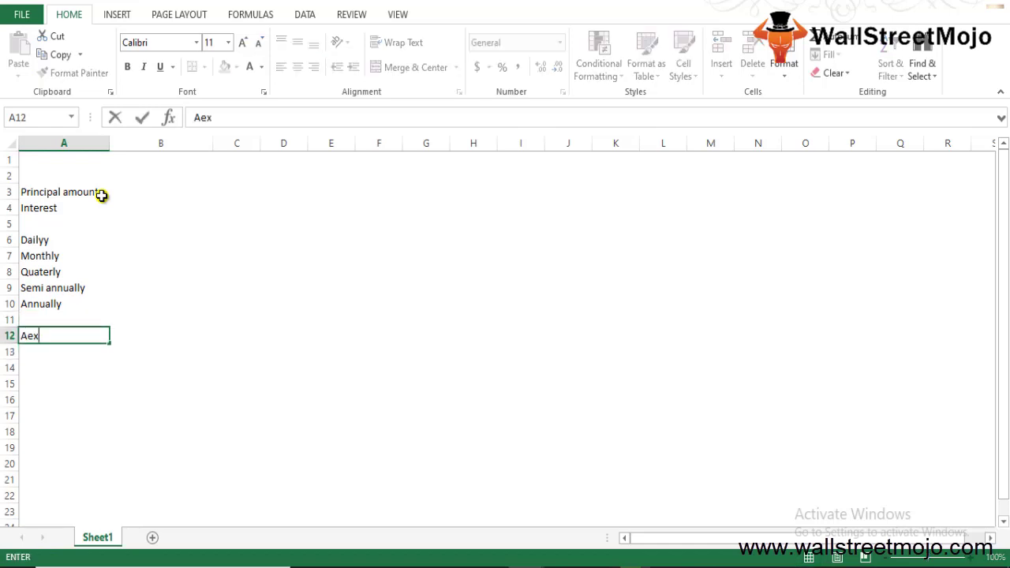
key("BackSpace")
key("BackSpace")
key("BackSpace")
key("BackSpace")
key("BackSpace")
type("Example No 1")
key("Return")
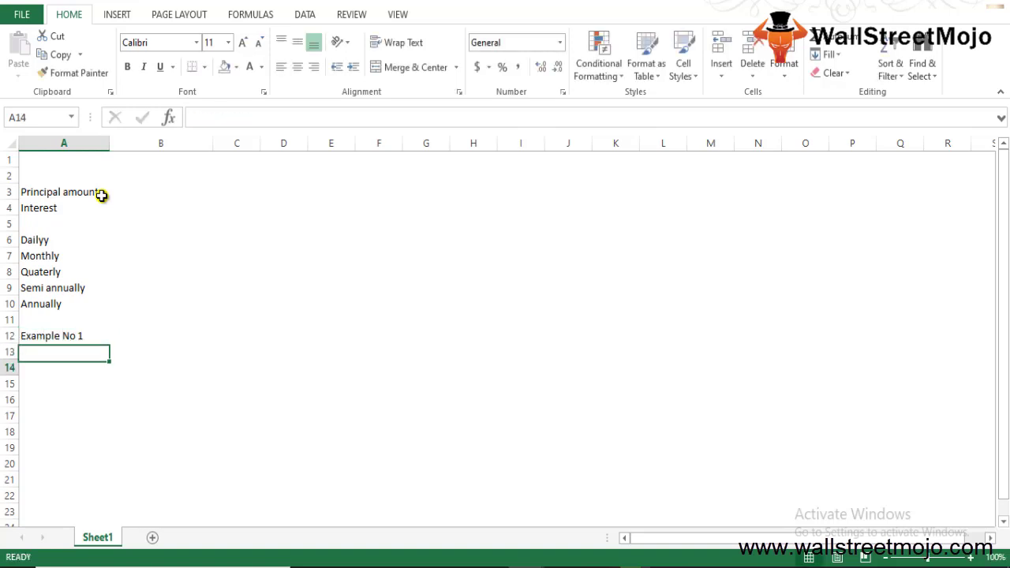
key("Return")
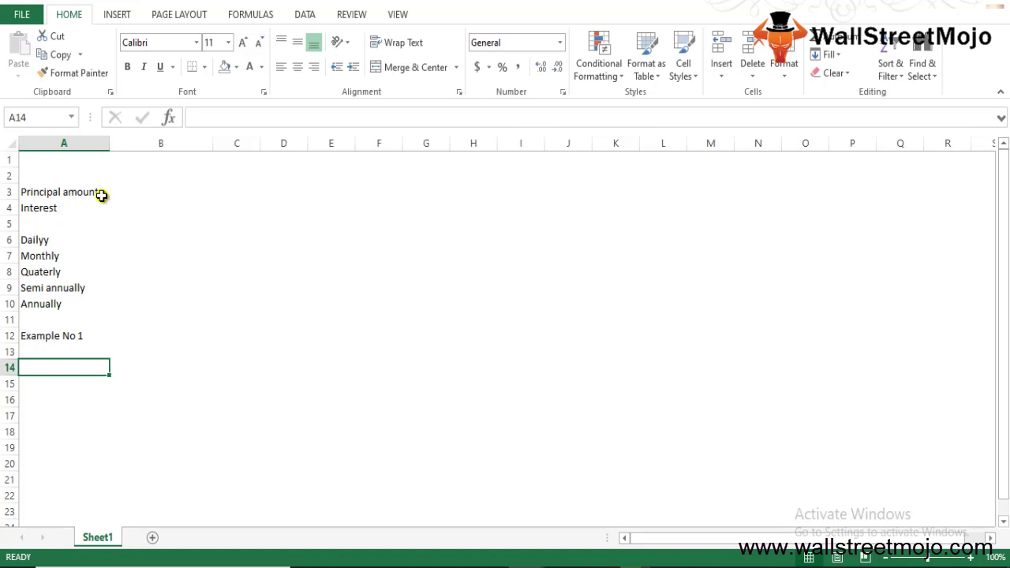
Step: Enter the Example 1 inputs 5000, 3 and 10% in A14–A16
type("5000")
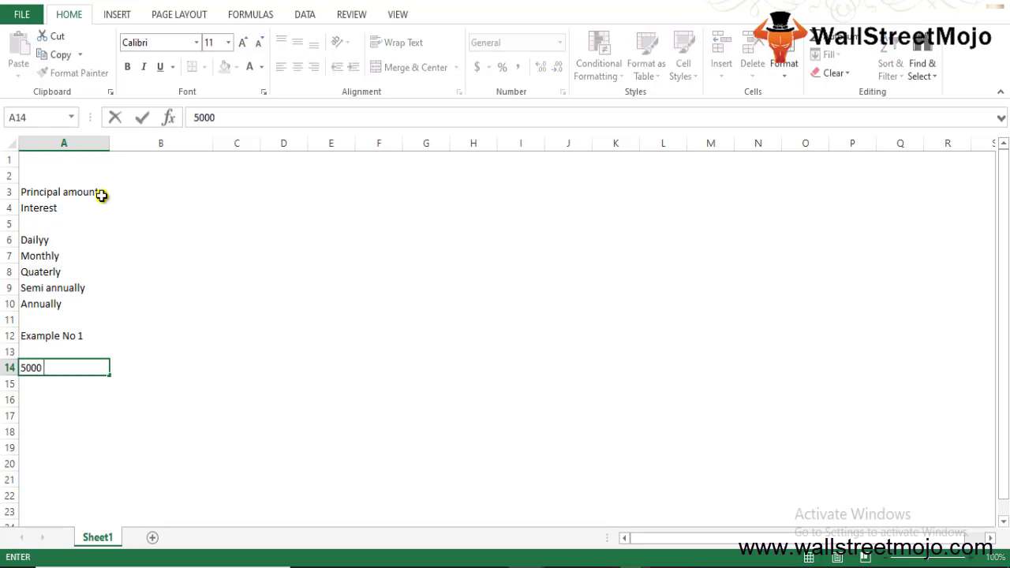
key("Return")
type("3")
key("Return")
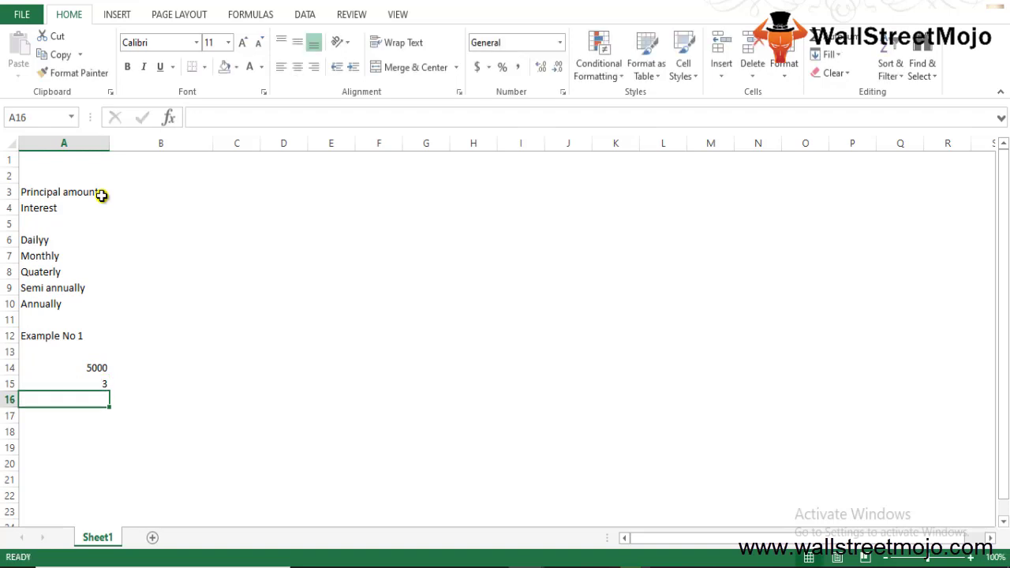
key("Up")
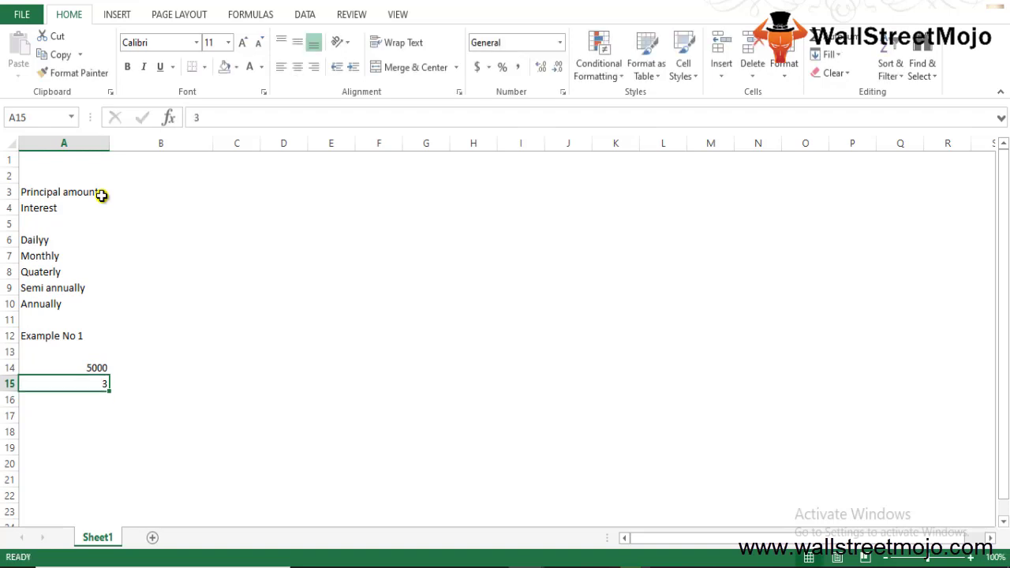
key("Down")
type("10%")
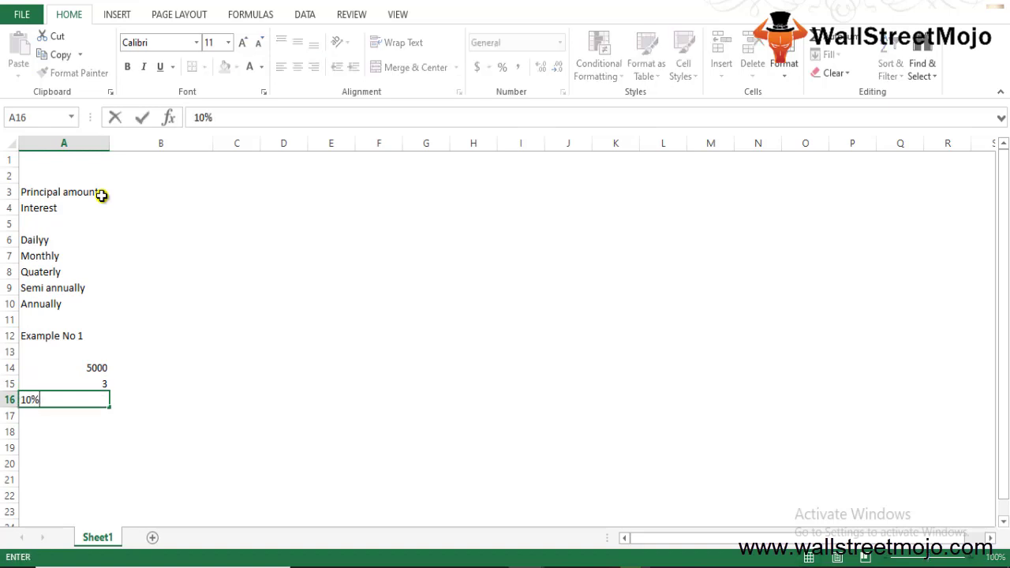
key("Return")
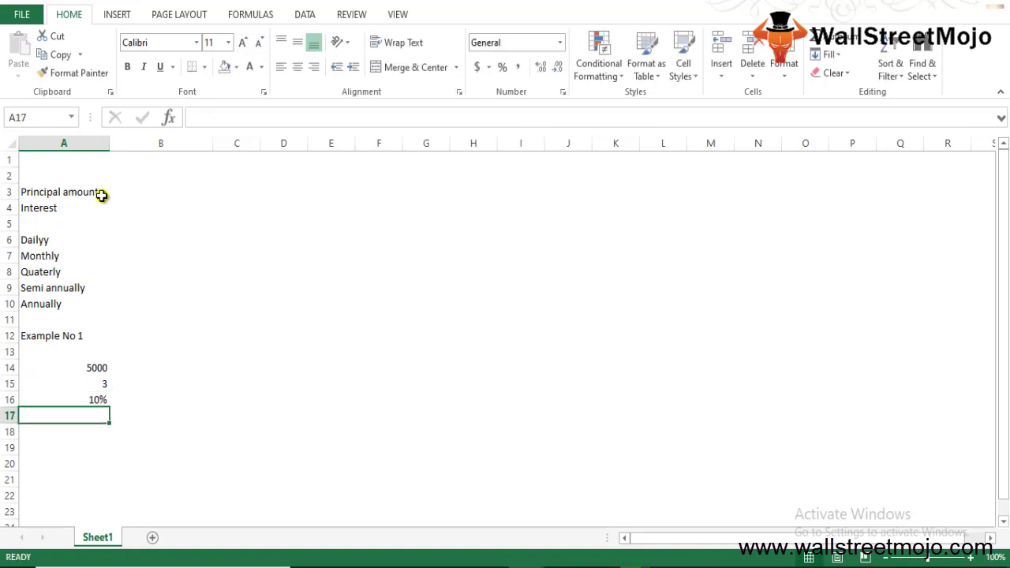
Step: Type Monthly in A17, fixing typos, and copy it into B17
type("MOnt")
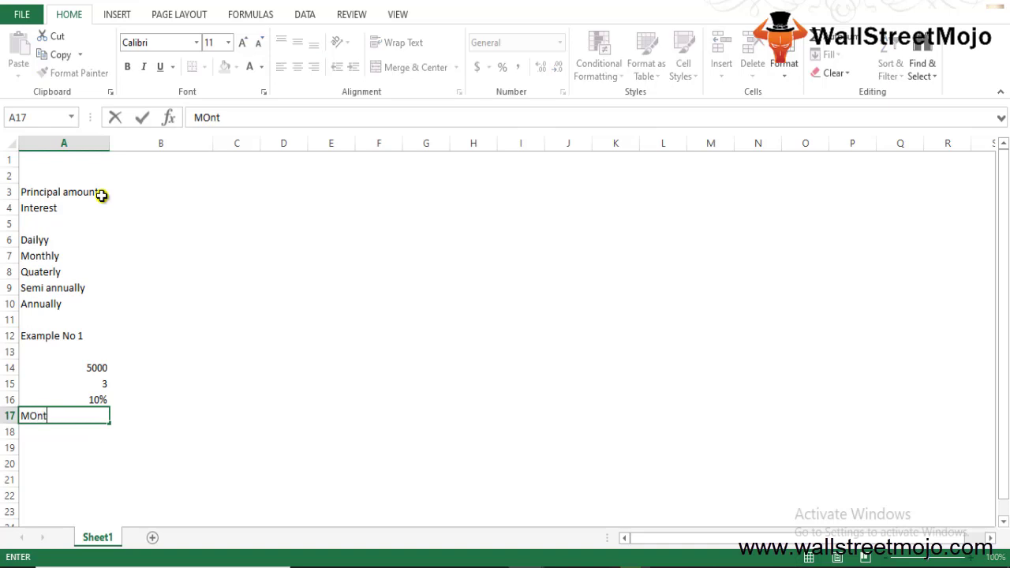
type("h")
key("BackSpace")
key("BackSpace")
key("BackSpace")
key("BackSpace")
type("onlth")
key("BackSpace")
key("BackSpace")
key("BackSpace")
type("thly")
key("Return")
key("Up")
key("ctrl+c")
key("Right")
key("ctrl+v")
key("Left")
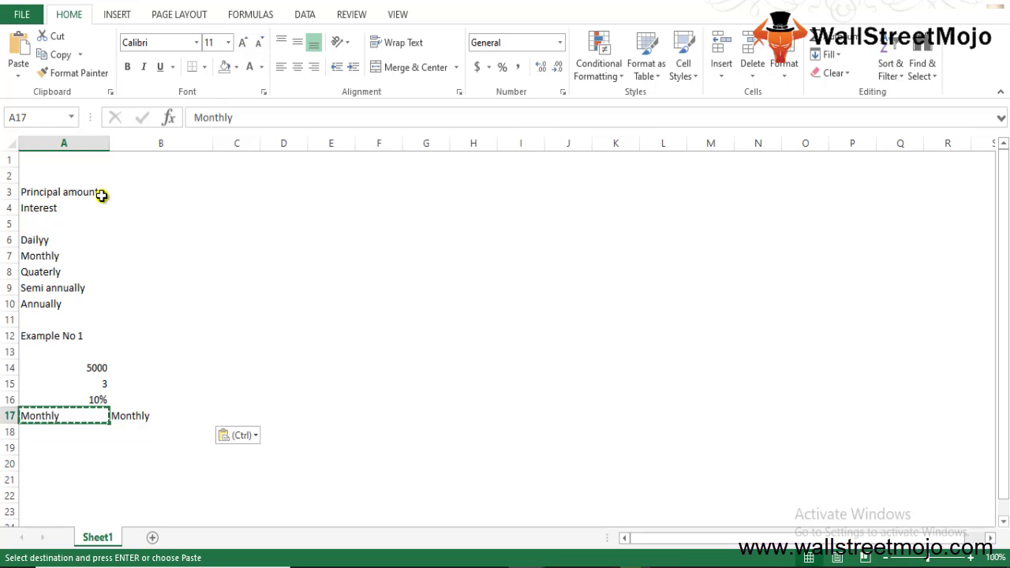
Step: Undo the stray paste of Monthly into A18 and move to the empty A19
key("Down")
key("Return")
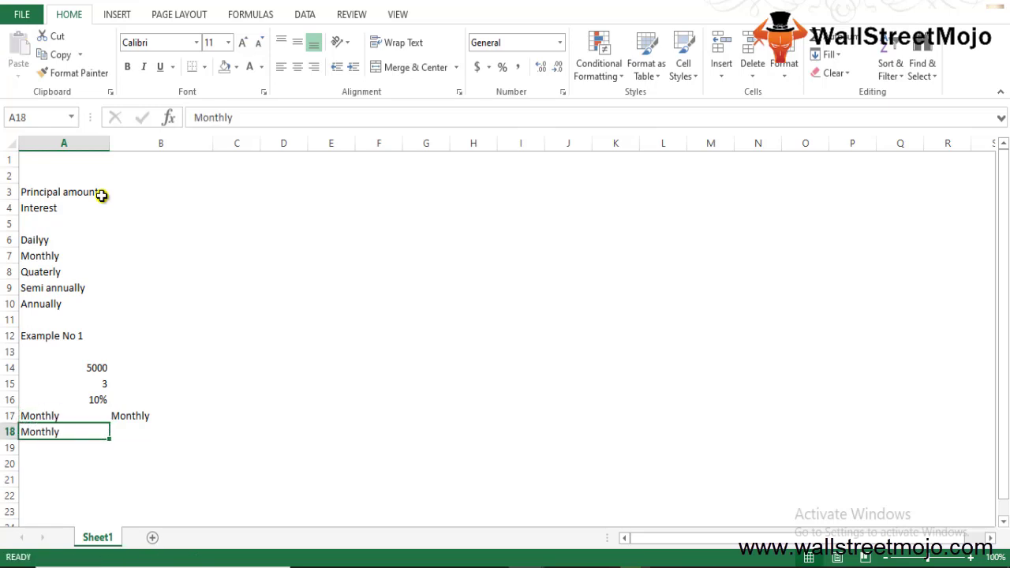
key("ctrl+z")
key("Down")
key("Down")
key("Down")
key("Down")
key("Down")
key("Down")
key("Down")
key("Down")
key("Down")
key("Down")
key("Down")
key("Down")
key("Down")
key("Down")
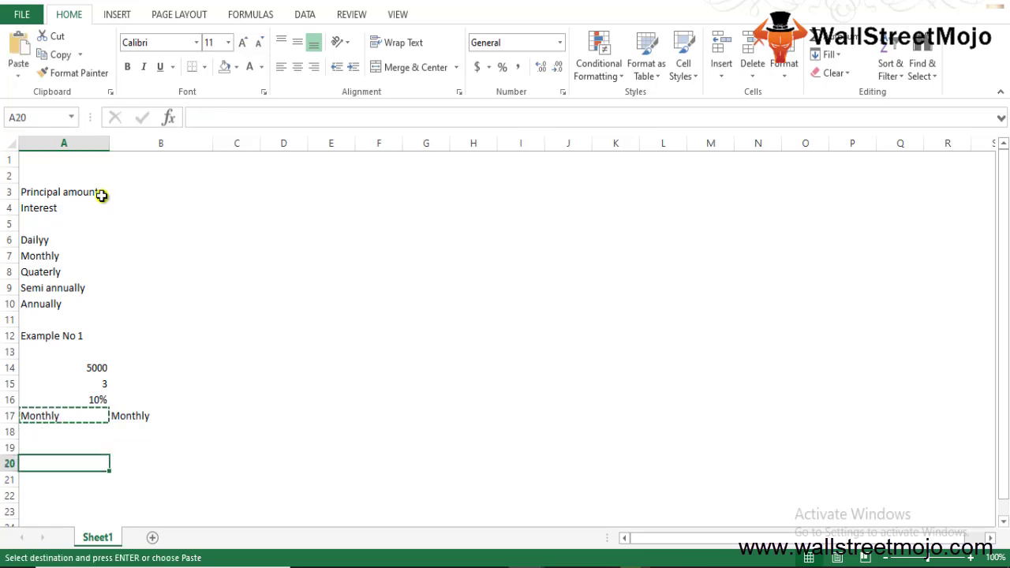
key("Down")
key("Up")
key("Up")
key("Up")
key("Up")
key("Up")
key("Up")
key("Up")
key("Up")
key("Up")
key("Up")
key("Up")
key("Up")
key("Up")
key("Up")
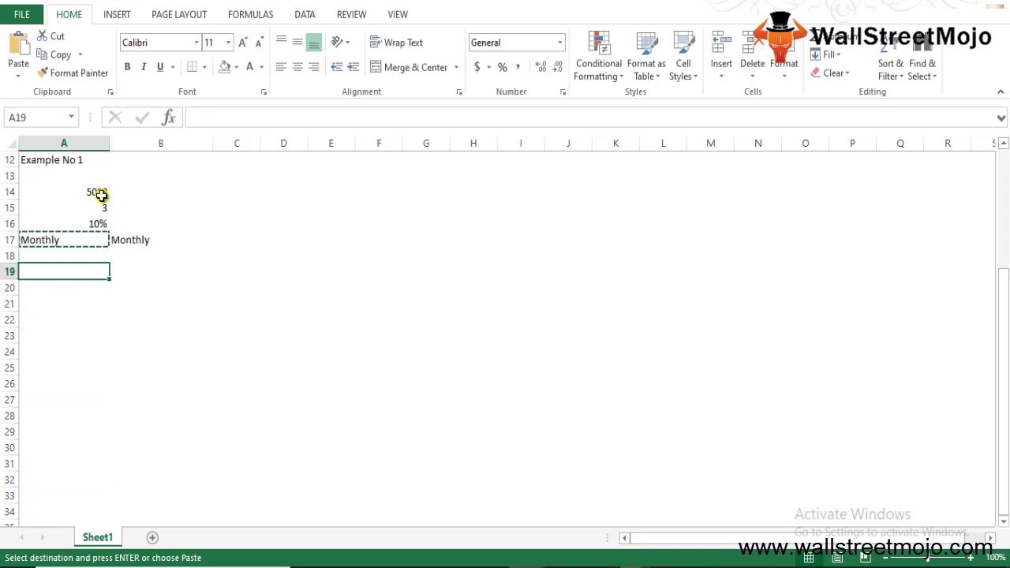
Step: Write the note A= P(1+r/m)^mt in A19, adding the missing ^ exponent sign
key("Escape")
type("A")
type("=")
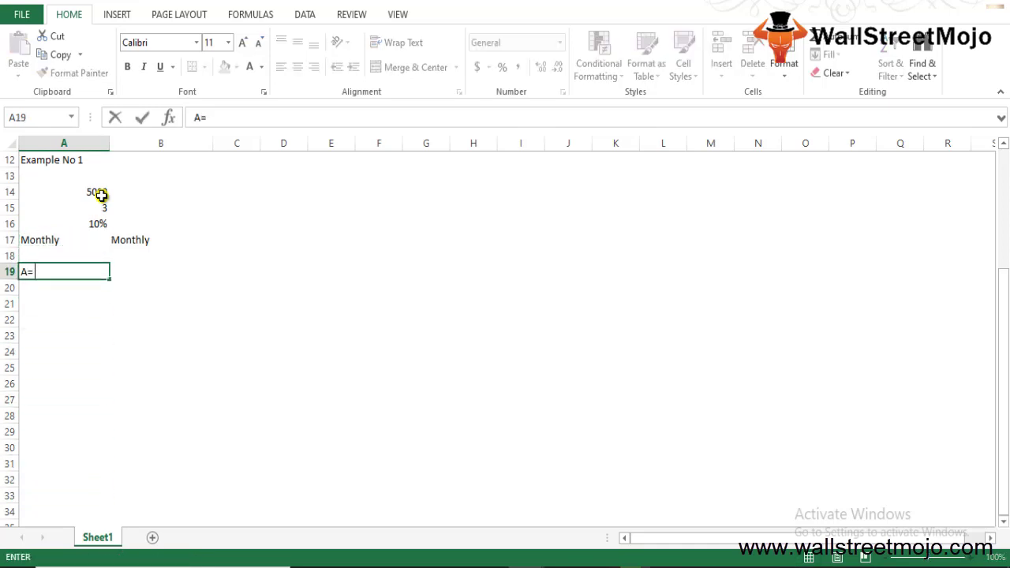
type(" P(1+r/m)mt")
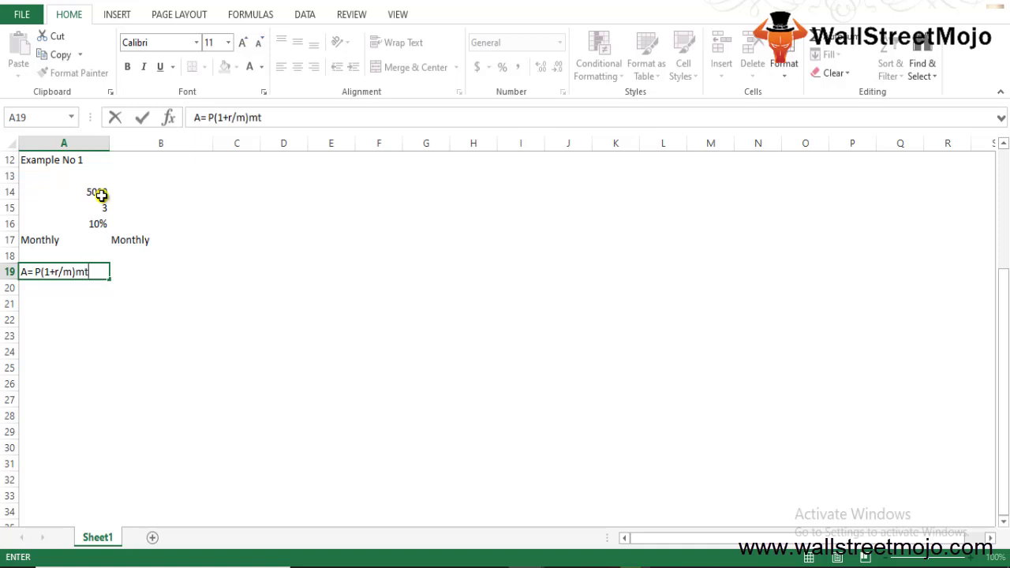
key("Return")
key("Up")
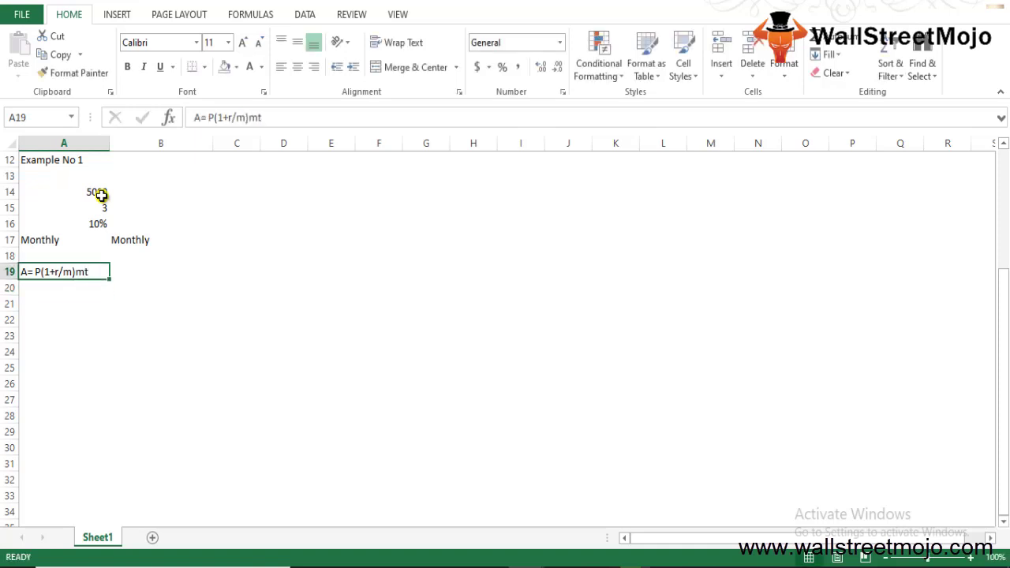
key("F2")
key("Left")
key("Left")
key("Left")
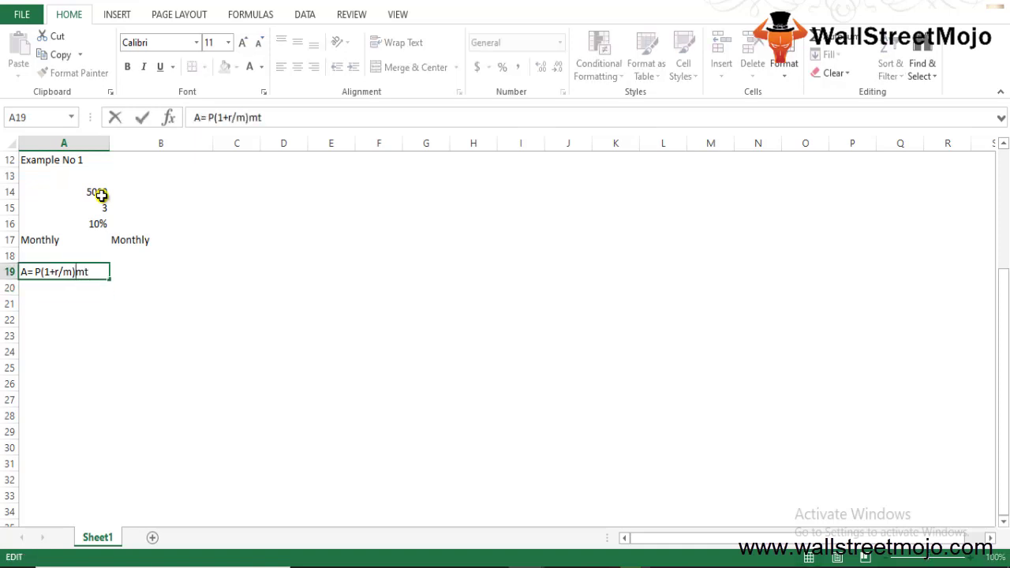
type("^")
key("ctrl+Return")
key("Down")
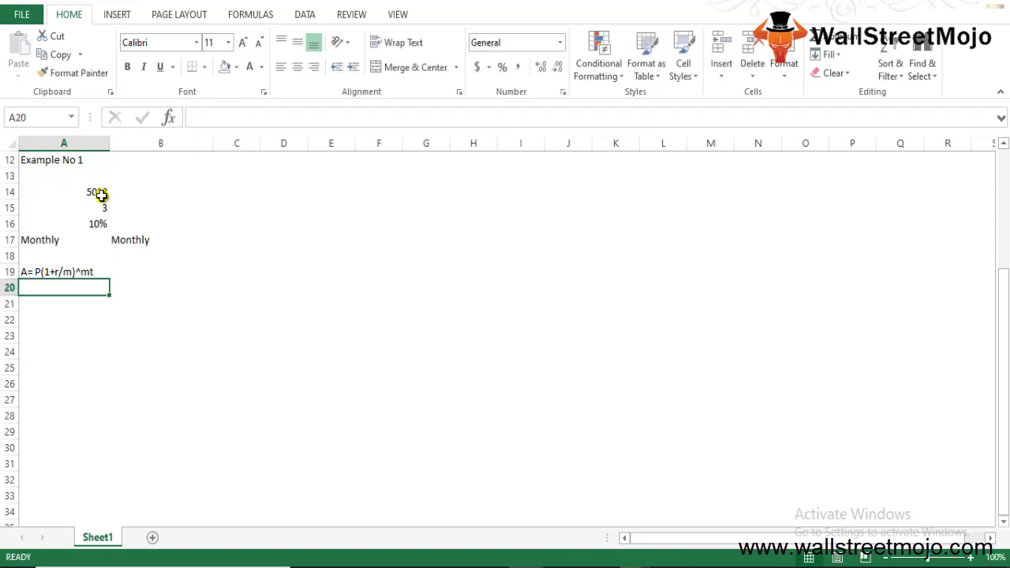
key("Down")
key("Down")
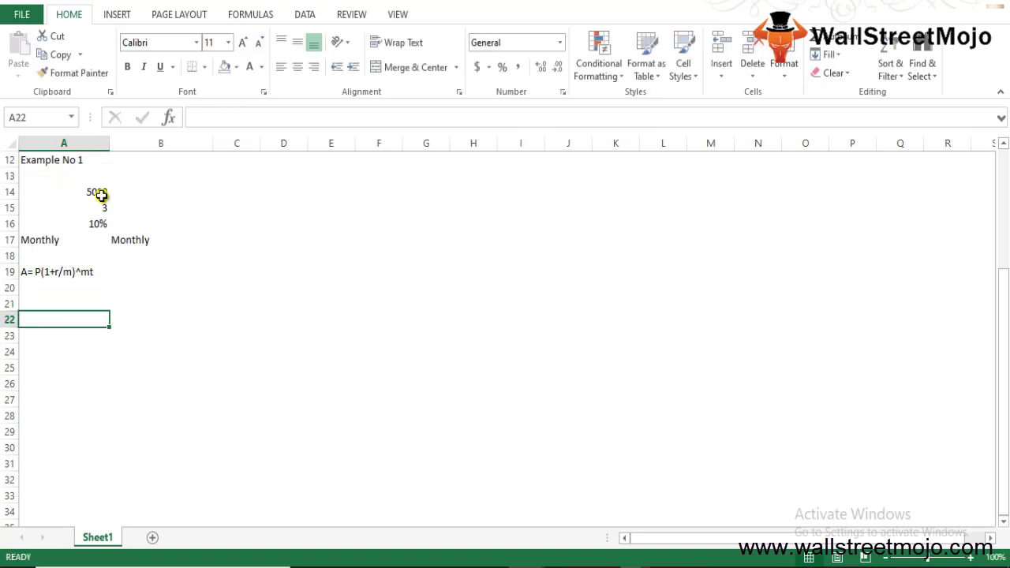
key("Up")
key("Up")
key("Up")
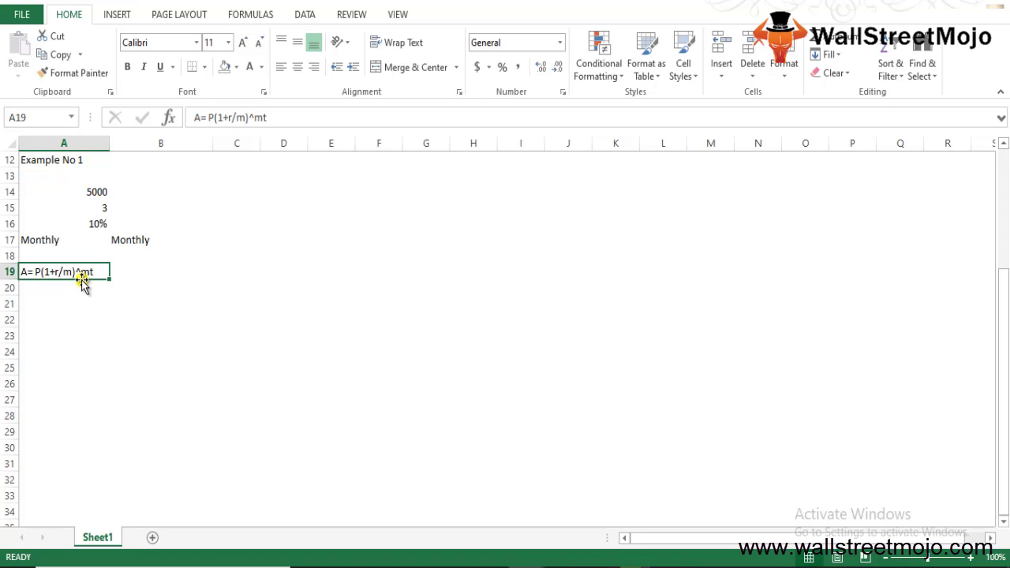
Step: Shift the Example 1 values from A14:A17 over to B14:B17
left_click(77, 336)
key("Up")
key("Up")
key("Up")
key("Up")
key("Up")
key("Up")
key("Up")
key("Up")
key("Up")
key("Up")
key("Right")
key("Down")
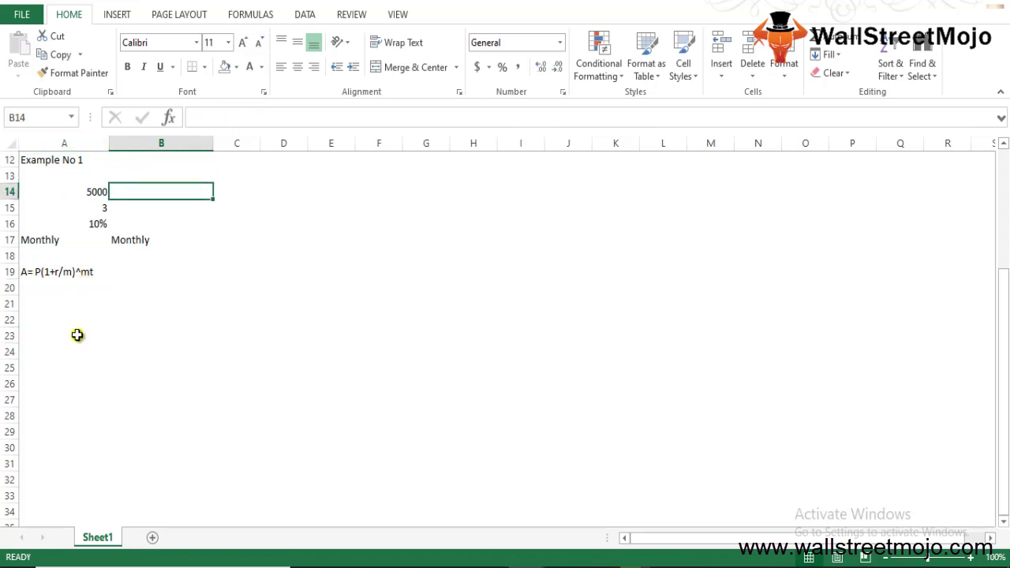
type("P")
key("Return")
key("Up")
key("Left")
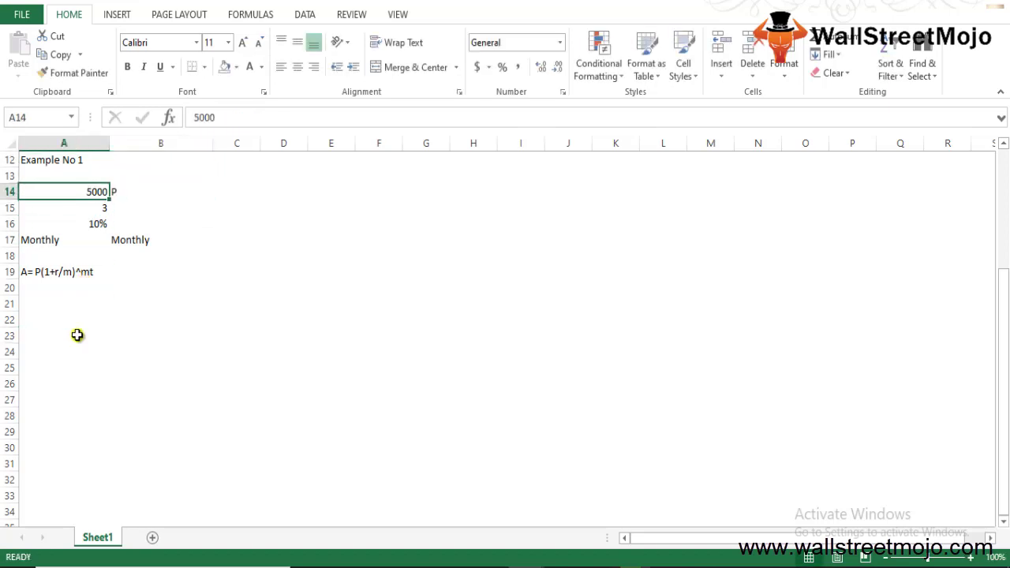
key("shift+Down")
key("shift+Down")
key("shift+Down")
key("ctrl+x")
key("Right")
key("Return")
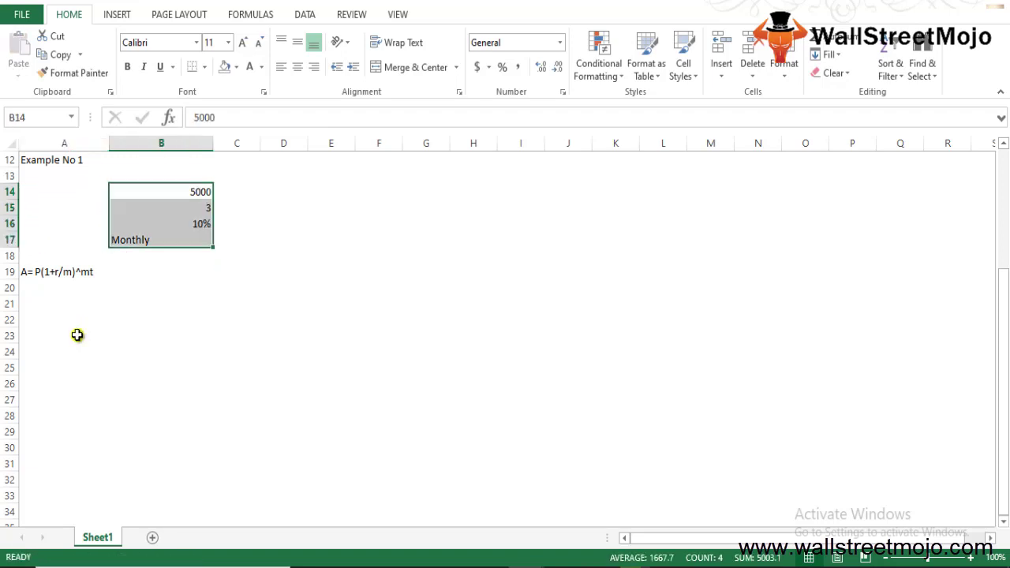
Step: Label A14 as P and A15 as lowercase r
key("Left")
type("P")
key("Return")
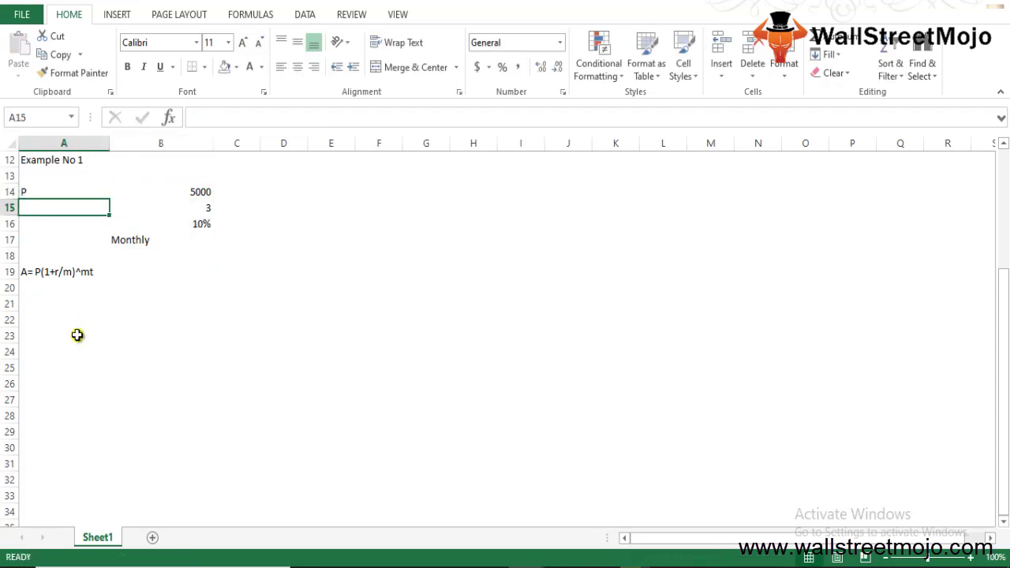
key("Up")
key("Down")
type("R")
key("Return")
key("Up")
type("r")
key("Return")
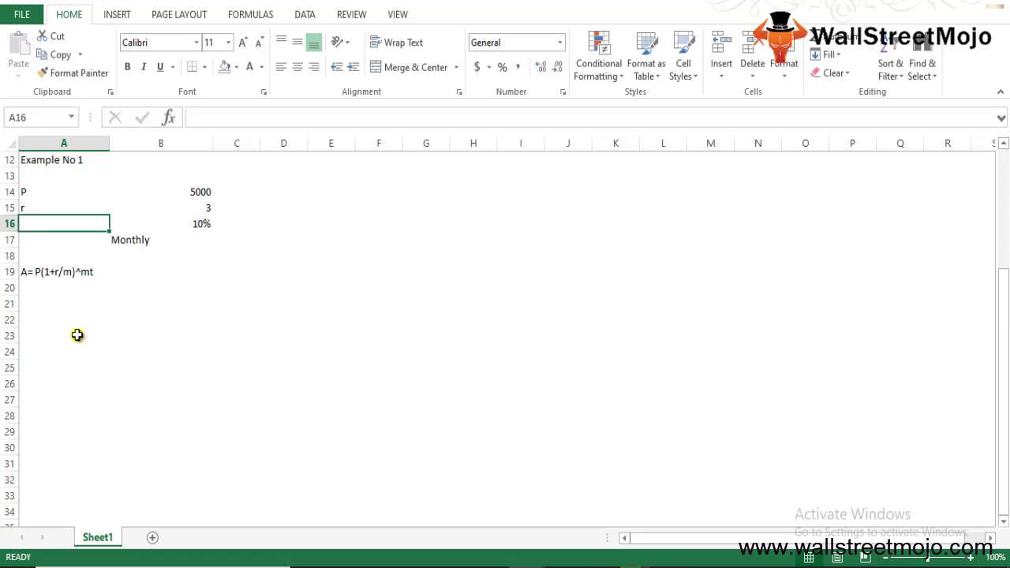
Step: Copy the 10% rate into B15 beside the r label
key("Up")
key("Right")
key("Down")
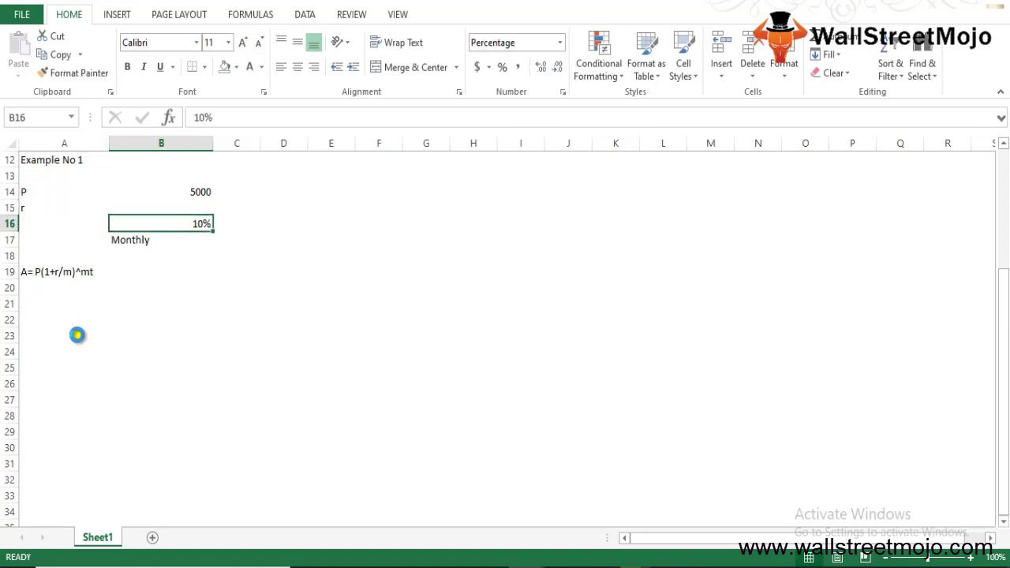
key("ctrl+c")
key("Up")
key("ctrl+v")
key("Down")
key("Escape")
Step: Label A16 as m and set B16 to 1 in Number format without decimals
key("Left")
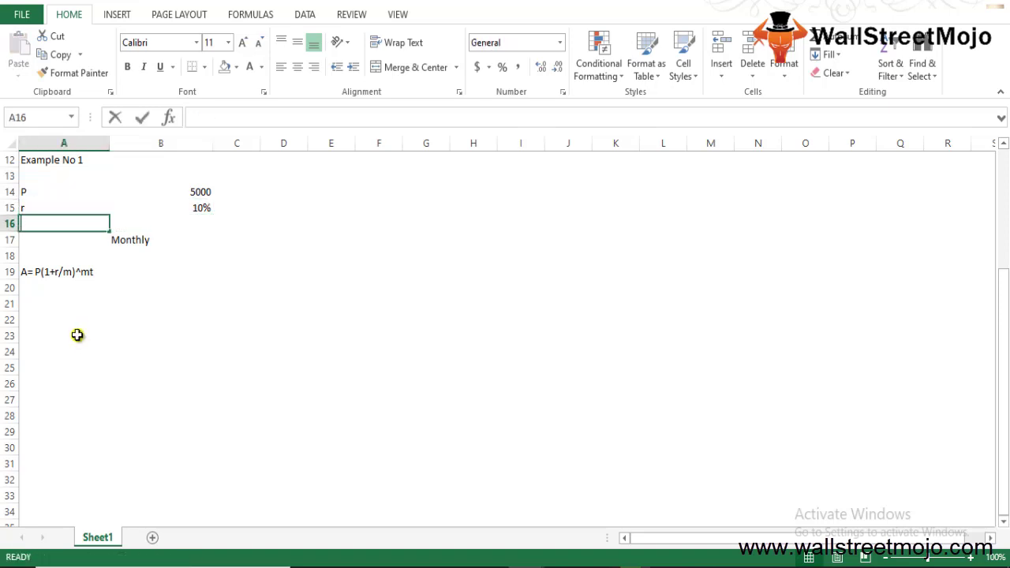
type("m")
key("Right")
type("1")
key("Return")
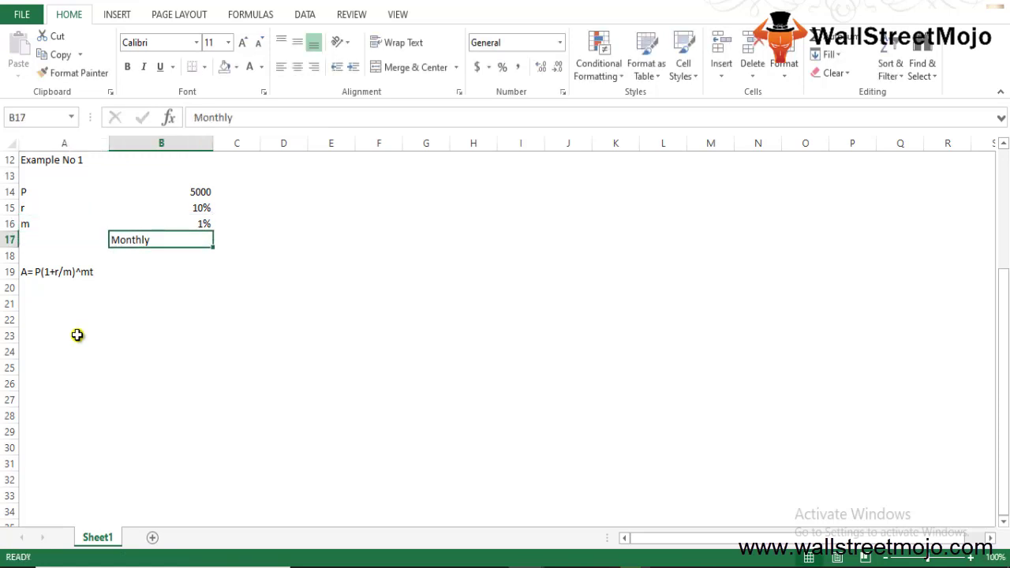
key("Up")
left_click(514, 43)
type("Number")
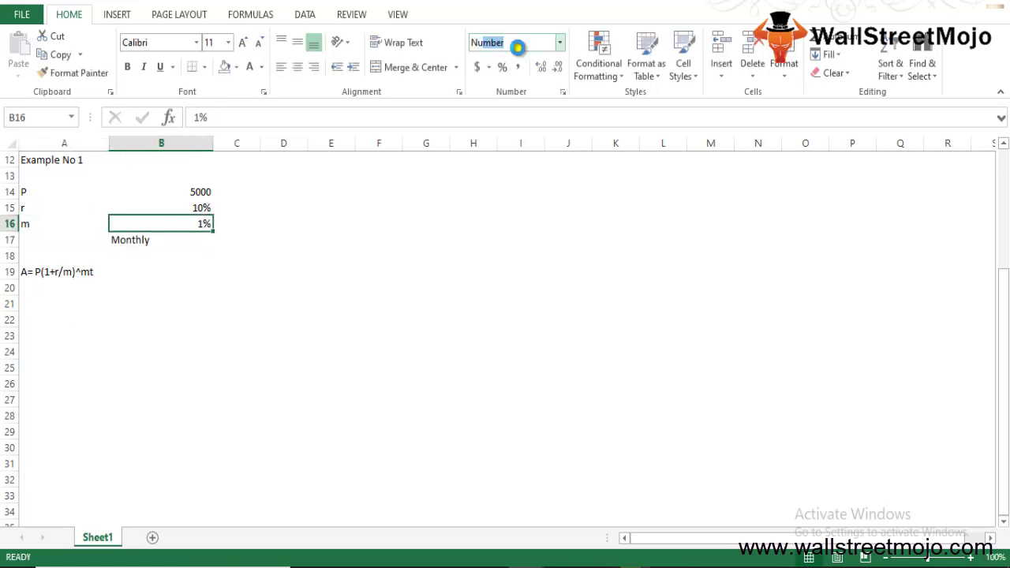
key("Return")
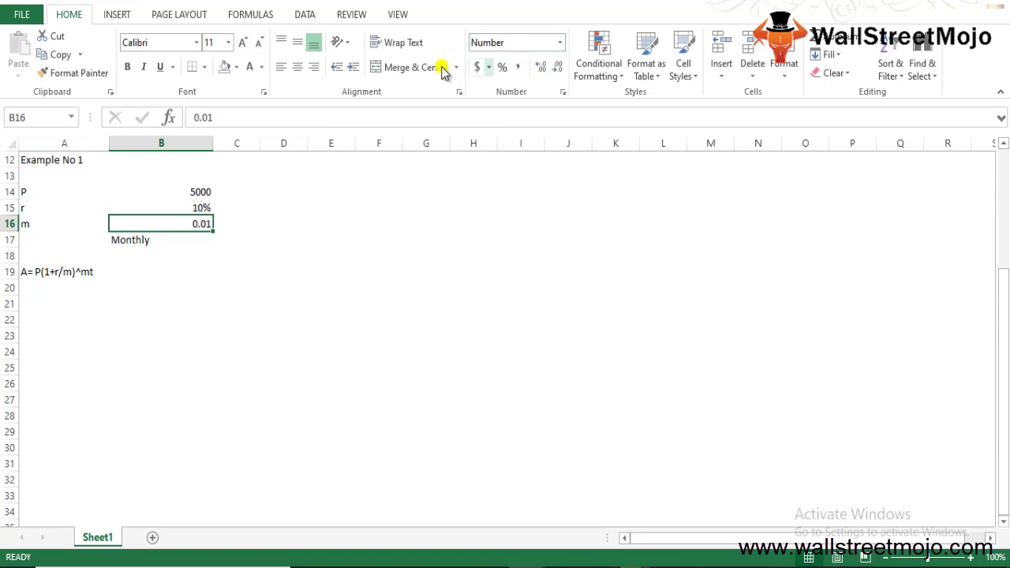
left_click(555, 68)
left_click(554, 68)
type("1")
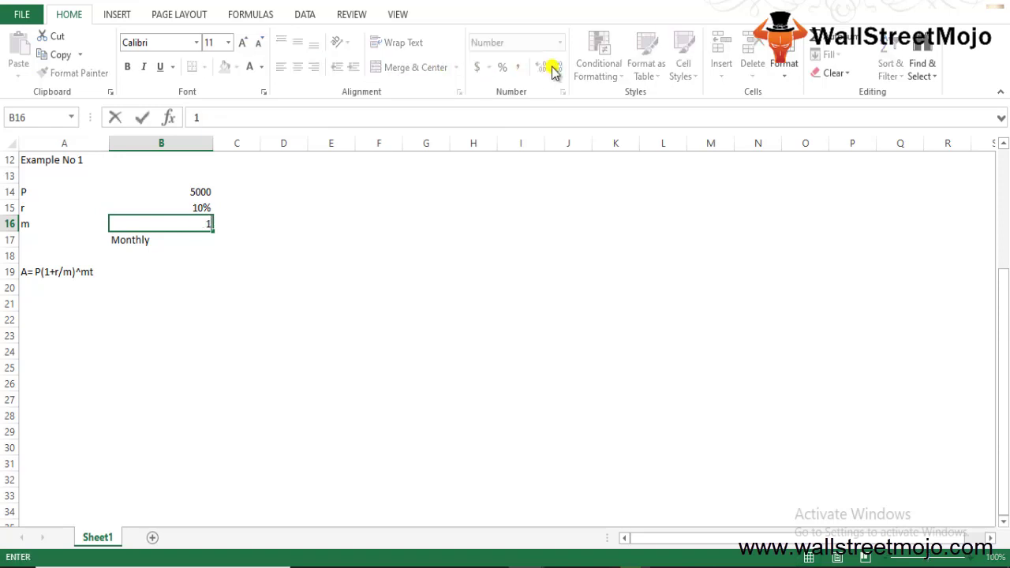
key("Return")
Step: Label A17 as t and replace Monthly in B17 with 3 years
key("Left")
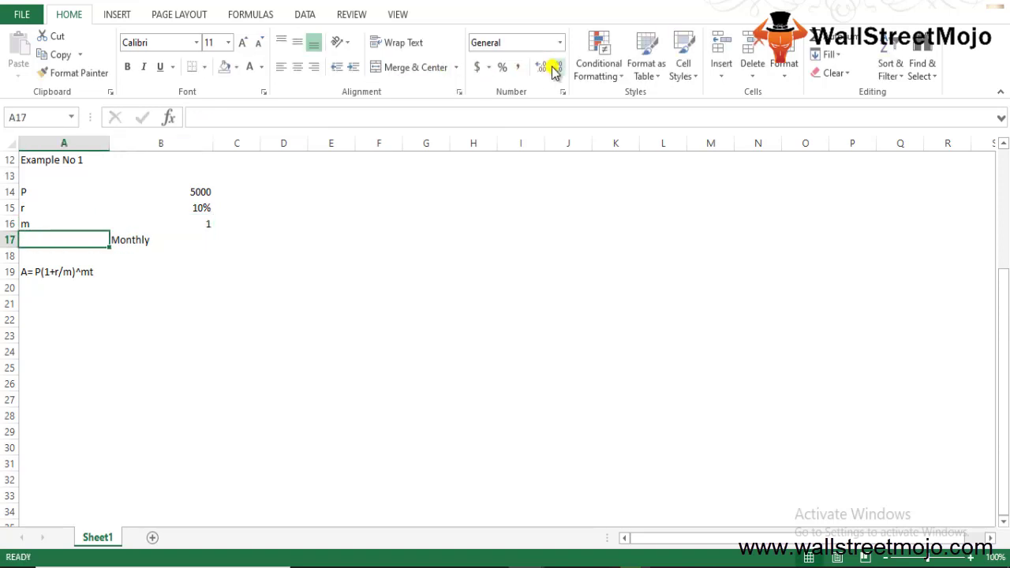
type("t")
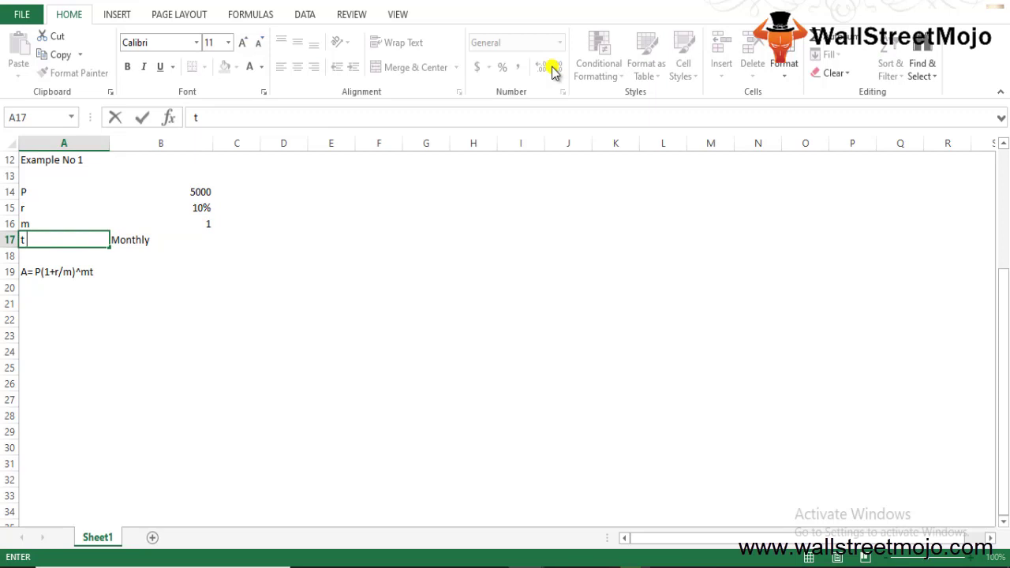
key("Return")
key("Up")
key("Tab")
type("3")
key("Return")
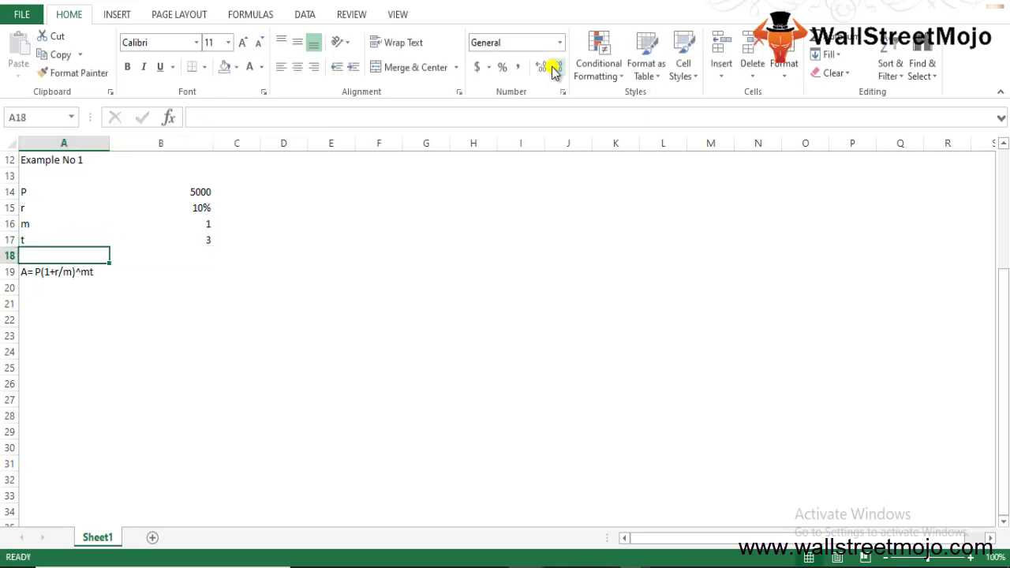
Step: Move the A= P(1+r/m)^mt note up from A19 to A18
type("A")
key("Escape")
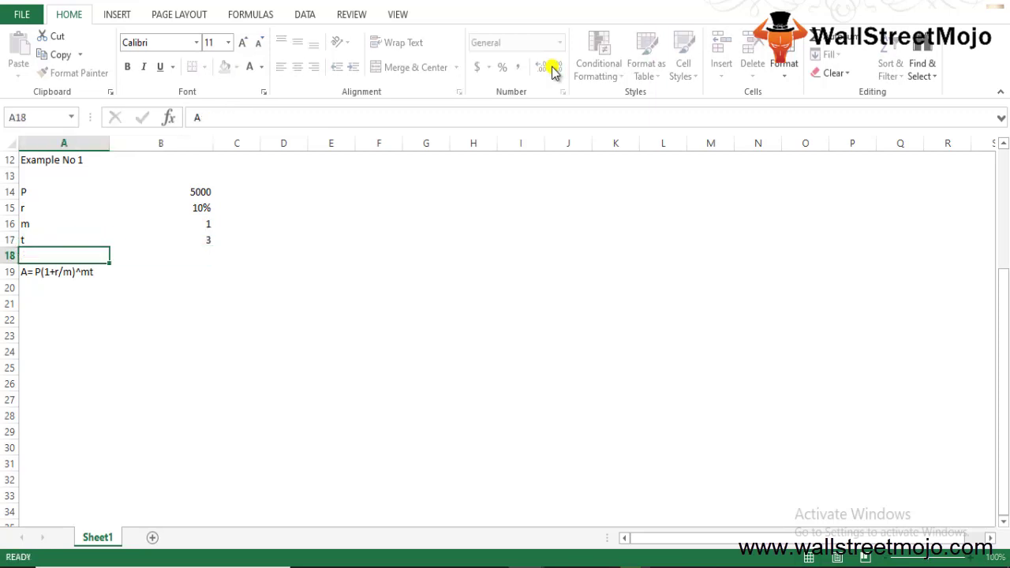
key("Down")
key("ctrl+c")
key("Up")
key("ctrl+v")
key("Right")
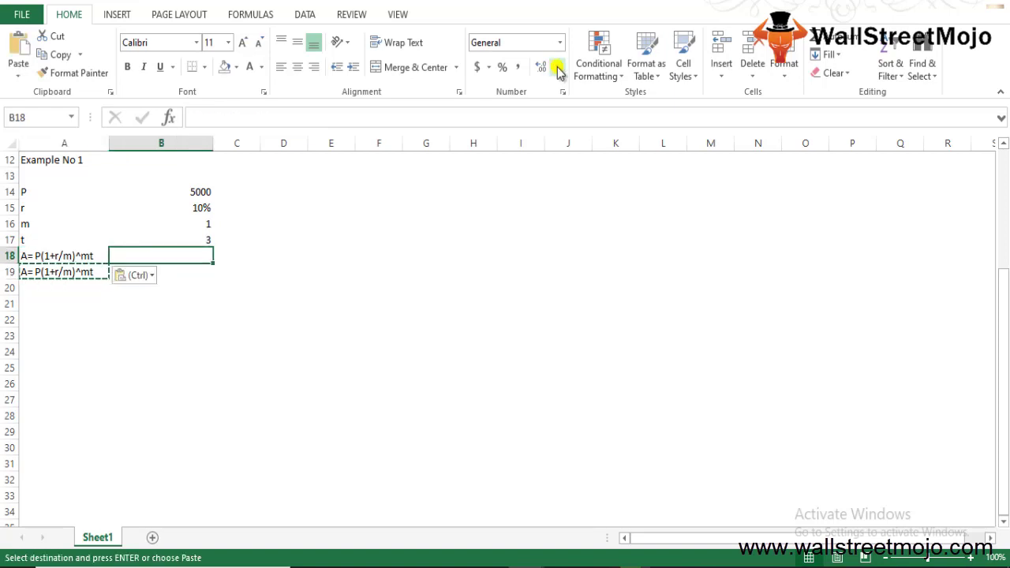
key("Down")
key("Left")
key("Delete")
key("Up")
key("Right")
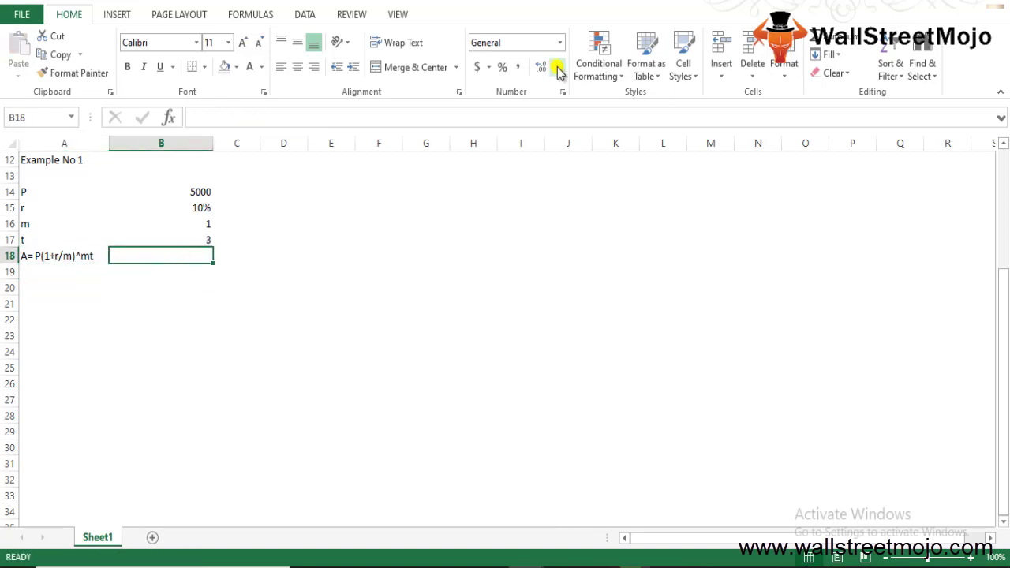
Step: Build =B14*(B16+B15)^B17 in B18 from the P, m, r, t cells, yielding 6655
type("=")
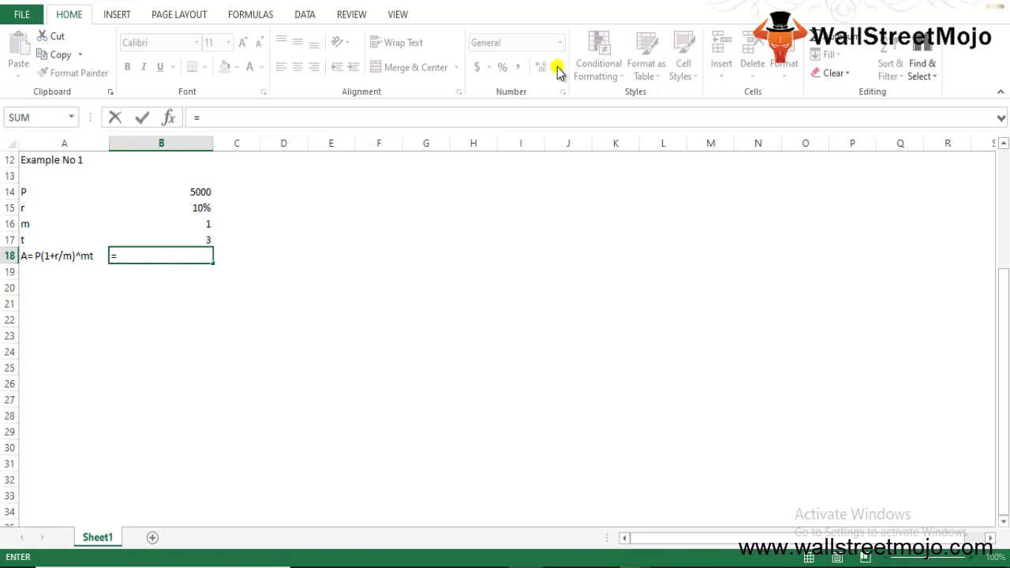
key("Up")
key("Up")
key("Up")
key("Up")
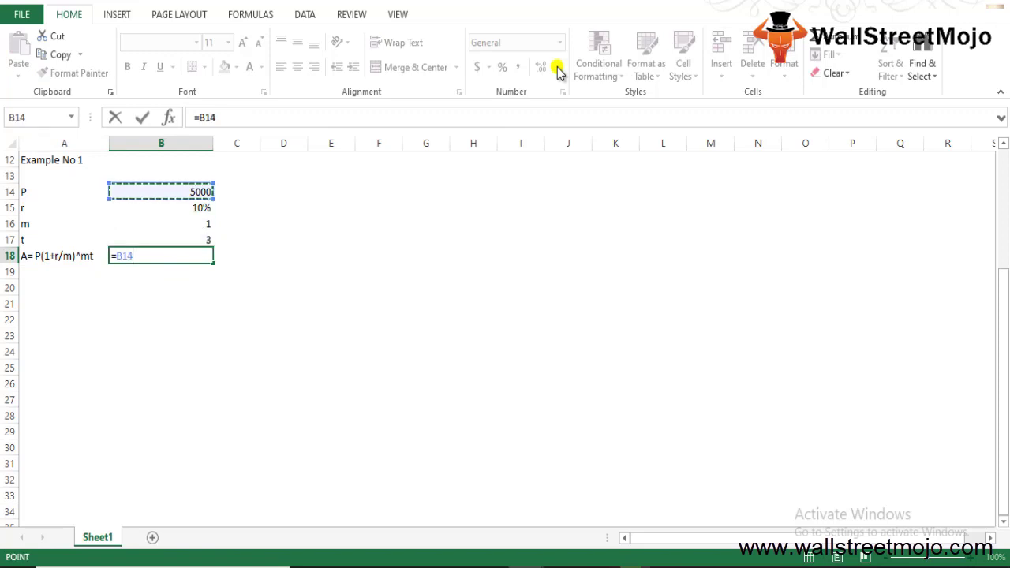
type("*(")
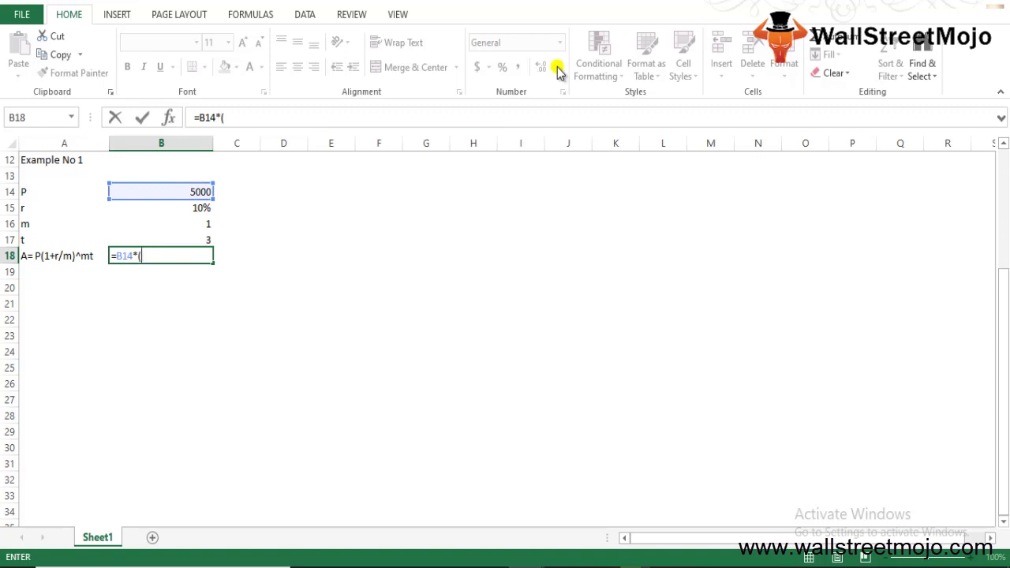
key("Down")
key("Down")
key("Up")
key("Up")
key("Up")
key("Up")
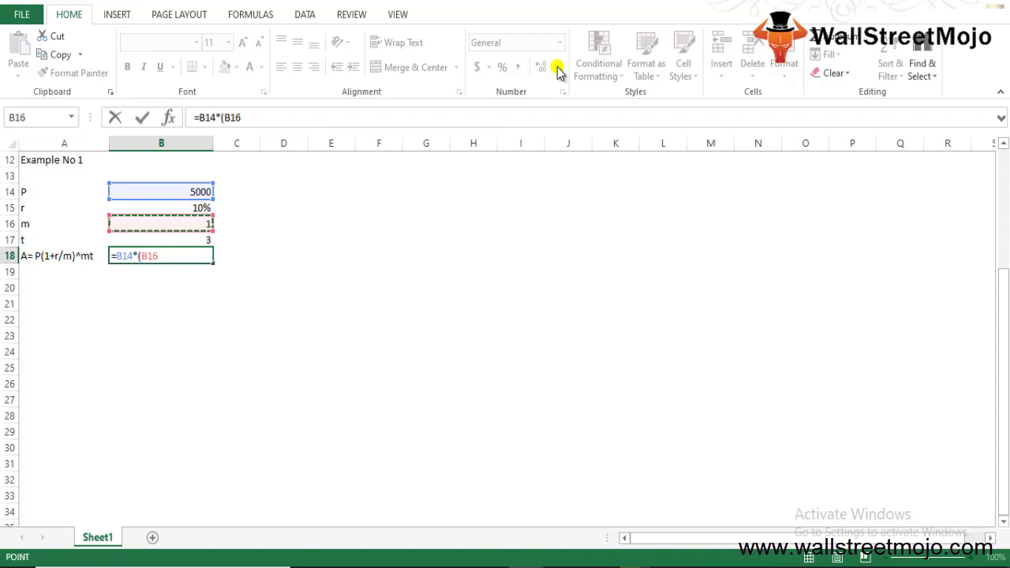
type("+")
key("Up")
key("Up")
key("Up")
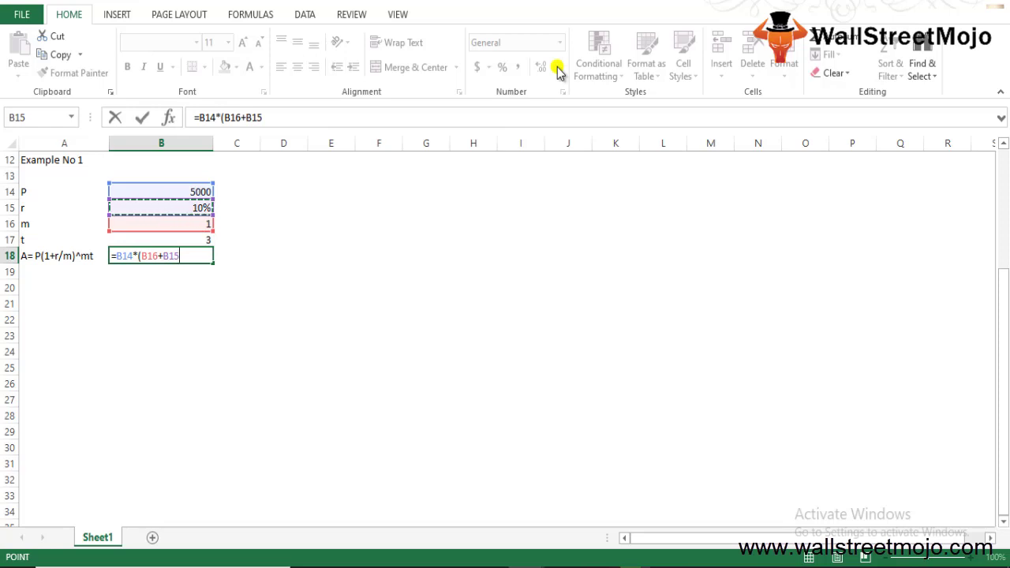
type(")^")
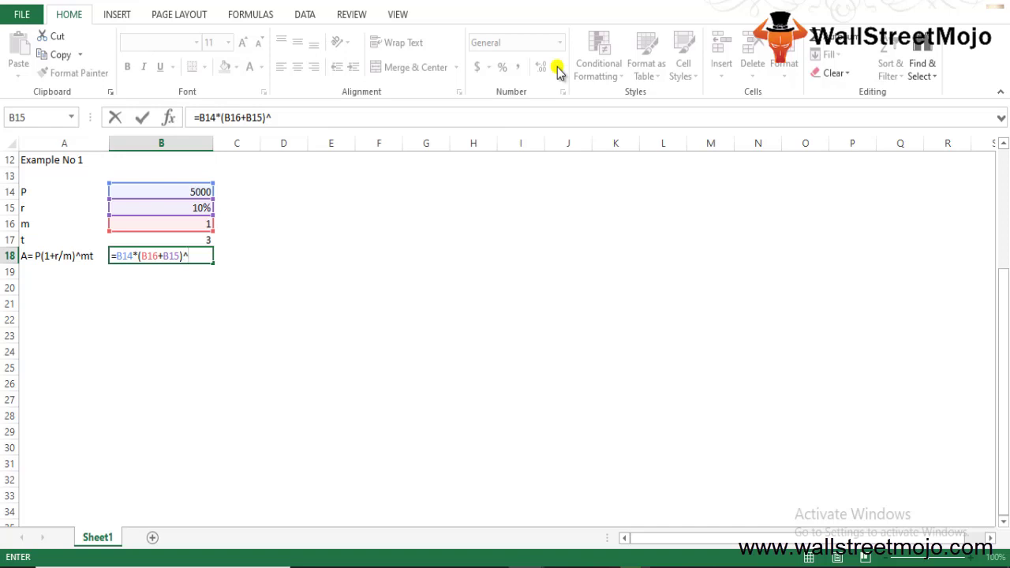
key("Down")
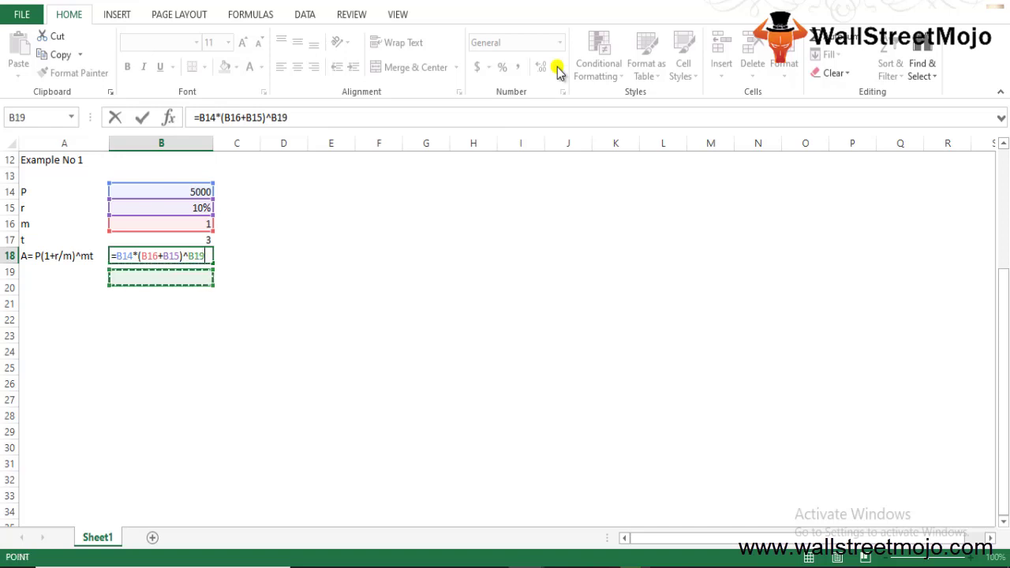
key("Up")
key("Up")
key("Return")
key("Up")
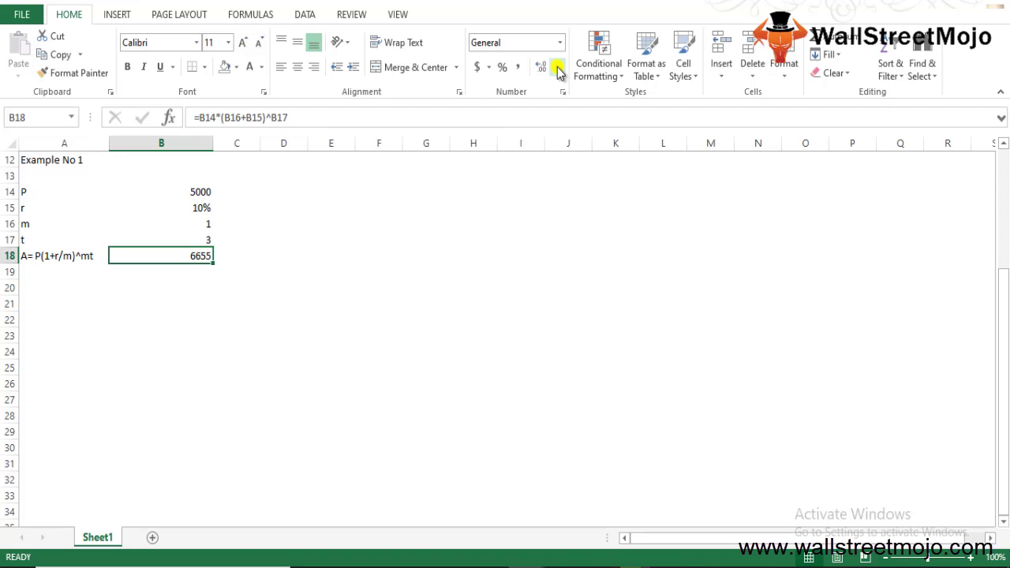
key("Down")
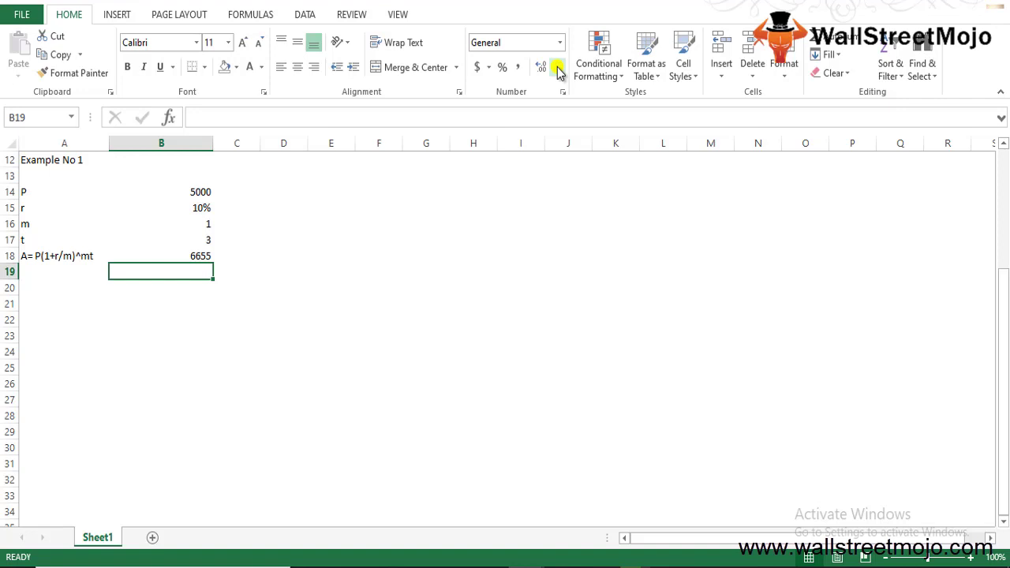
key("Up")
key("F2")
key("Left")
key("Left")
key("Left")
key("Left")
key("Left")
key("Left")
key("Left")
key("Left")
key("Left")
key("Left")
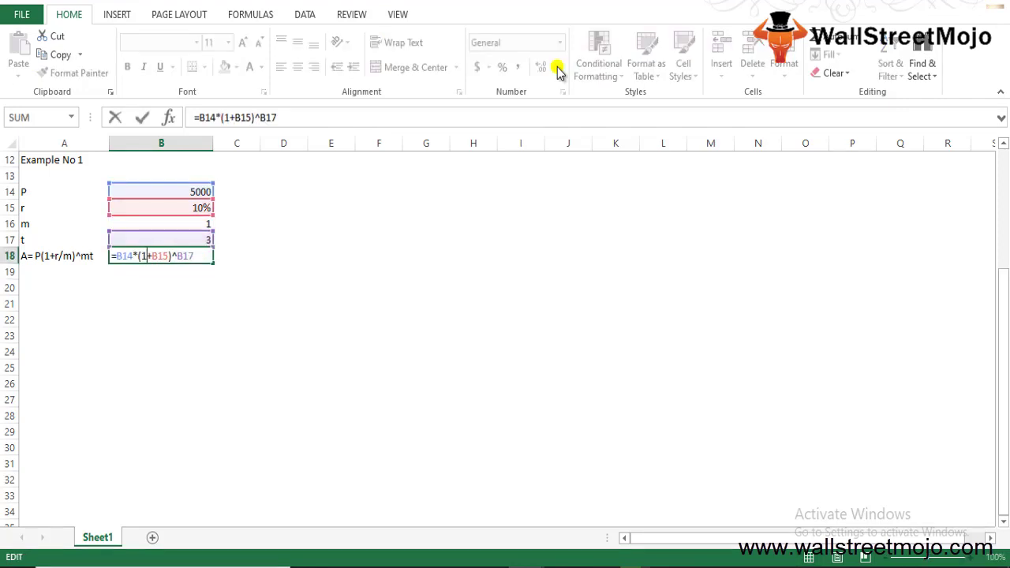
key("Right")
key("Right")
key("Right")
key("Right")
key("BackSpace")
key("BackSpace")
key("BackSpace")
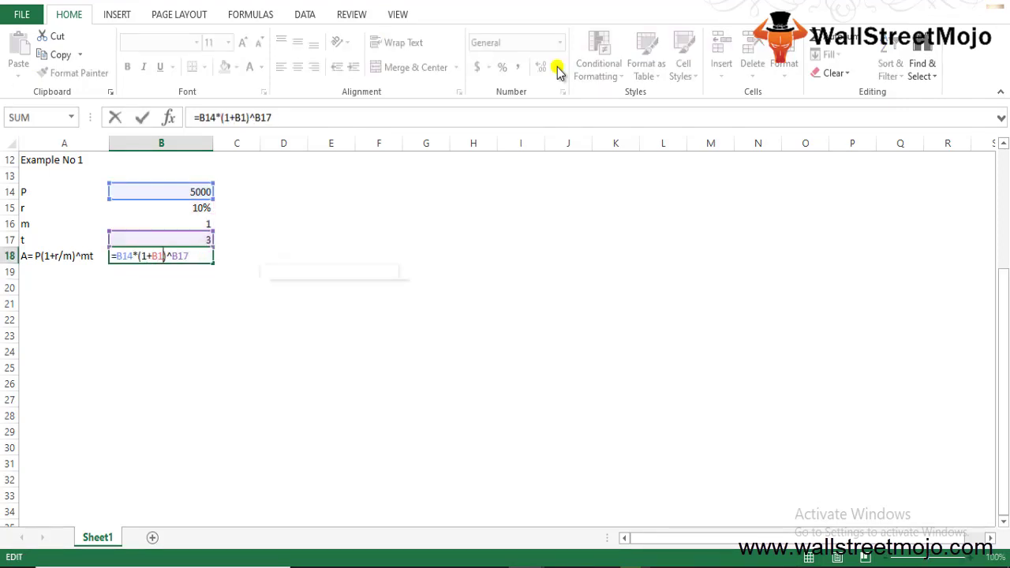
type("0.1")
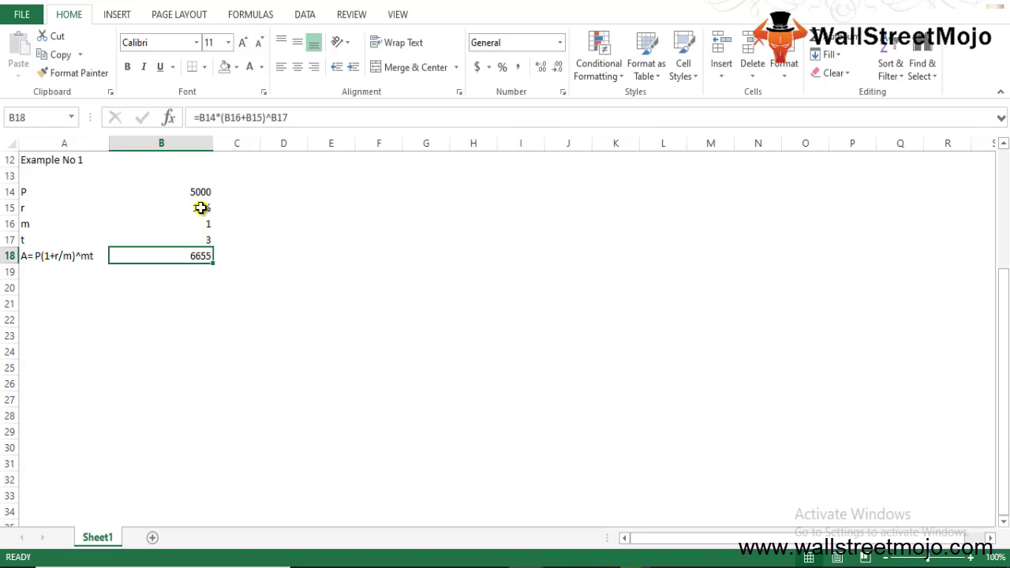
Step: Add the 'Example no 2' heading in A21 and principal P = 10000 in row 22
left_click(60, 296)
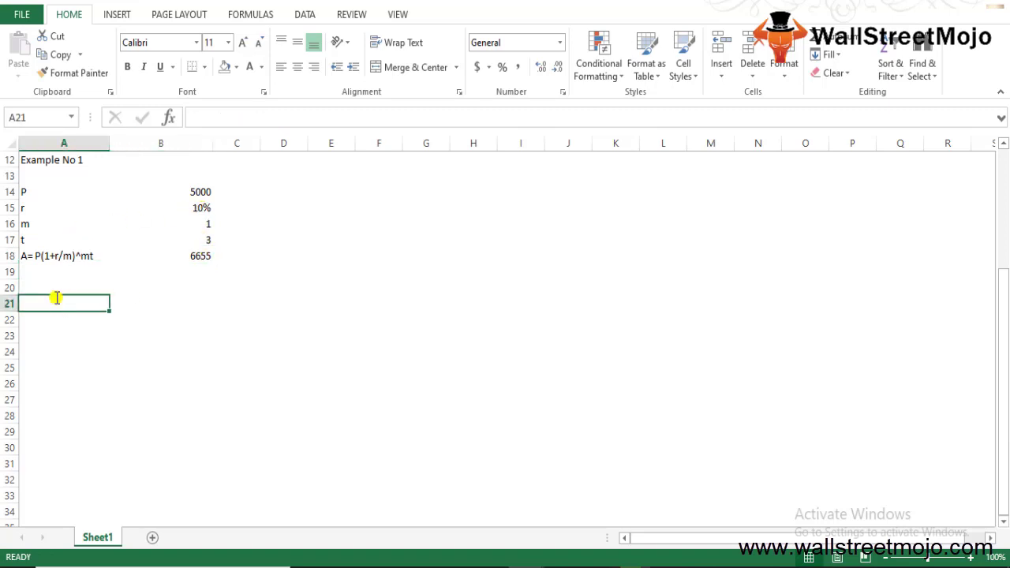
type("Example")
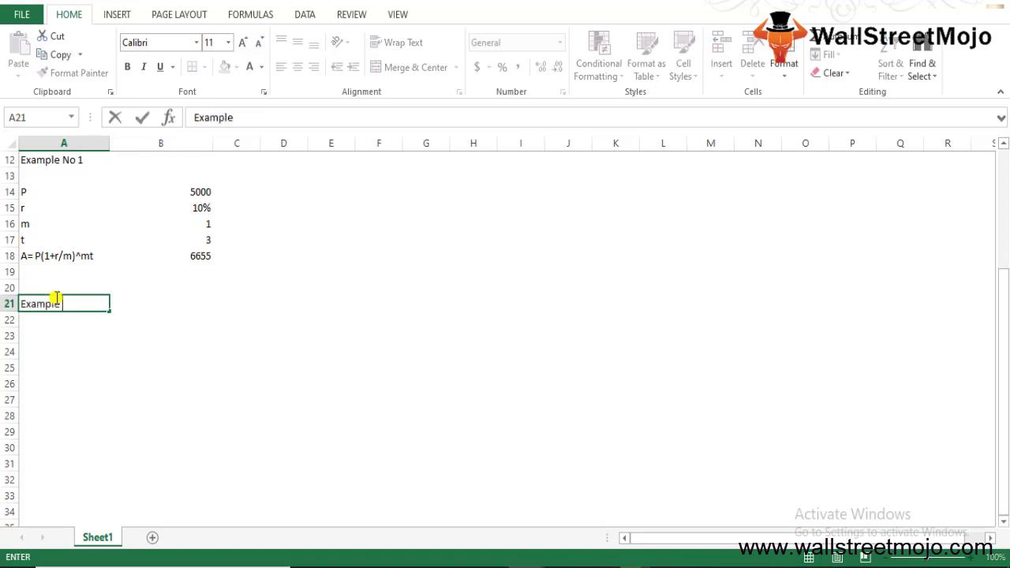
type(" no 2")
key("Return")
key("Up")
key("Right")
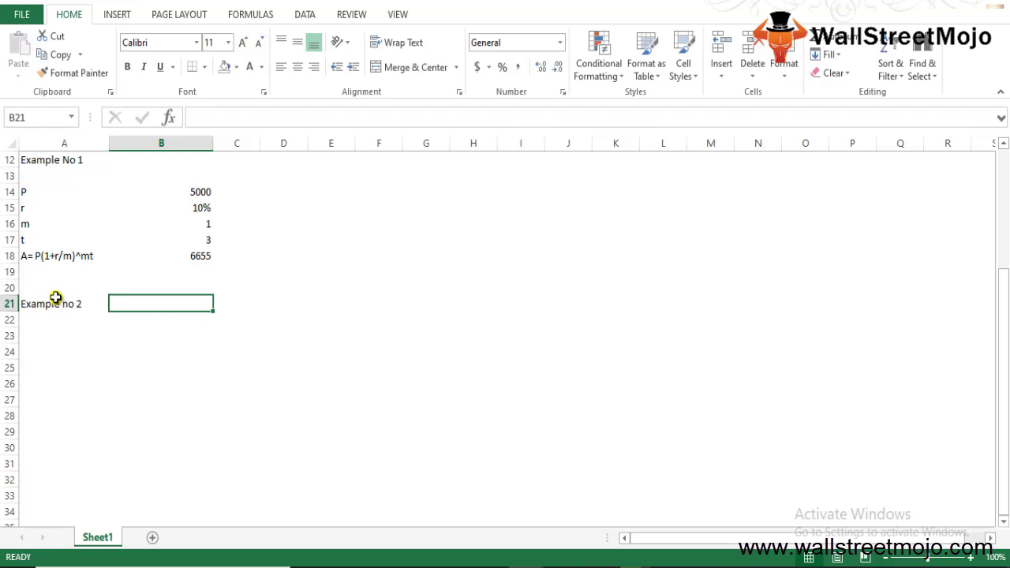
key("Left")
key("Down")
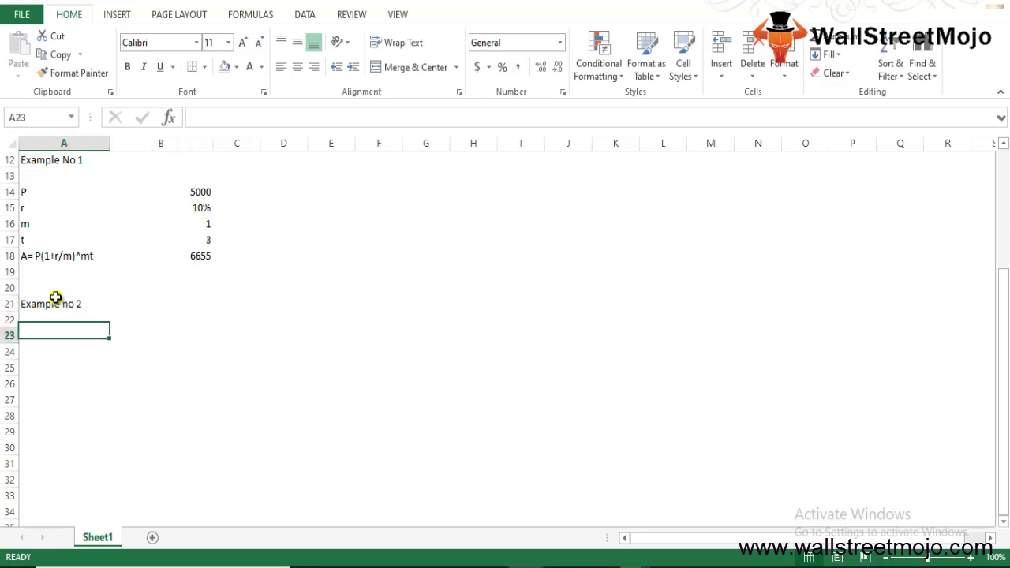
key("Right")
type("10000")
key("Return")
key("Up")
key("Left")
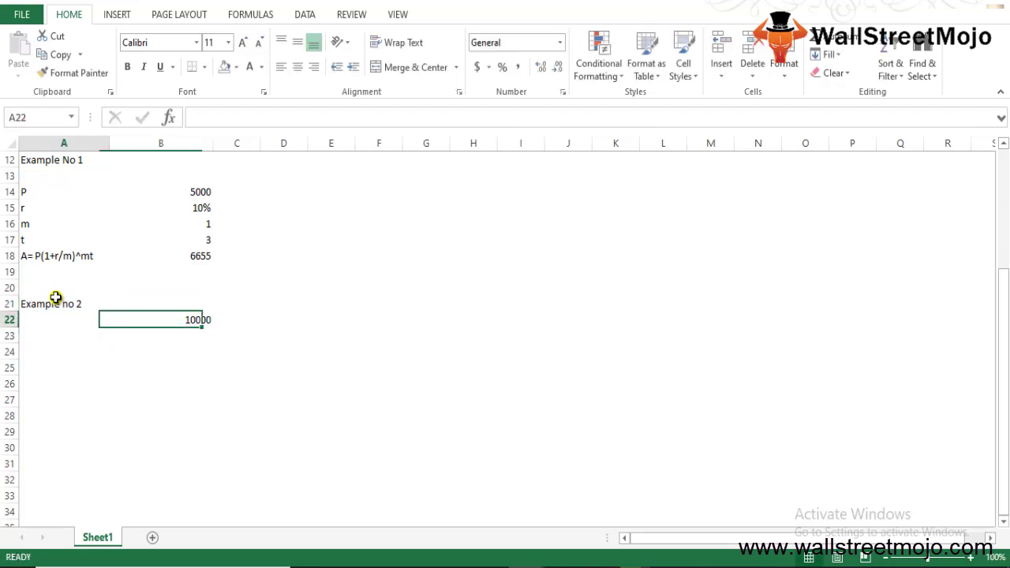
type("P")
key("Return")
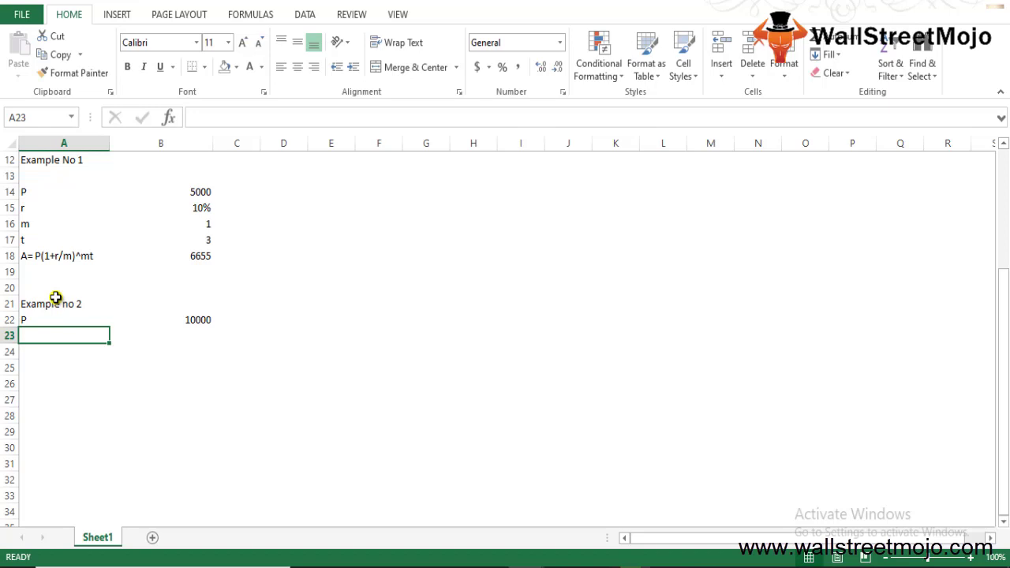
Step: Enter the rate label R with value 3% in row 23
type("R")
key("Tab")
type("3")
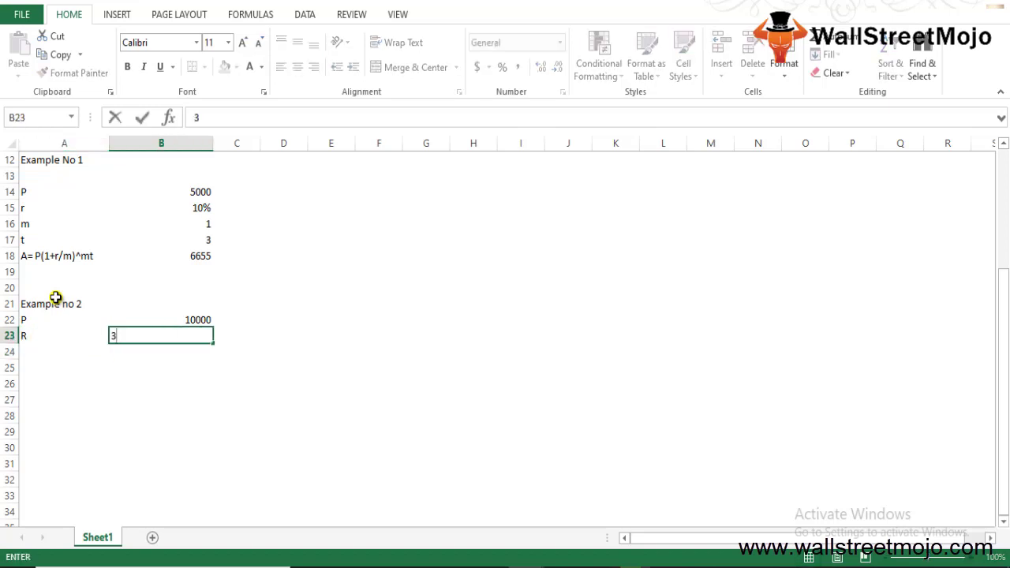
type("%")
key("Return")
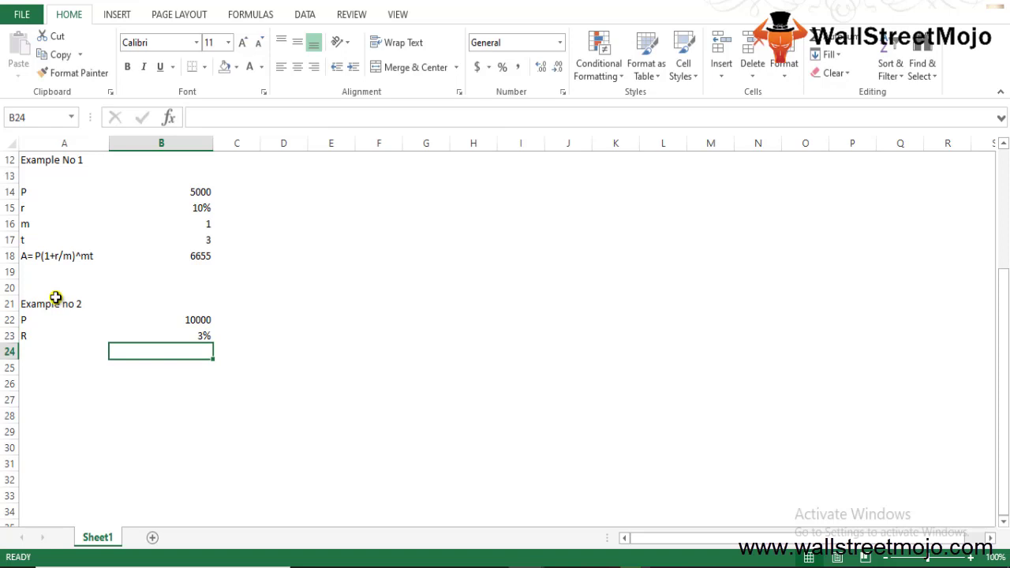
Step: Enter m = 12 in row 24, clearing a misplaced M label from A25
key("Down")
key("Left")
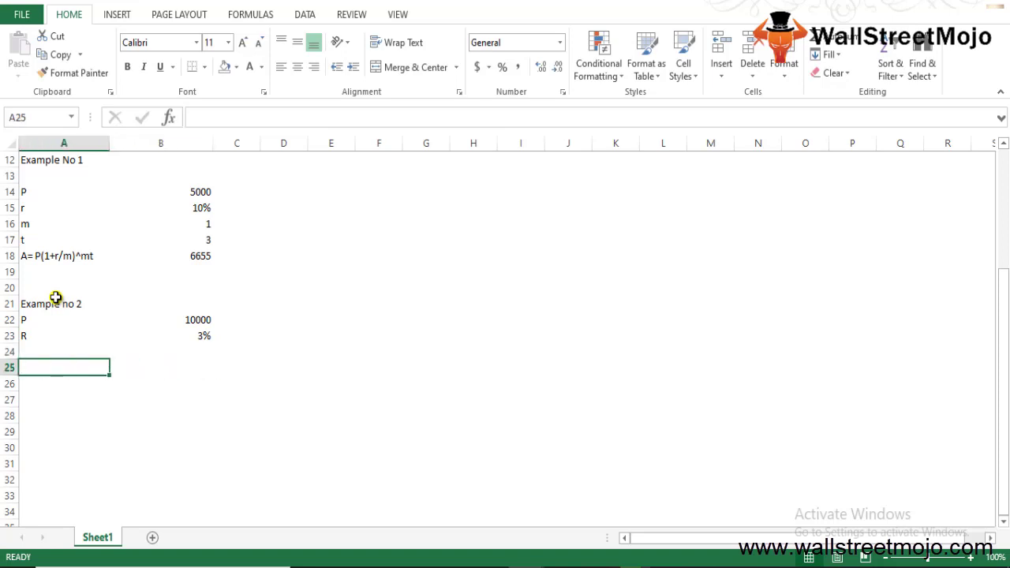
type("M")
key("Return")
key("Up")
key("Right")
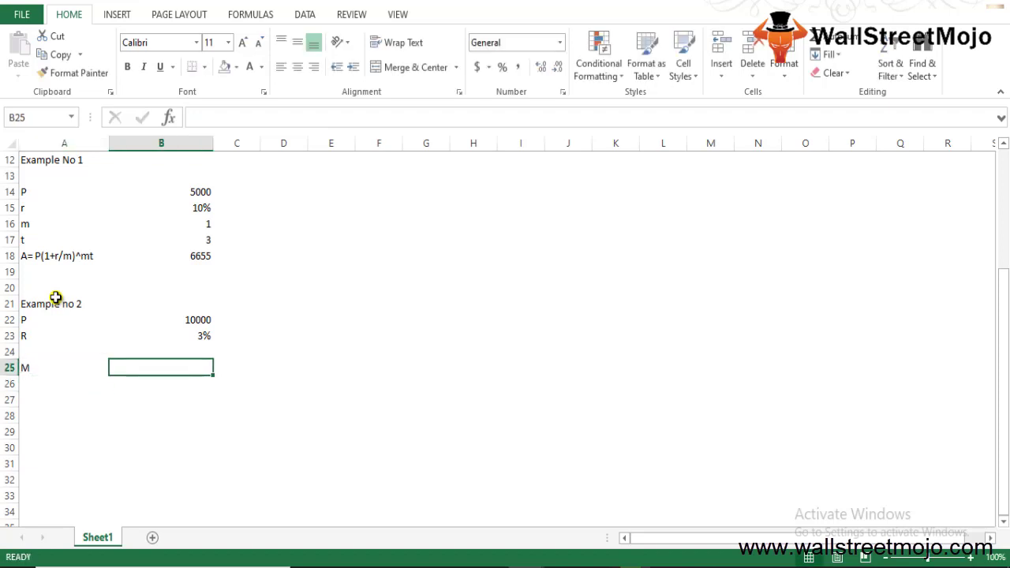
key("Left")
key("Delete")
key("Up")
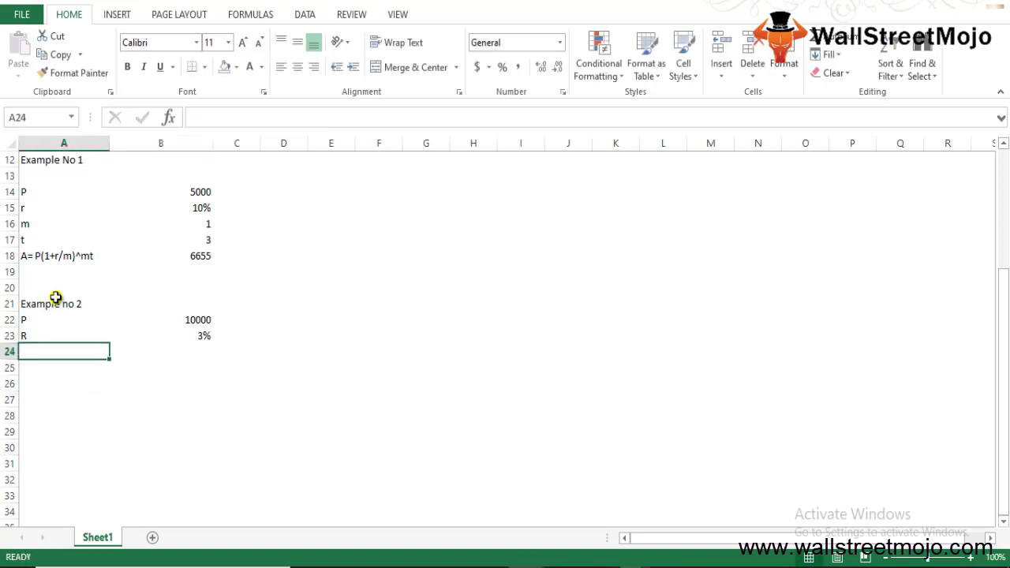
type("m")
key("Right")
type("12")
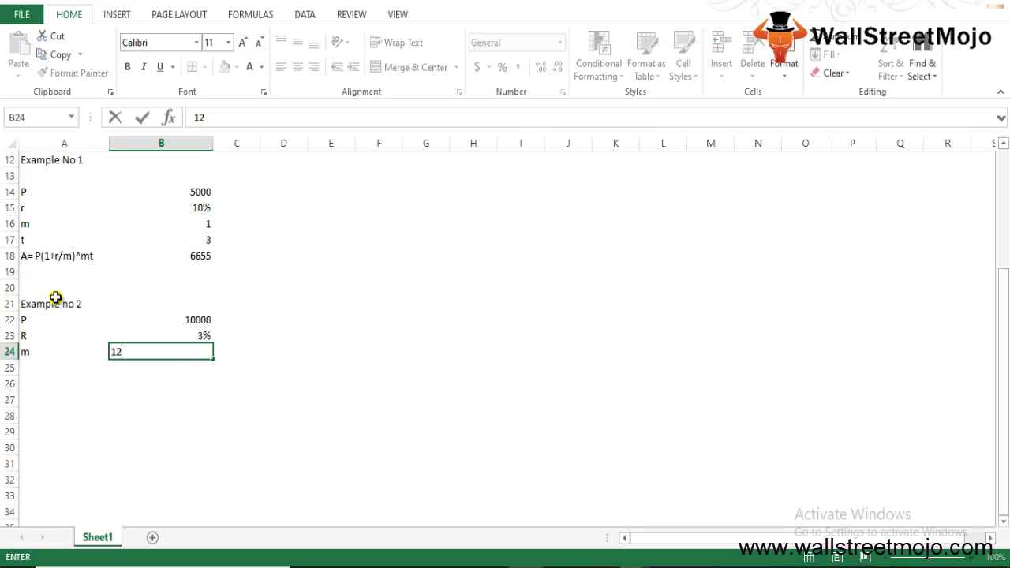
key("Return")
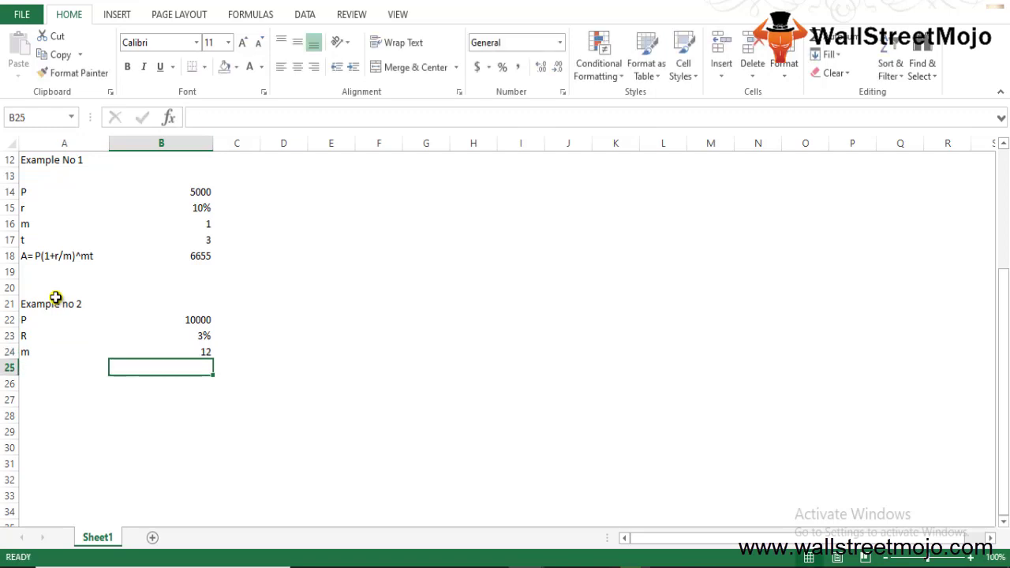
Step: Enter the term label t with value 5 in row 25
key("Left")
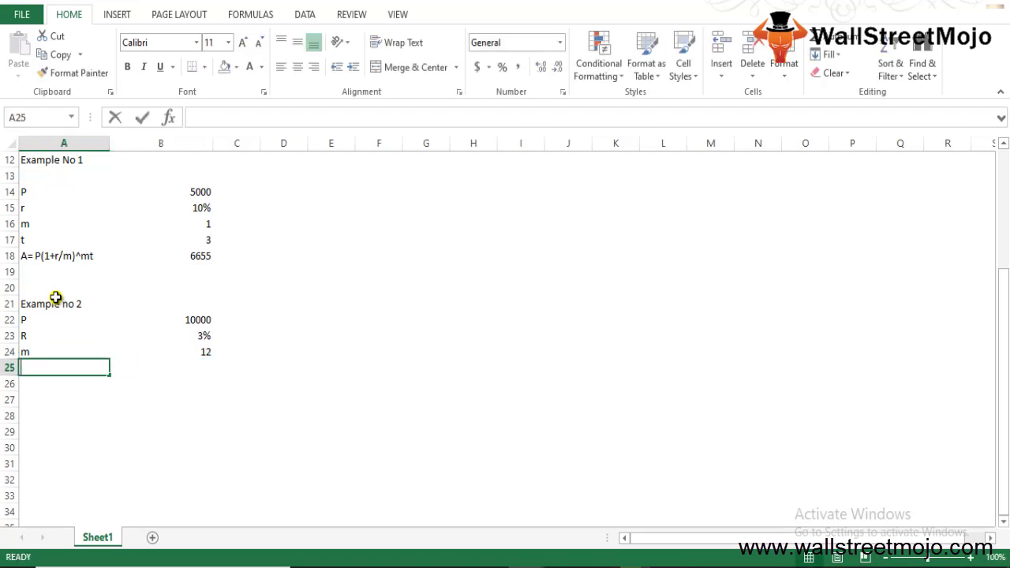
type("t")
key("Right")
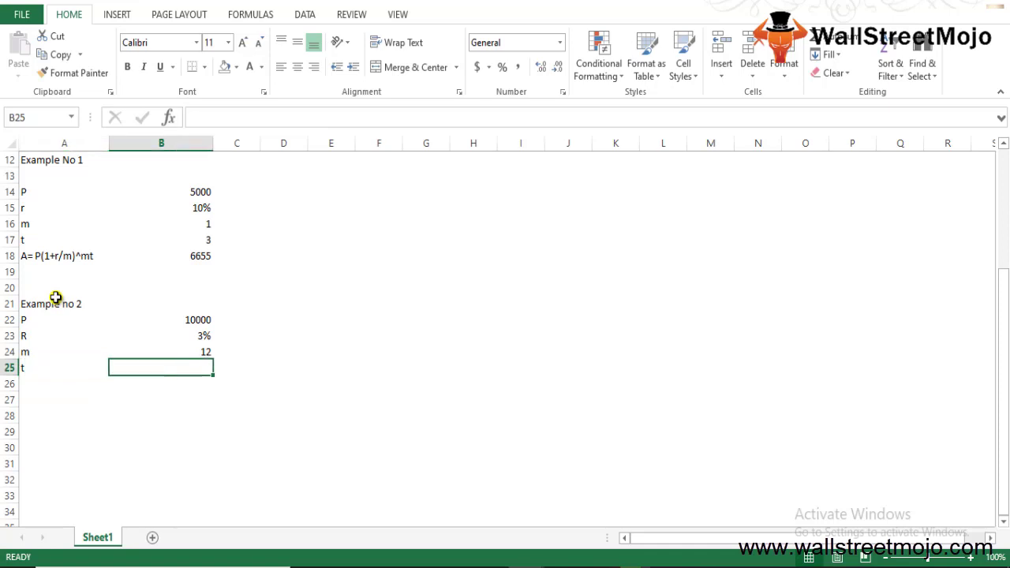
type("5")
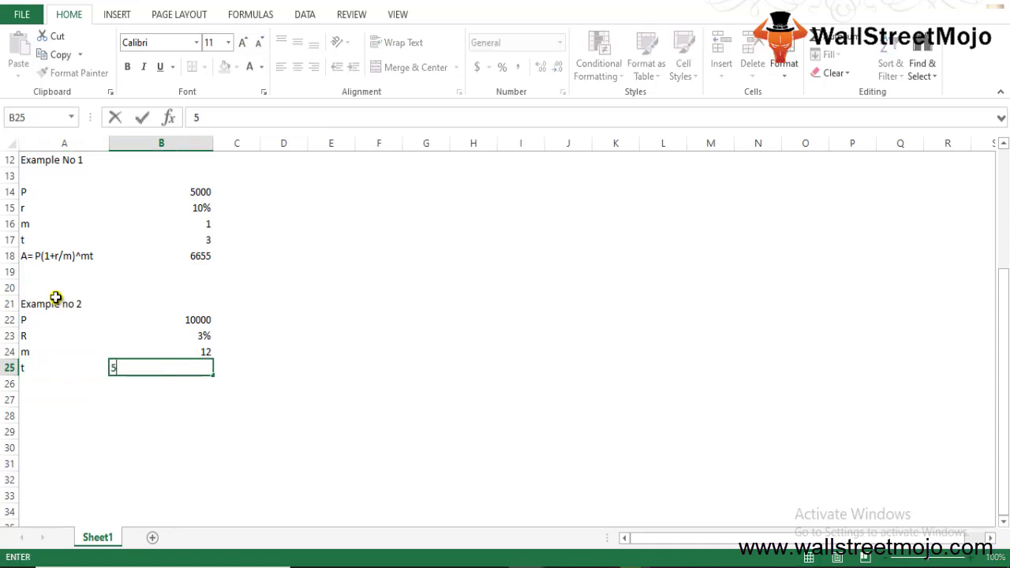
key("Return")
key("Left")
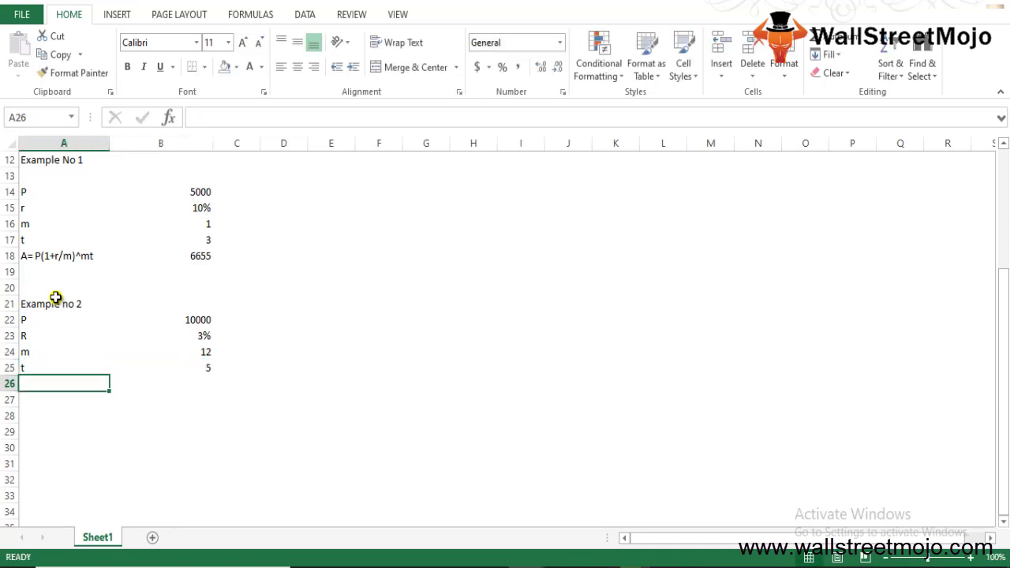
Step: Copy the A= P(1+r/m)^mt label from Example no 1 into A26
key("Up")
key("Up")
key("Up")
key("Up")
key("Up")
key("Up")
key("Up")
key("Up")
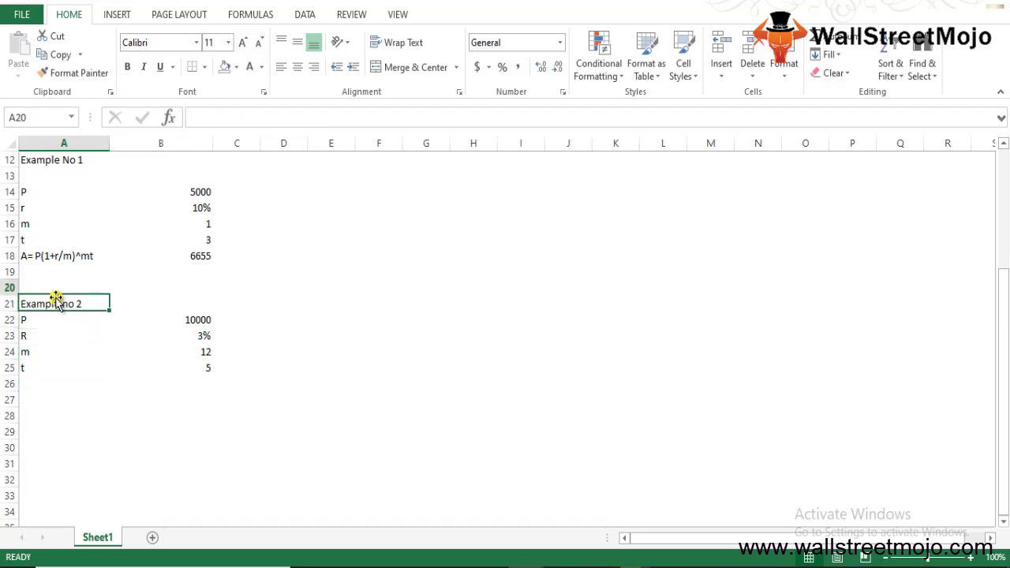
key("ctrl+c")
key("Down")
key("Down")
key("Down")
key("Down")
key("Down")
key("Down")
key("Down")
key("Down")
key("ctrl+v")
Step: Begin the B26 amount formula as =B22*(1+B23/B24)
key("Right")
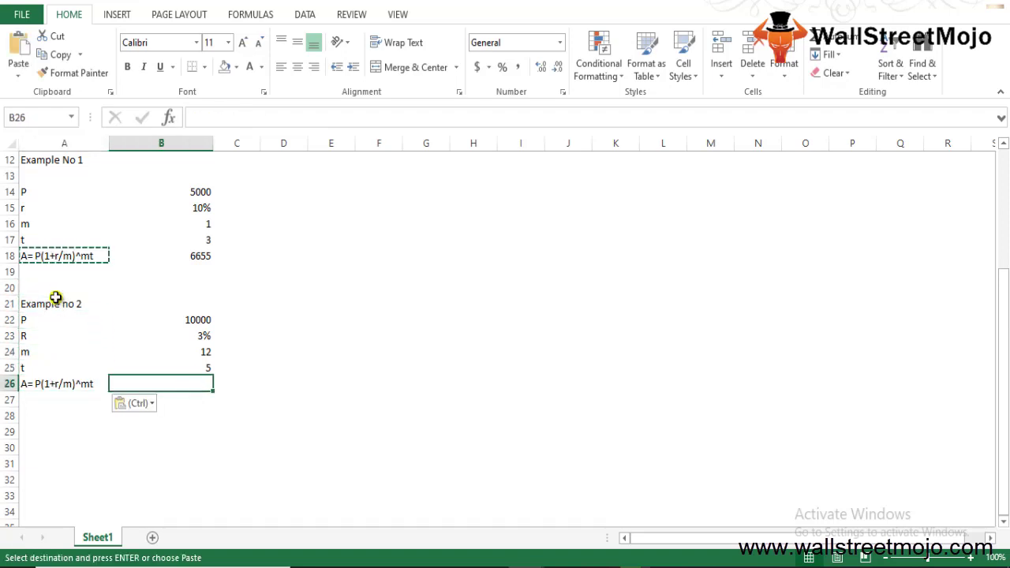
type("=")
key("Up")
key("Up")
key("Up")
key("Up")
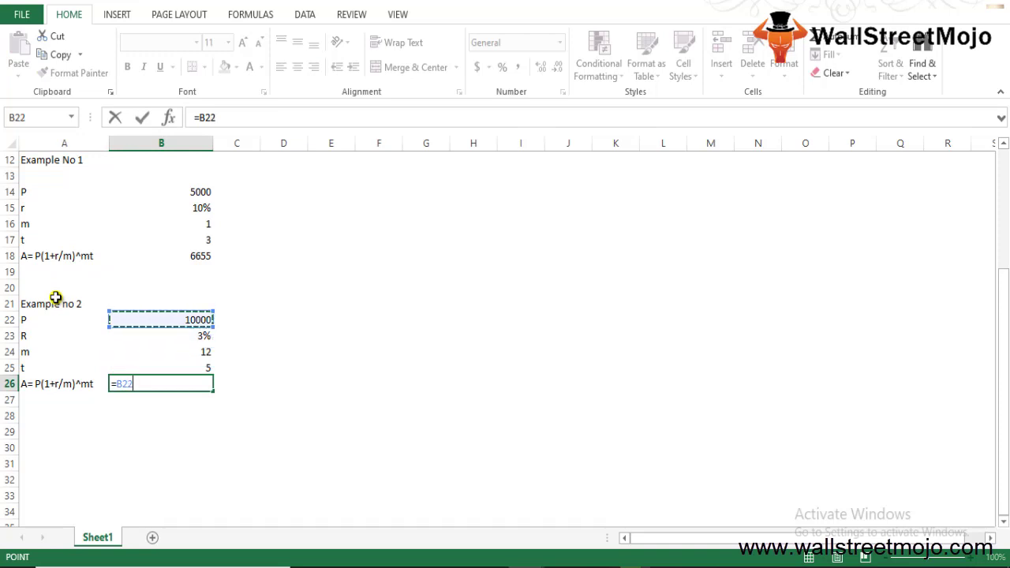
type("*")
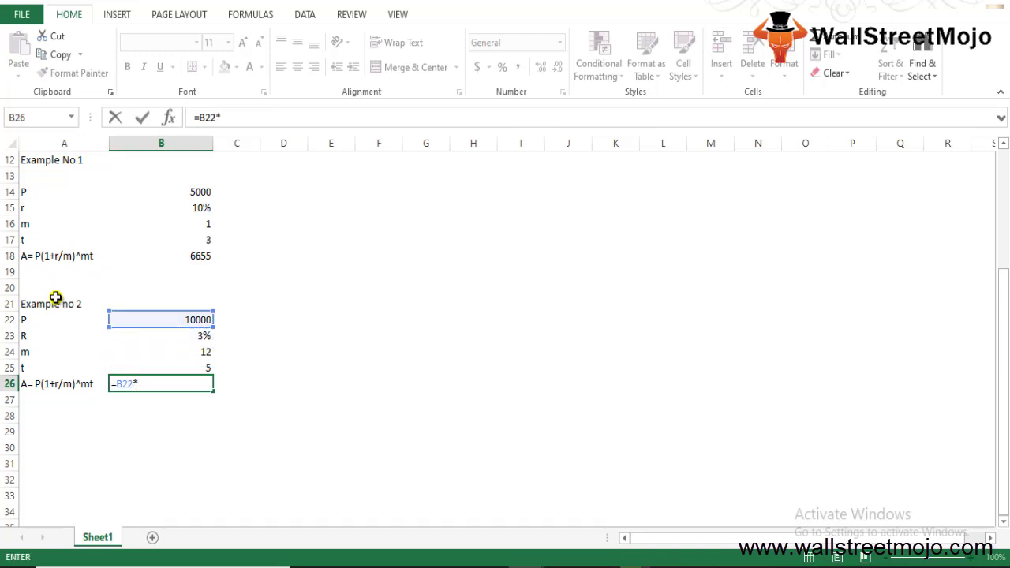
type("(1+")
key("Up")
key("Up")
key("Up")
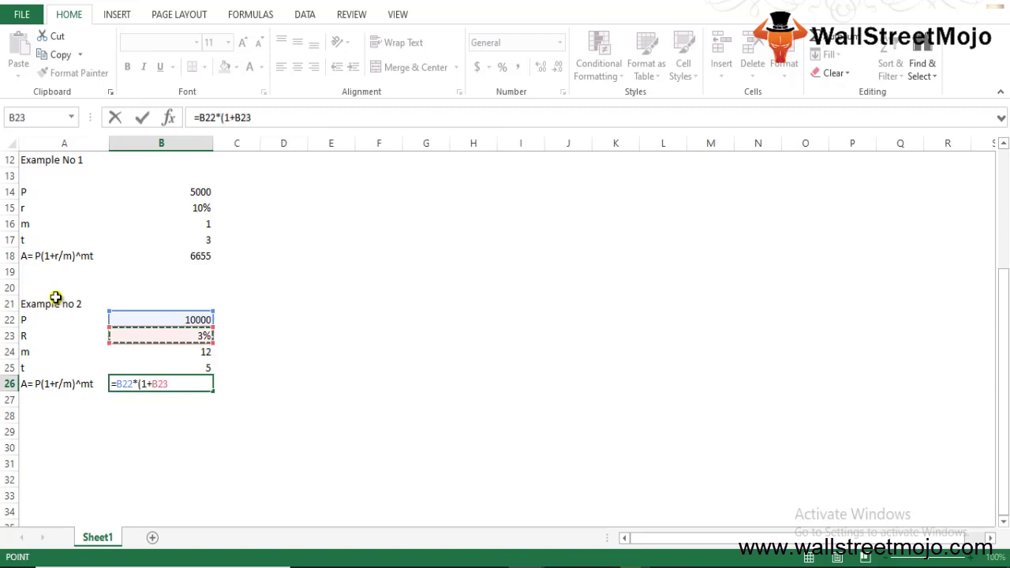
type("/")
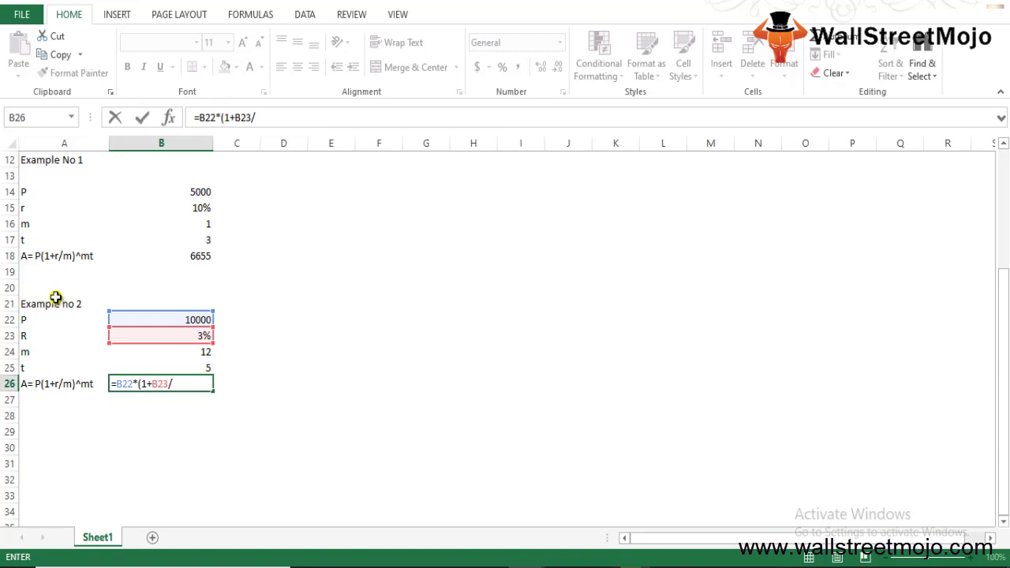
key("Up")
key("Up")
type(")")
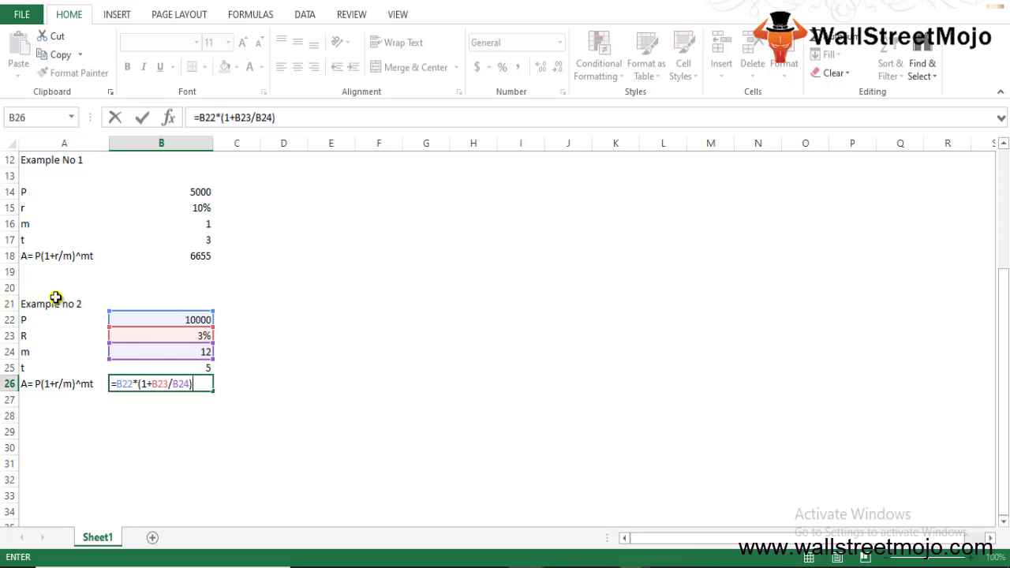
Step: Complete B26 as =B22*(1+B23/(B24))^(B24*B25), returning 11616.16782
key("F2")
key("Left")
key("Left")
key("Left")
key("Left")
type("(B24))")
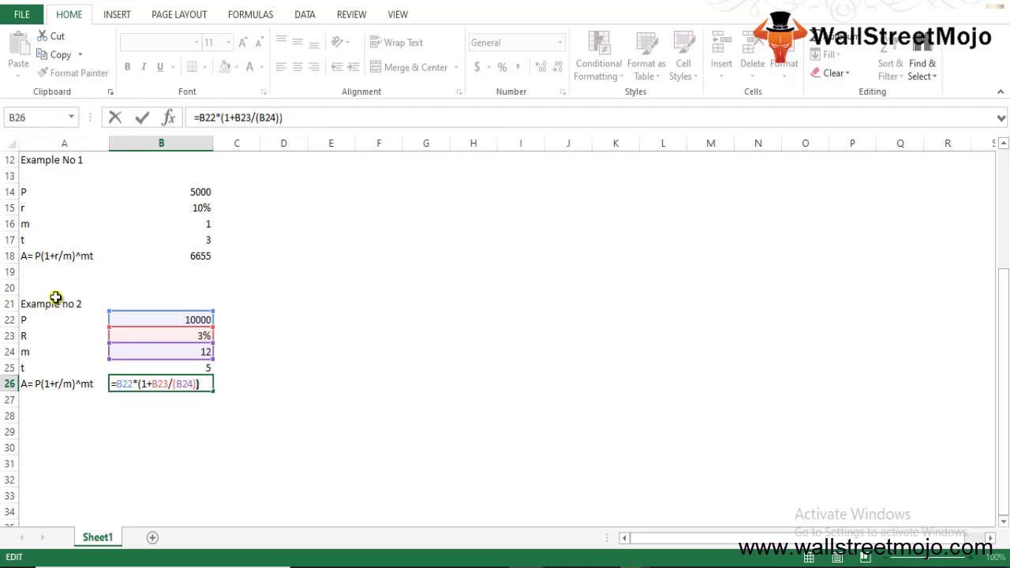
type("^(")
left_click(157, 351)
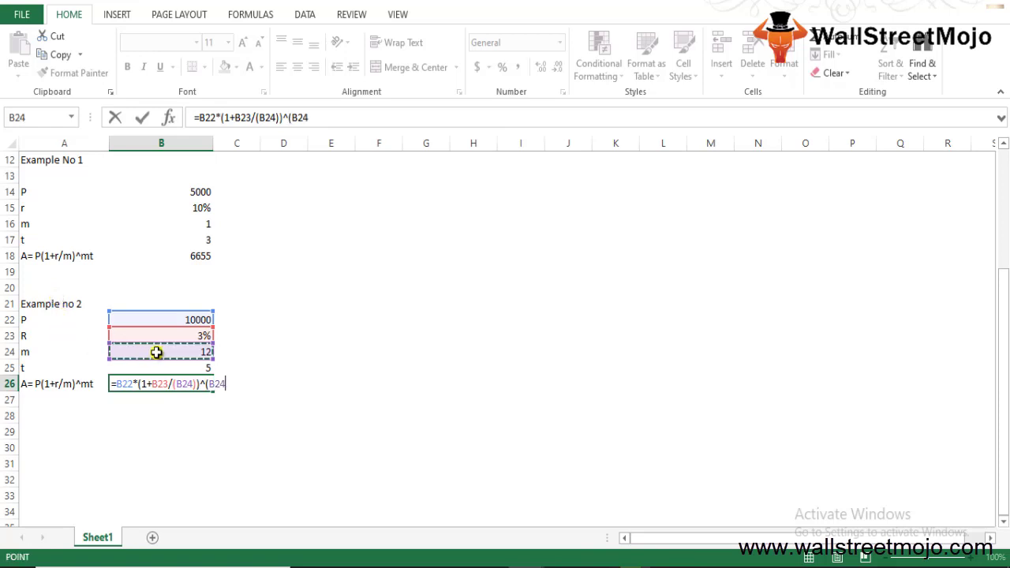
type("*")
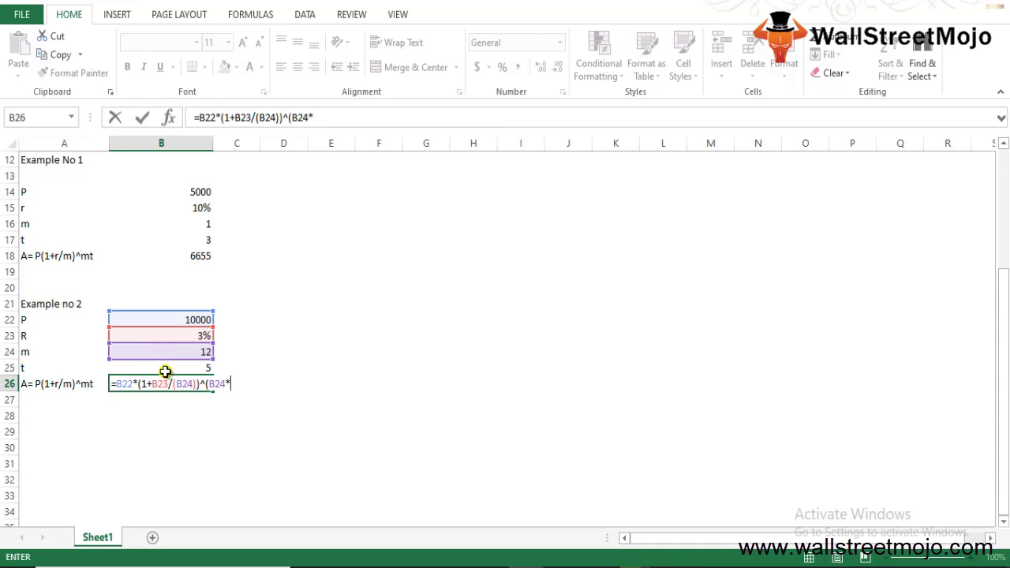
left_click(164, 368)
type(")")
key("Return")
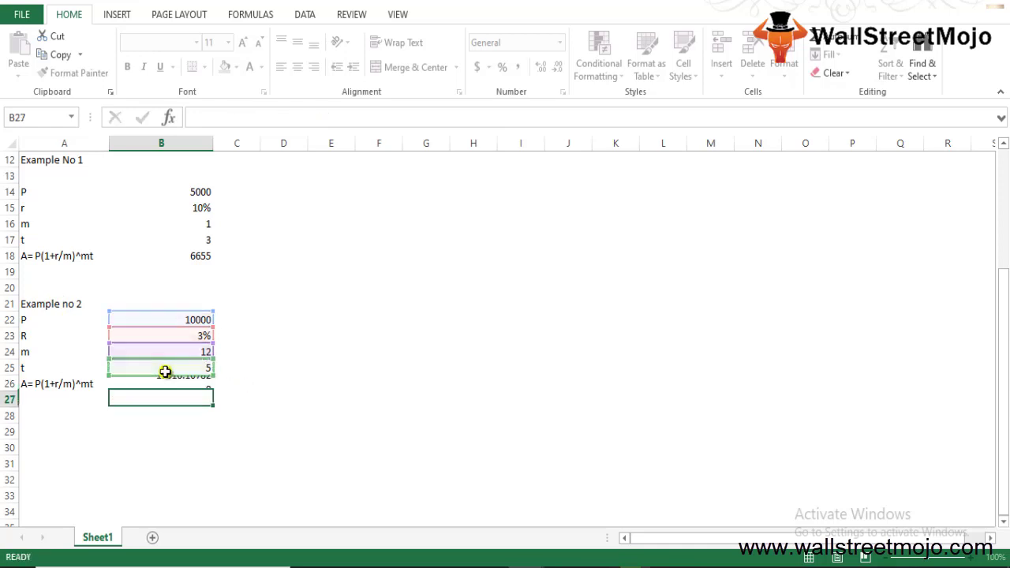
left_click(162, 377)
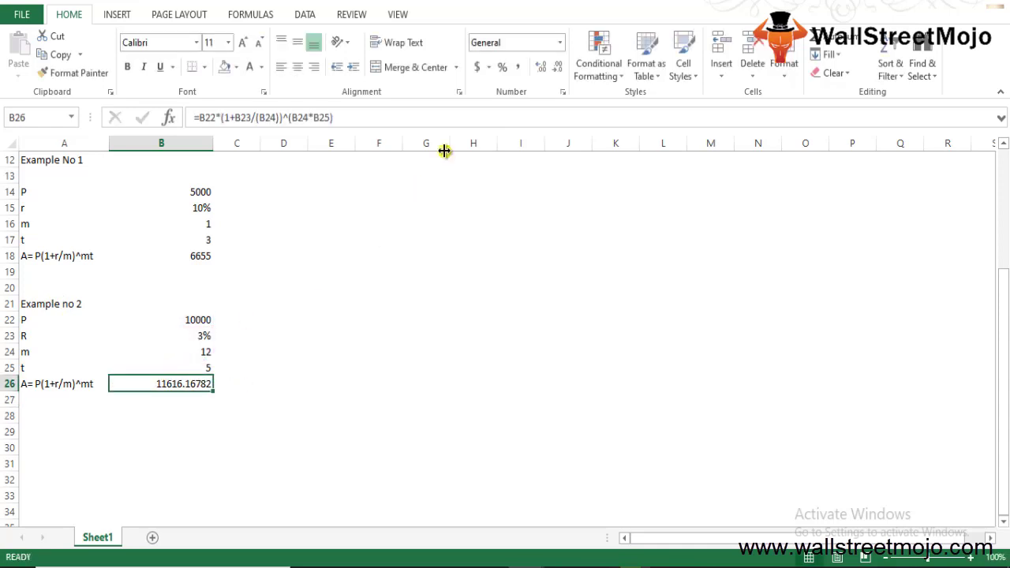
Step: Decrease B26's decimal places so the amount shows as 11616.2
left_click(557, 69)
left_click(557, 70)
left_click(557, 69)
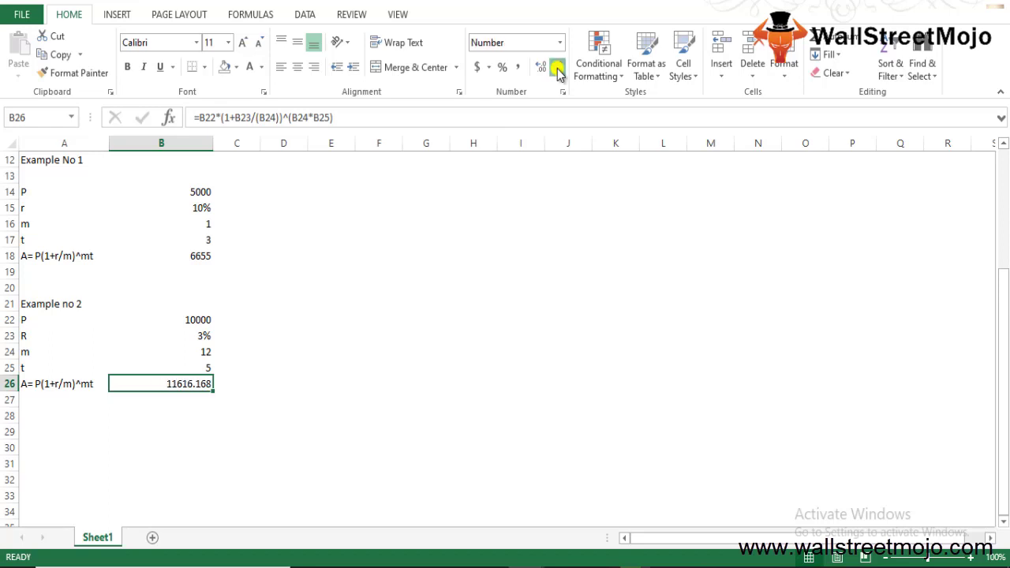
left_click(557, 69)
left_click(557, 69)
Step: Type 'Example' in A28, then edit the cell to read 'Example 3'
key("Down")
key("Down")
key("Down")
key("Down")
key("Down")
key("Down")
key("Down")
key("Down")
key("Down")
key("Down")
key("Down")
key("Down")
key("Down")
key("Down")
key("Down")
key("Down")
key("Down")
key("Down")
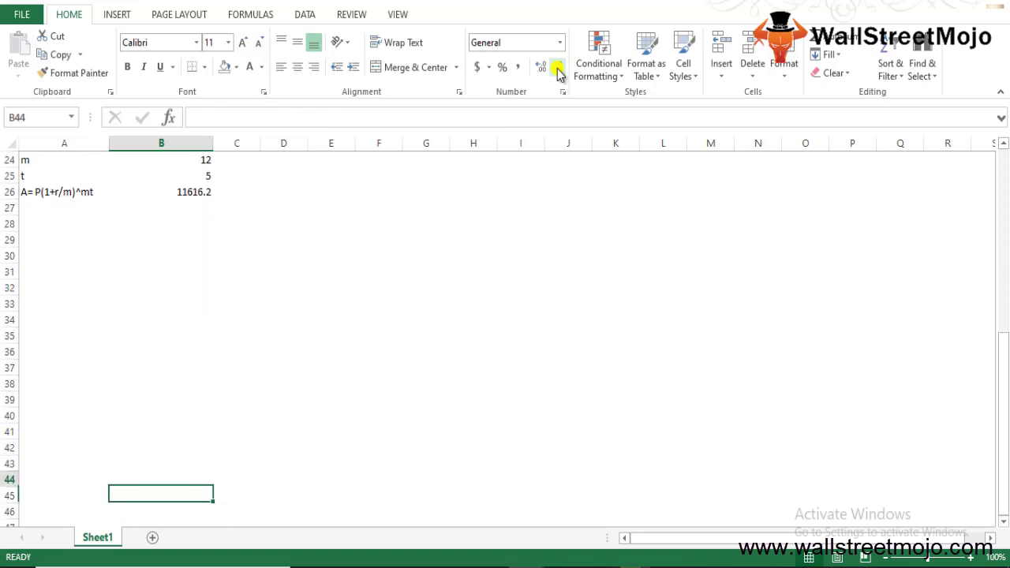
key("Up")
key("Up")
key("Up")
key("Up")
key("Up")
key("Up")
key("Up")
key("Up")
key("Up")
key("Up")
key("Up")
key("Up")
key("Up")
key("Up")
key("Up")
key("Up")
key("Left")
type("Examp")
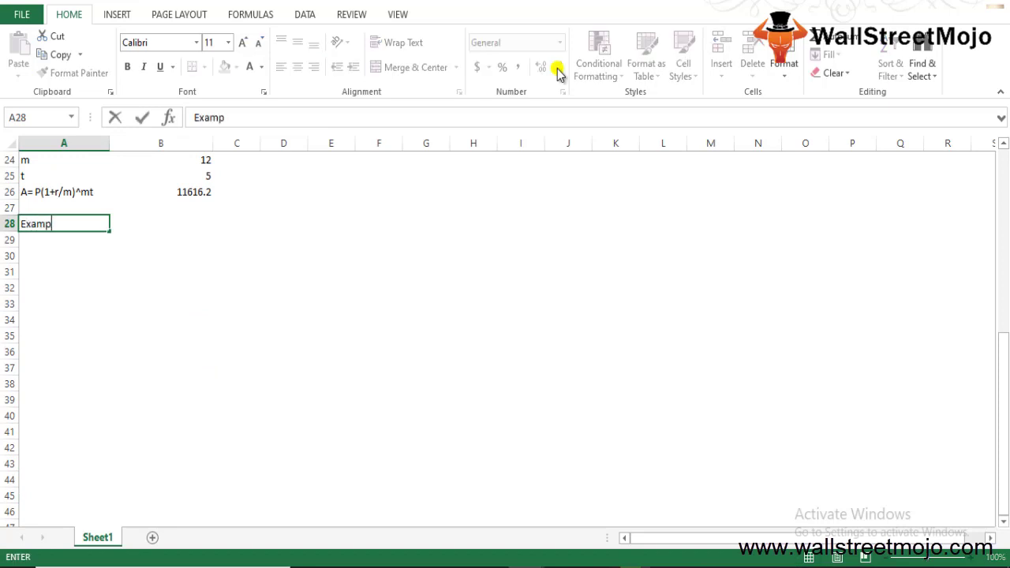
type("le")
key("Return")
key("Up")
key("Right")
key("Up")
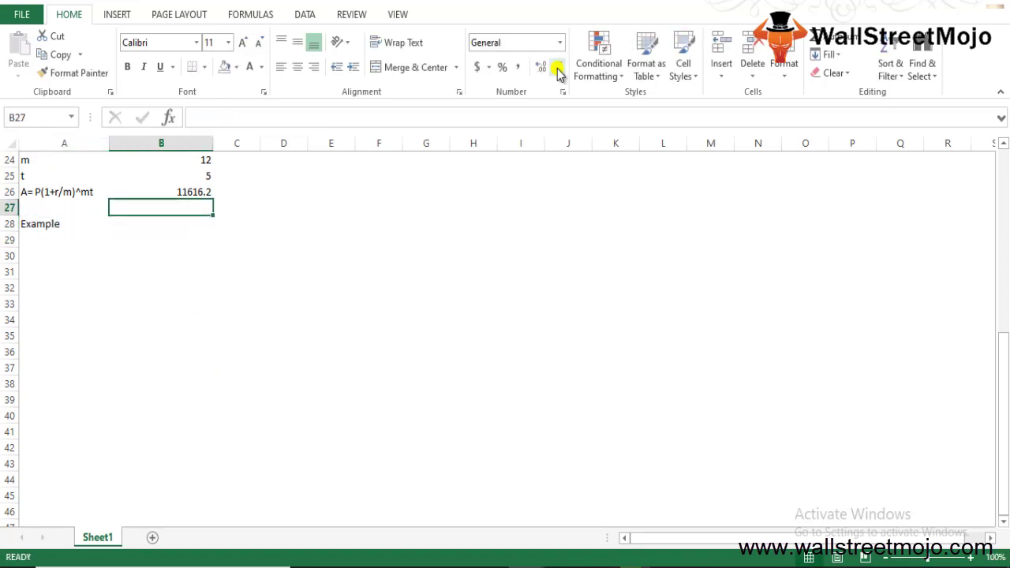
key("Down")
key("Left")
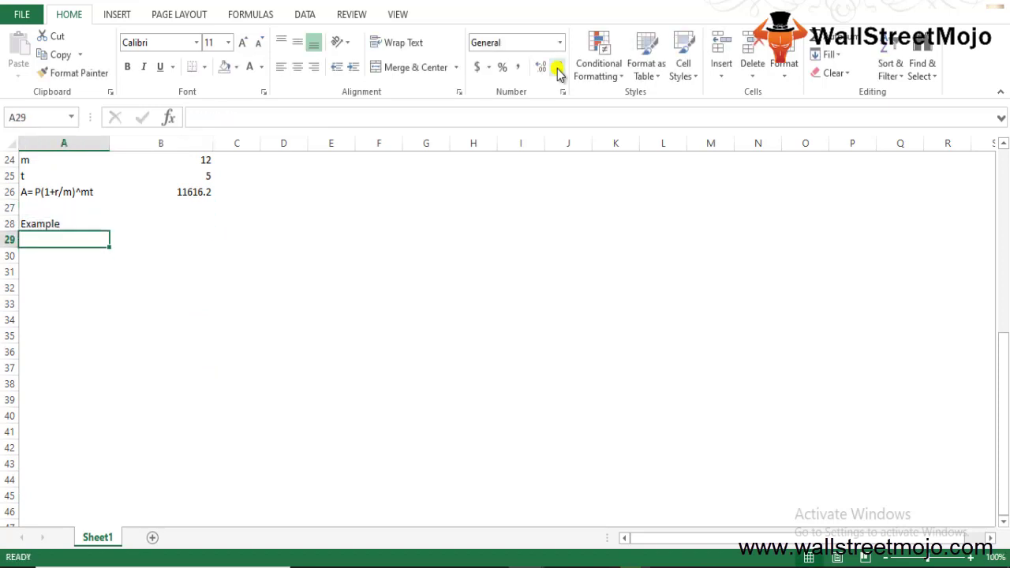
key("F2")
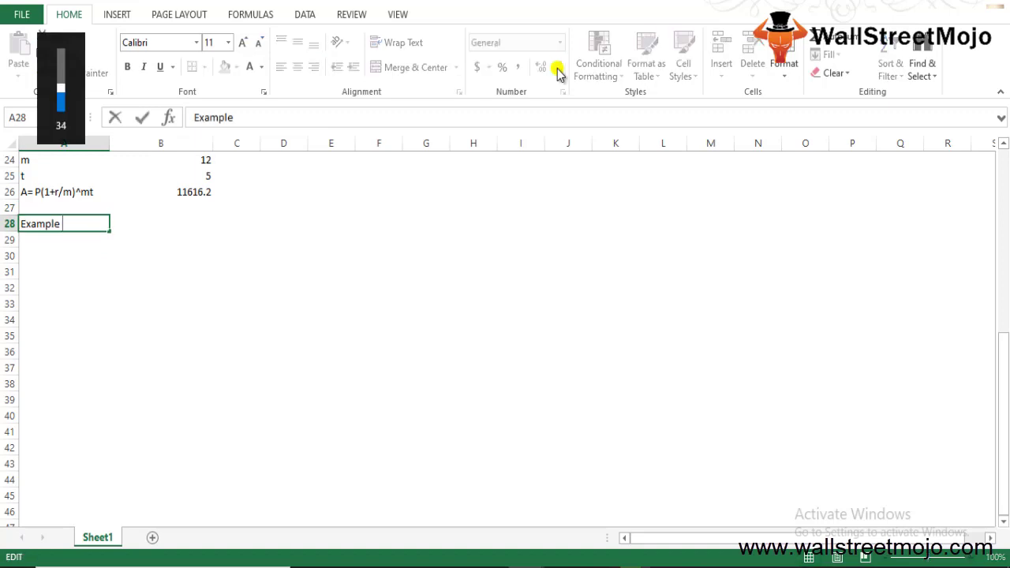
type("3")
key("Return")
key("Down")
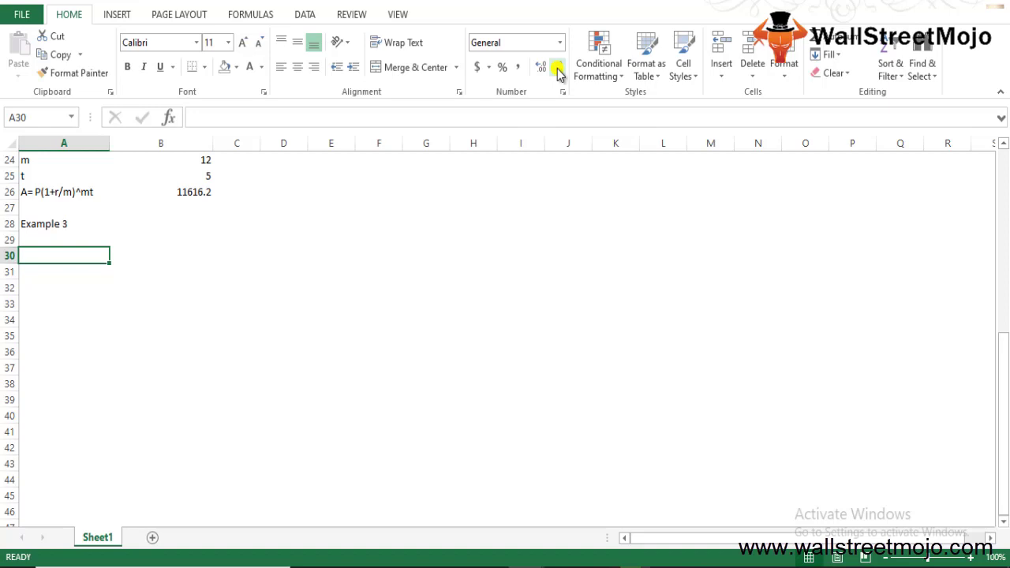
Step: Copy the five labels in A22:A26 and paste them into A29:A33
key("Up")
key("Up")
key("Up")
key("Up")
key("Up")
key("Up")
key("Up")
key("Up")
key("Up")
key("Up")
key("Up")
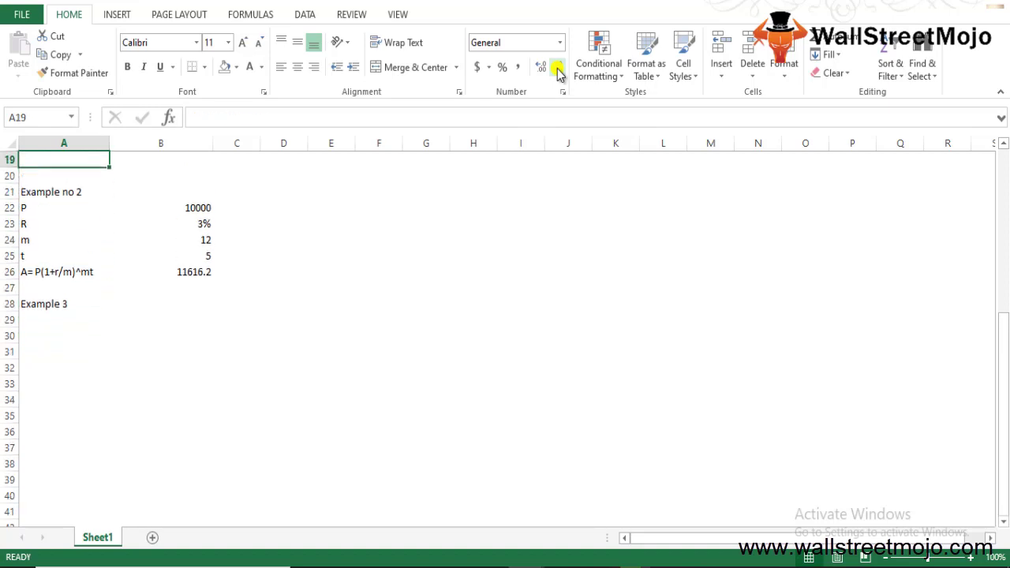
key("Down")
key("Down")
key("Down")
key("shift+Down")
key("shift+Down")
key("shift+Down")
key("shift+Down")
key("shift+Right")
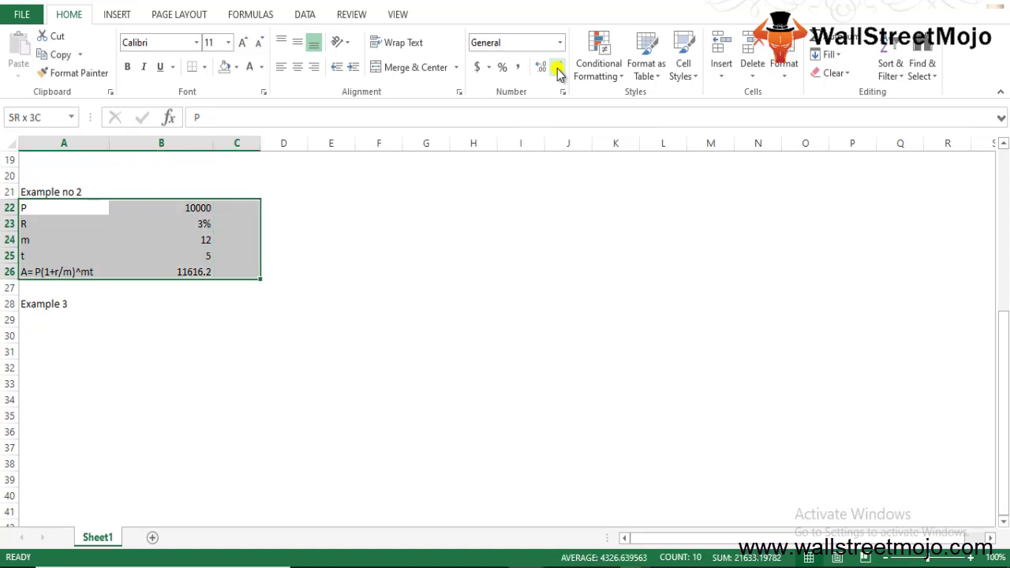
key("shift+Left")
key("ctrl+q")
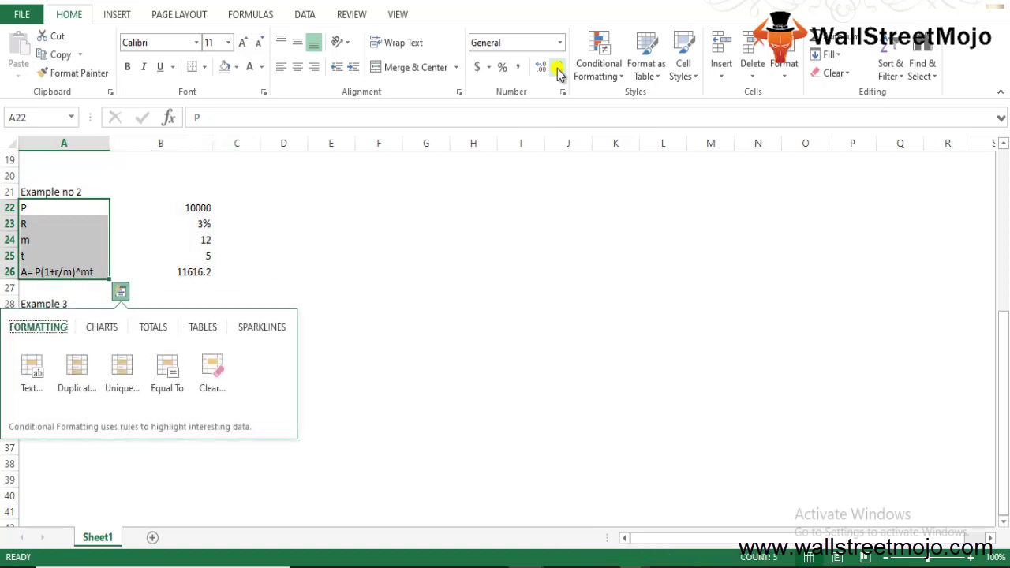
key("Escape")
key("ctrl+c")
key("Down")
key("Down")
key("Down")
key("Down")
key("Down")
key("Down")
key("Down")
key("Down")
key("Up")
key("ctrl+v")
key("Down")
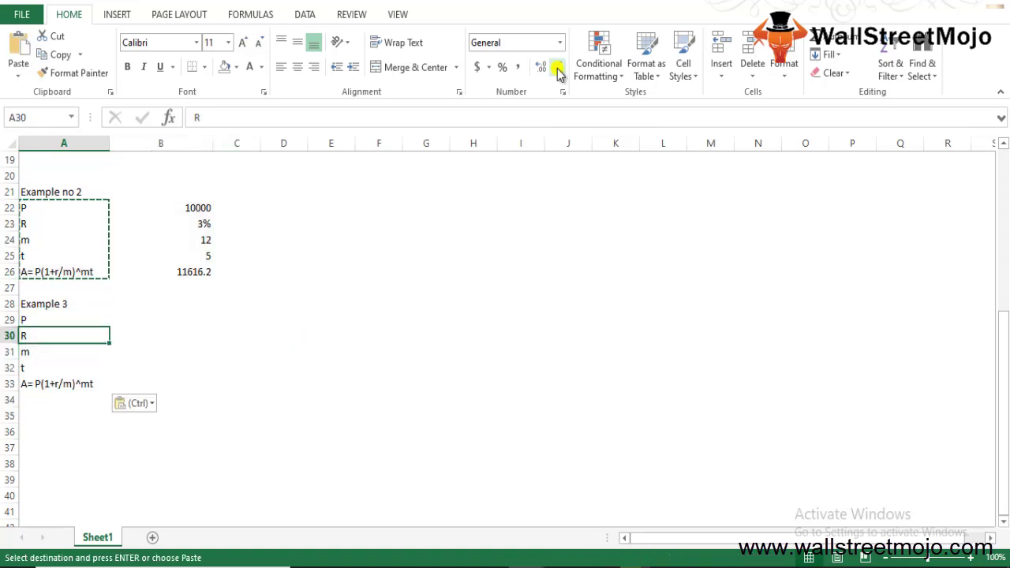
key("Right")
key("Left")
key("Right")
key("Up")
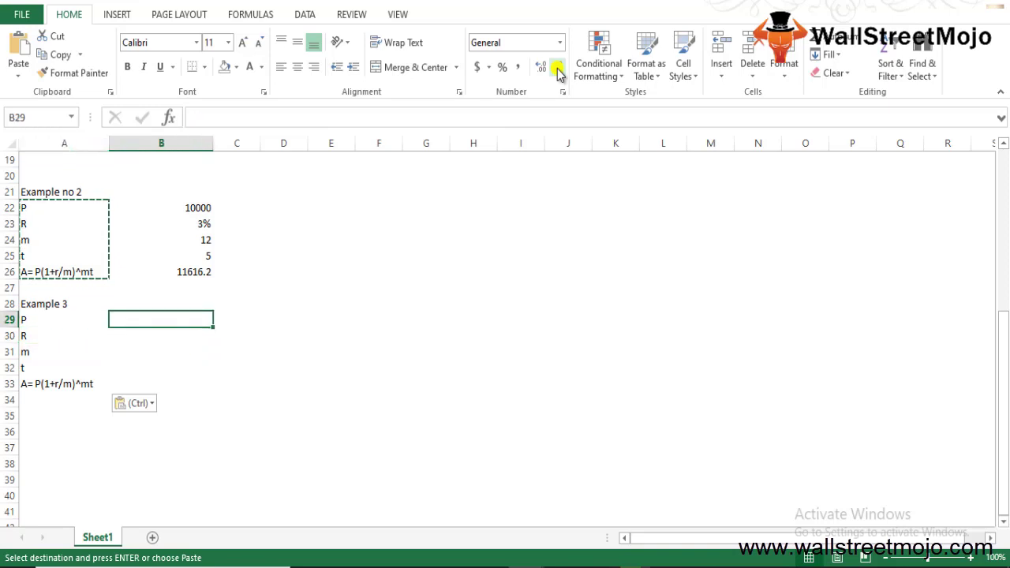
Step: Enter 10000, 2%, 4 and 2 in B29:B32, then start B33's formula with =B29
type("10000")
key("Return")
type("2%")
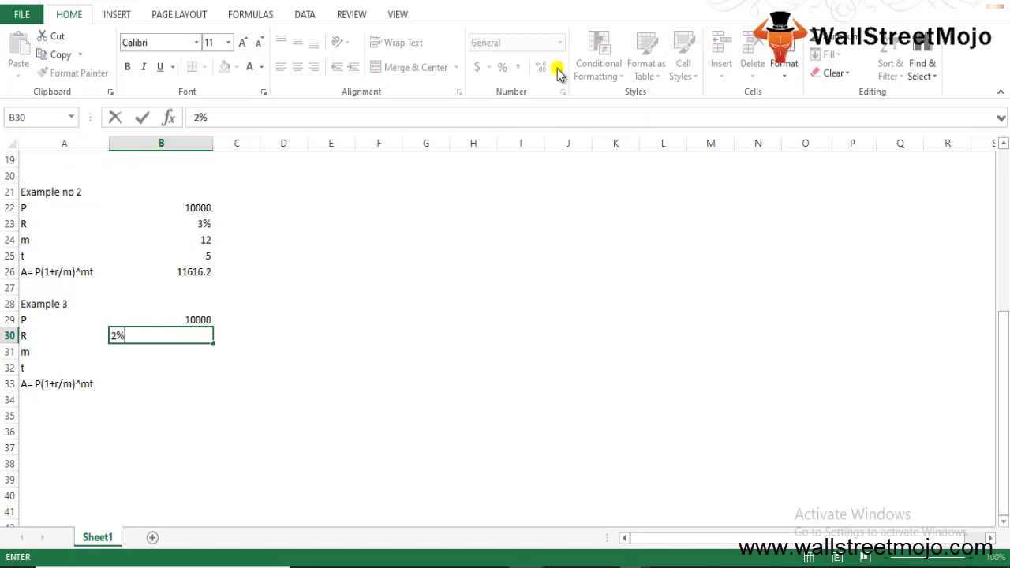
key("Return")
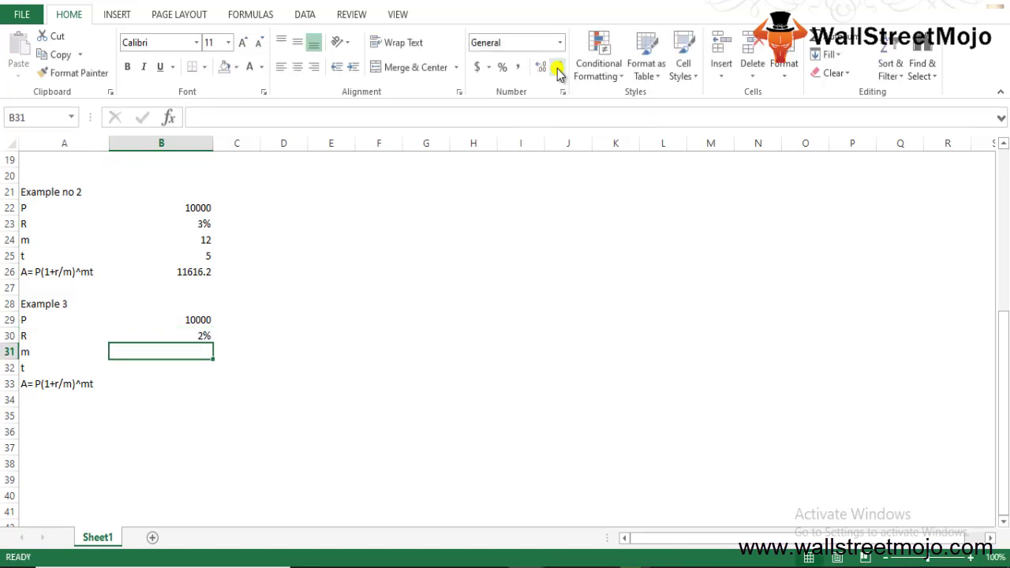
type("4")
key("Return")
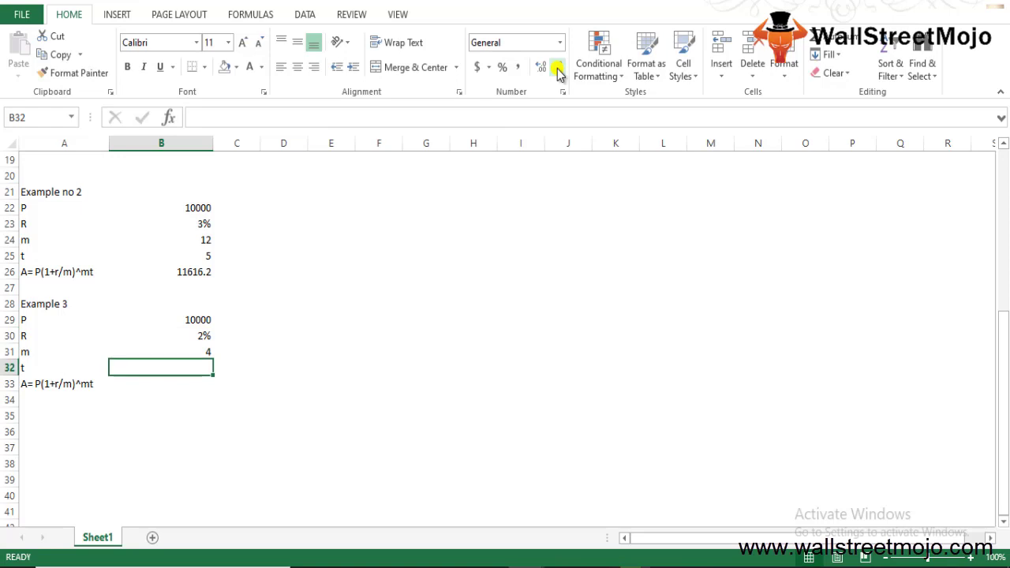
key("Return")
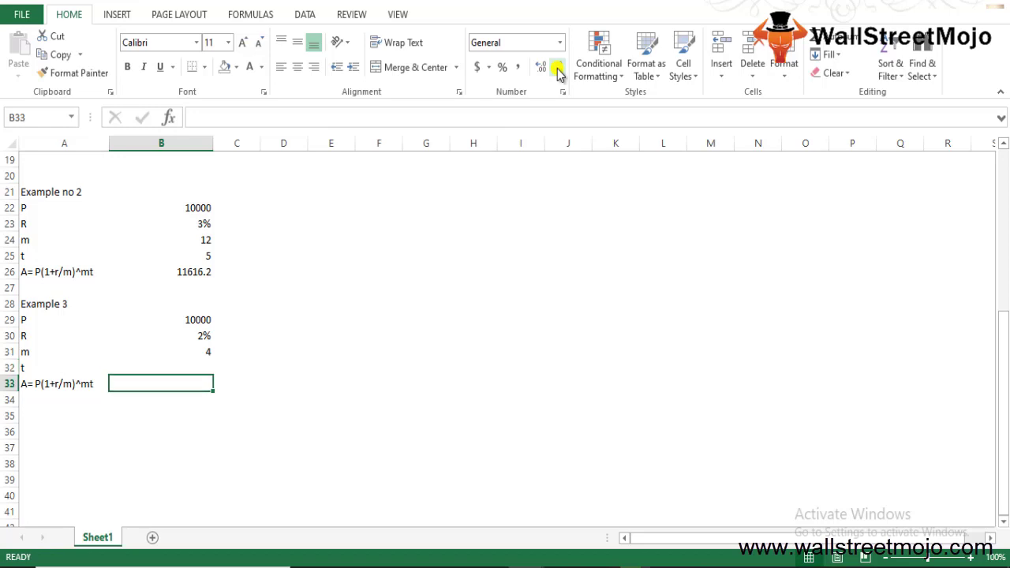
key("Up")
type("2")
key("Return")
type("=")
key("Up")
key("Up")
key("Up")
key("Up")
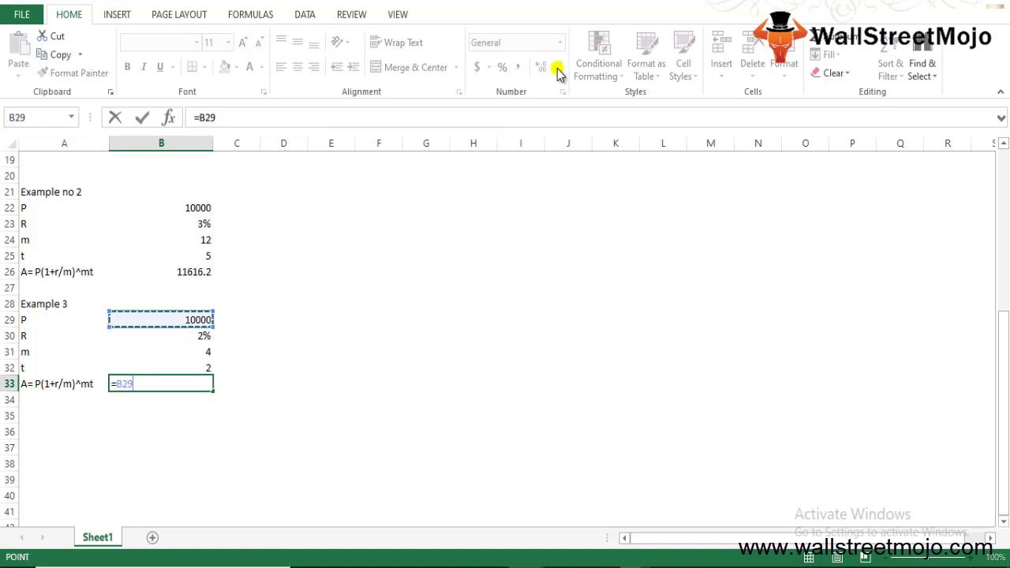
Step: Complete B33 as =B29*(1+B30/(B31))^(B31*B32), returning 10407.07044
type("*(1+")
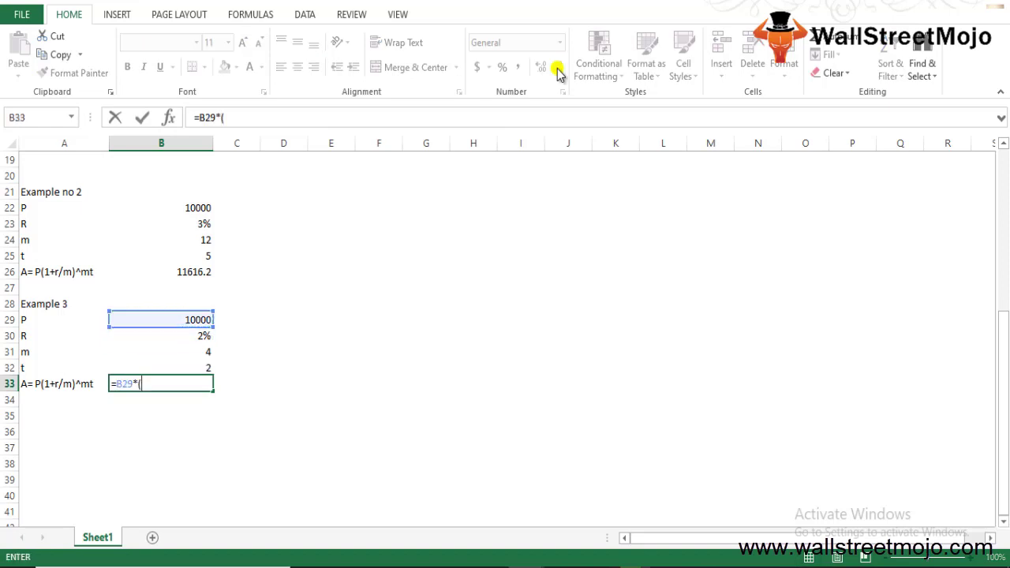
key("Up")
key("Up")
key("Up")
type("/")
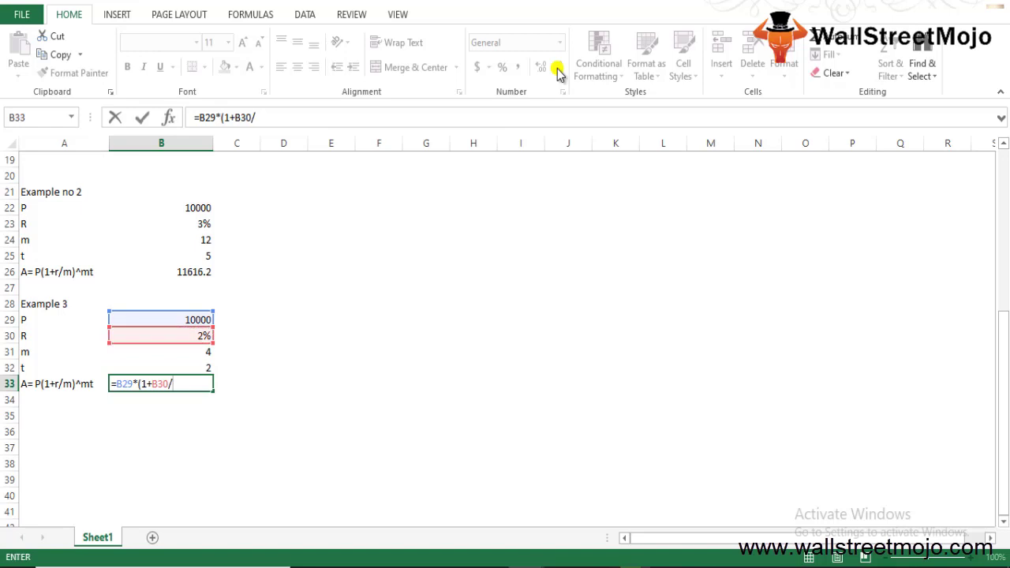
key("Up")
key("Up")
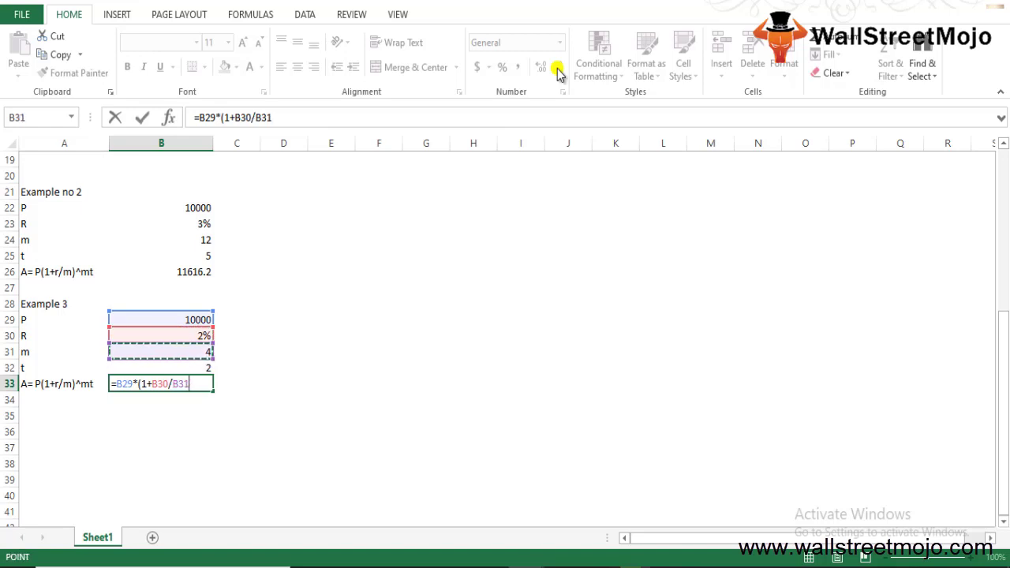
type(")")
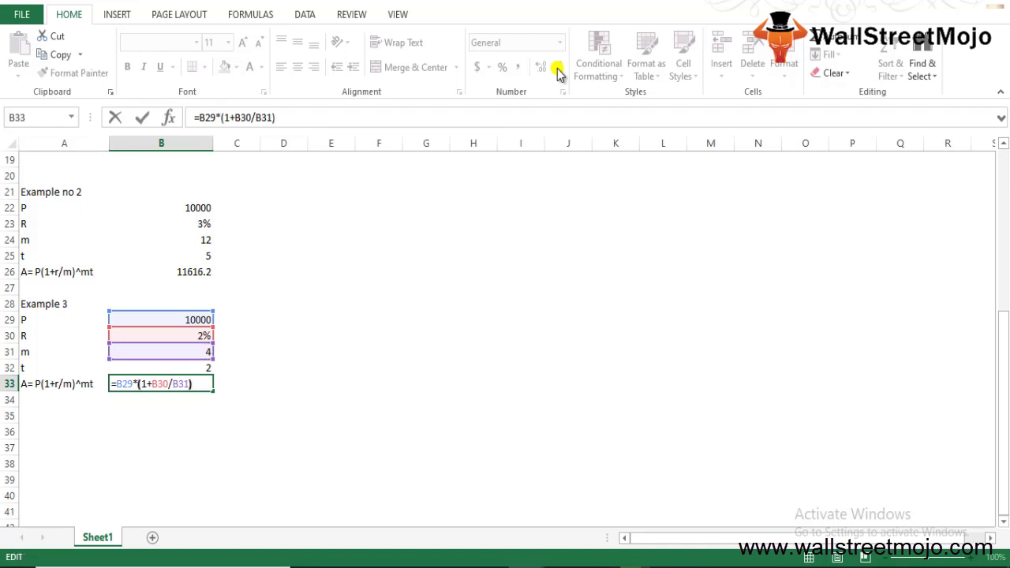
key("Left")
key("Left")
key("Left")
key("Left")
type("(")
key("End")
type(")")
type("^(")
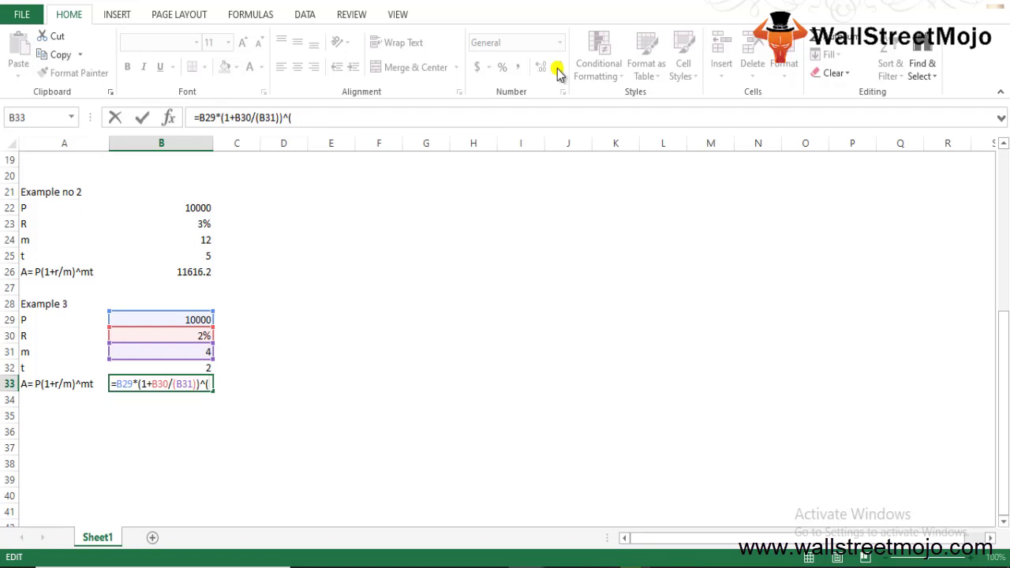
left_click(161, 351)
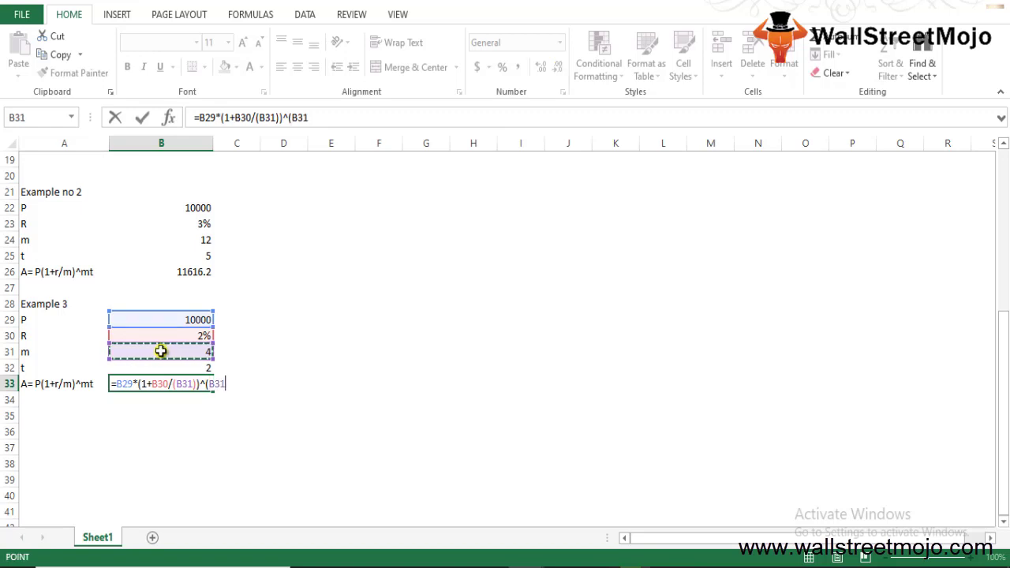
type("*")
left_click(160, 368)
key("Return")
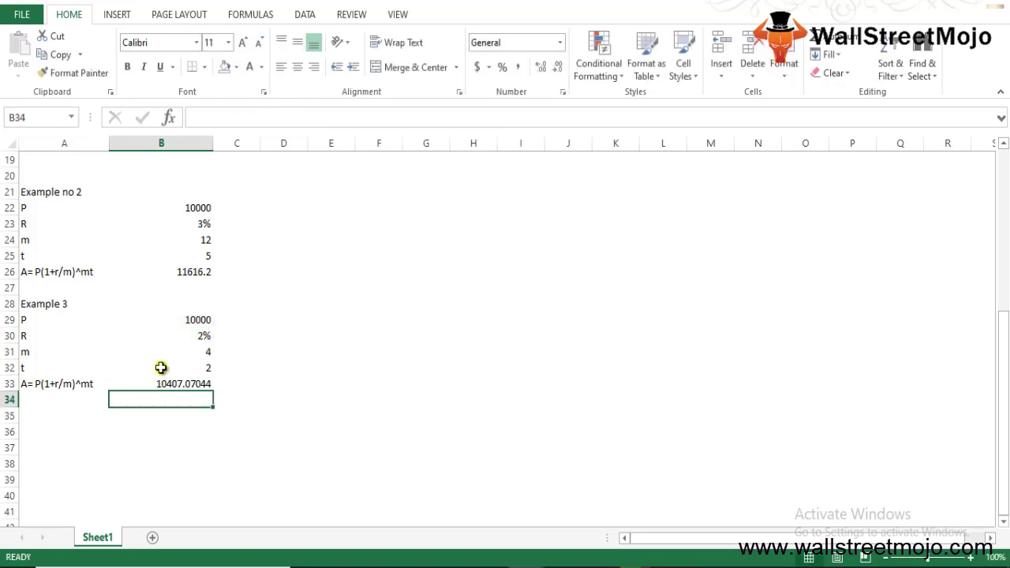
Step: Review the Example 3 cells and formula, ending on the Example 3 heading
key("Up")
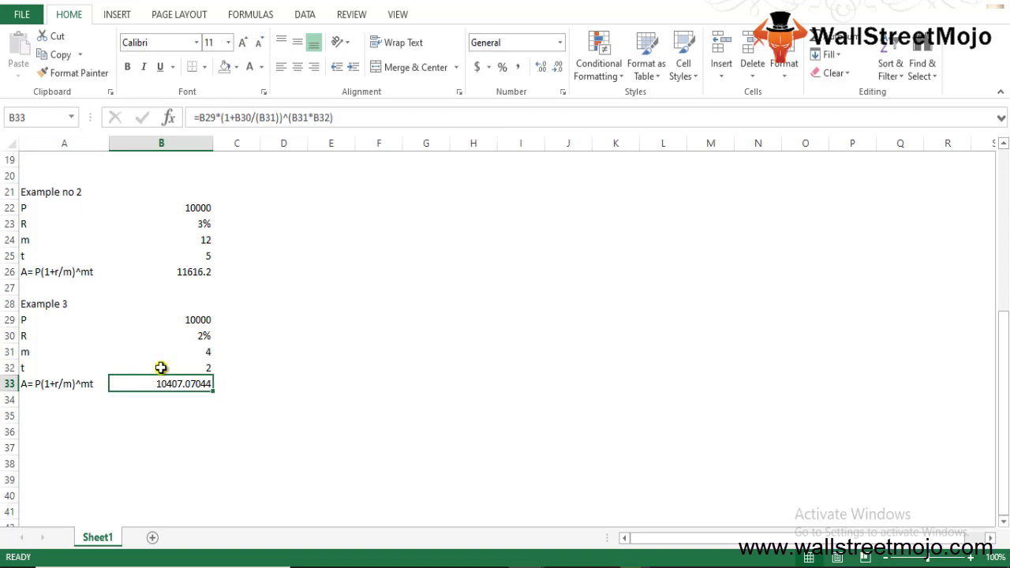
key("Up")
key("Up")
key("Down")
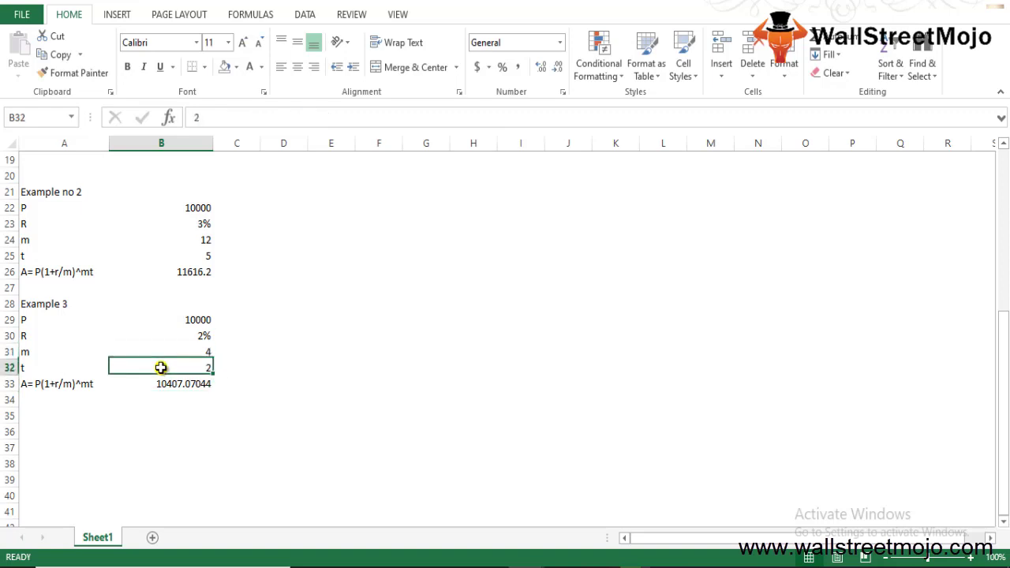
key("Down")
key("Down")
key("Down")
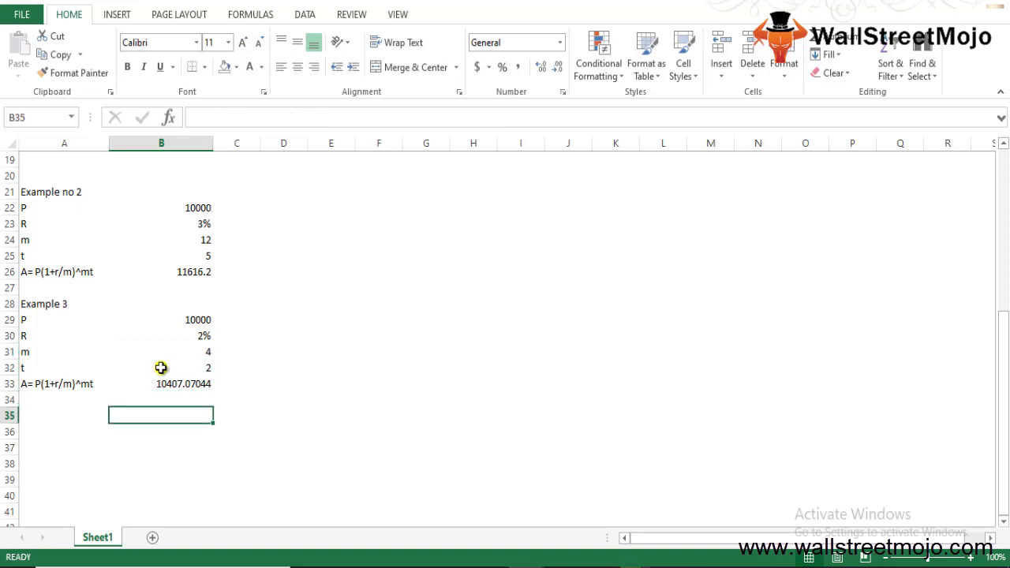
key("Up")
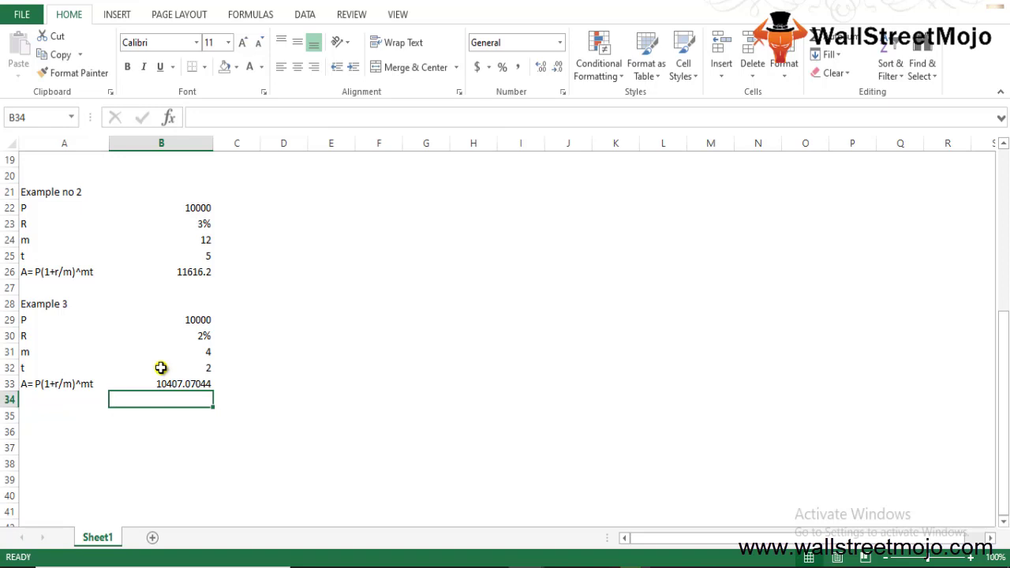
key("Up")
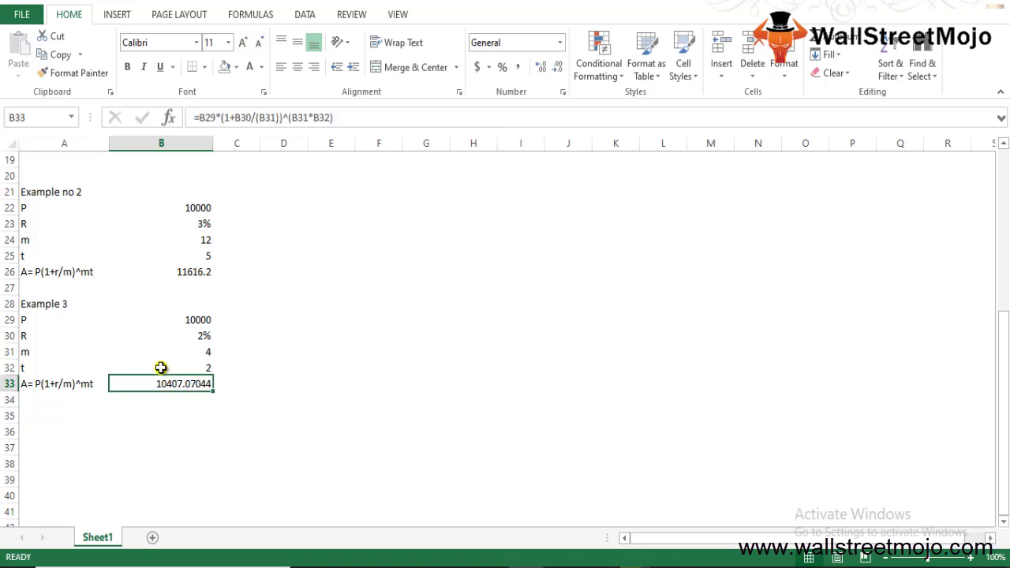
key("Down")
key("Left")
key("Up")
key("Up")
key("Up")
key("Up")
key("Up")
key("Up")
key("Up")
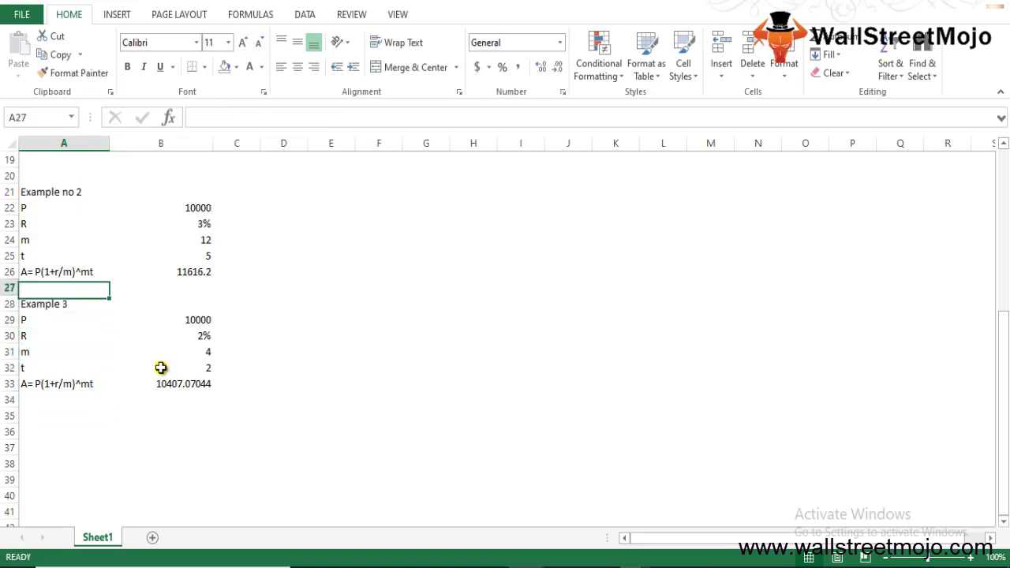
Step: Paste a copy of the Example 3 heading into A35 and retype it as 'Example 4'
key("Down")
key("ctrl+c")
key("Down")
key("Down")
key("Down")
key("Down")
key("Down")
key("Down")
key("Down")
key("ctrl+v")
key("Down")
key("Down")
key("Down")
key("Down")
key("Down")
key("Down")
key("Down")
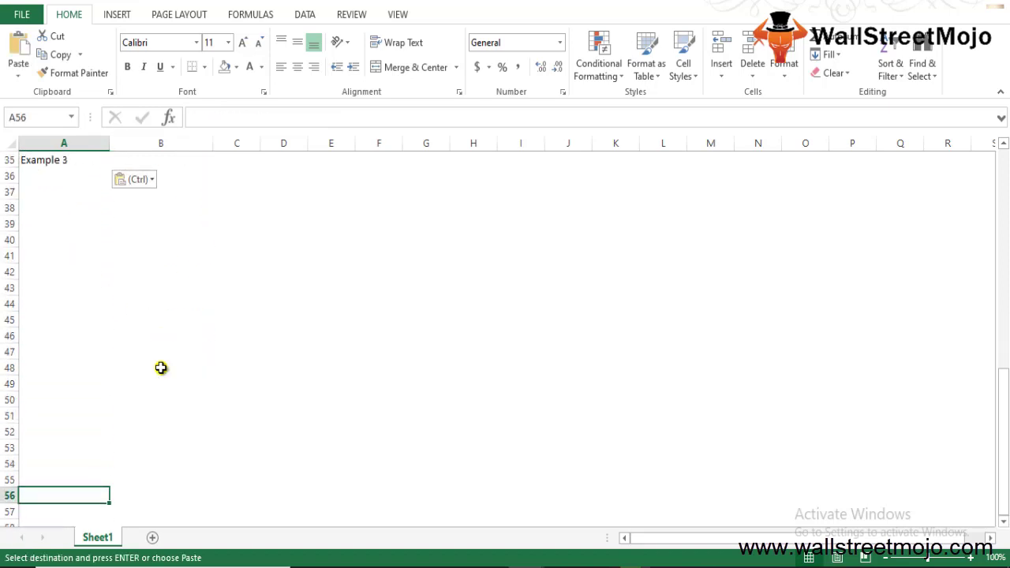
key("Up")
key("Up")
key("Up")
key("Up")
key("Up")
key("Up")
key("Up")
key("Up")
key("Up")
key("Up")
key("Up")
key("Up")
key("Up")
key("Up")
key("Up")
key("Up")
key("Up")
key("Up")
key("Up")
key("Up")
type("Example 4")
key("Return")
key("Right")
key("Down")
key("Left")
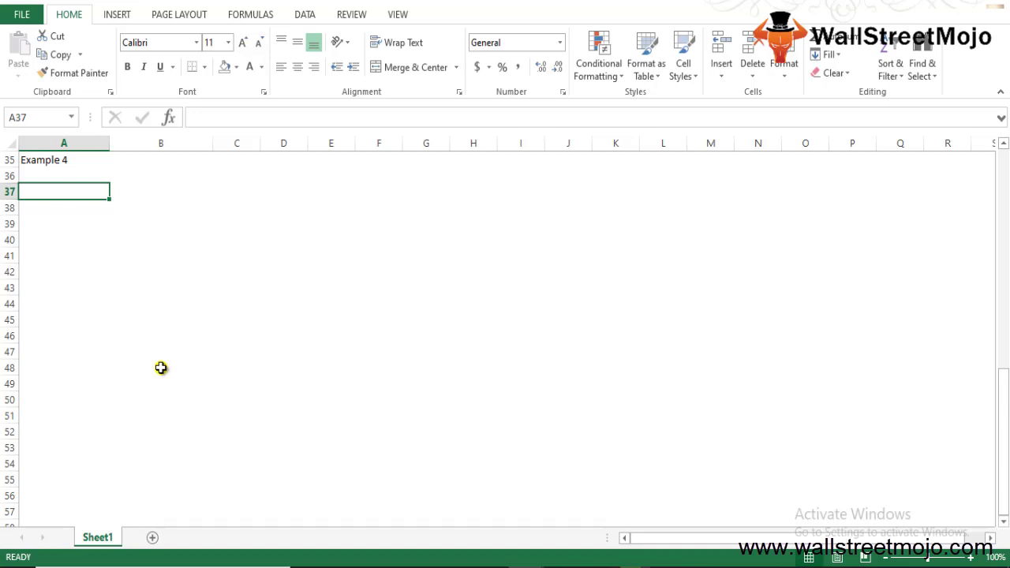
Step: Copy the five Example 3 labels: P, R, m, t and the formula note
key("Up")
key("Up")
key("Up")
key("Up")
key("Up")
key("Up")
key("Up")
key("Up")
key("Up")
key("Up")
key("Up")
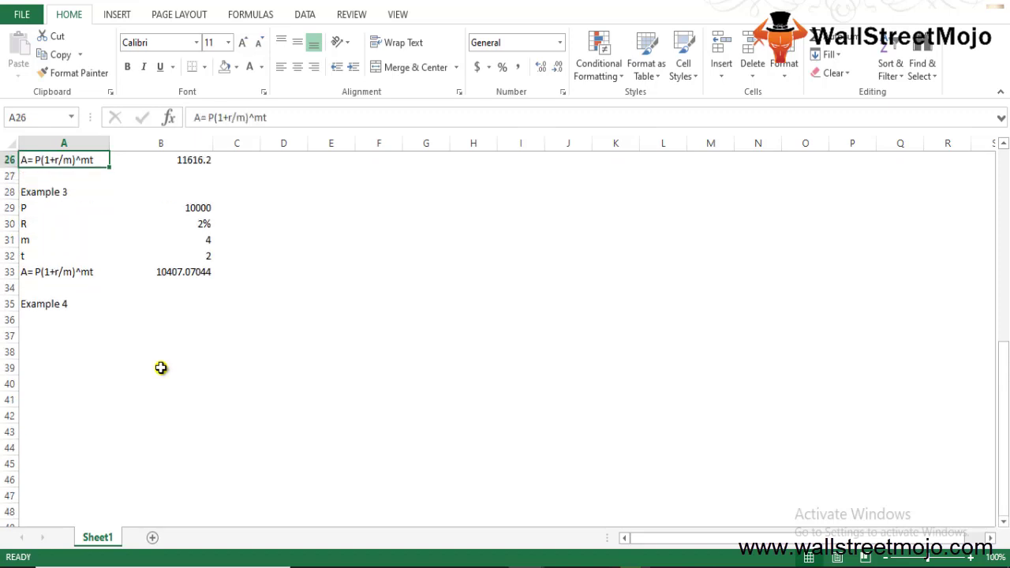
key("Down")
key("Down")
key("Down")
key("Down")
key("Up")
key("shift+Down")
key("shift+Down")
key("shift+Down")
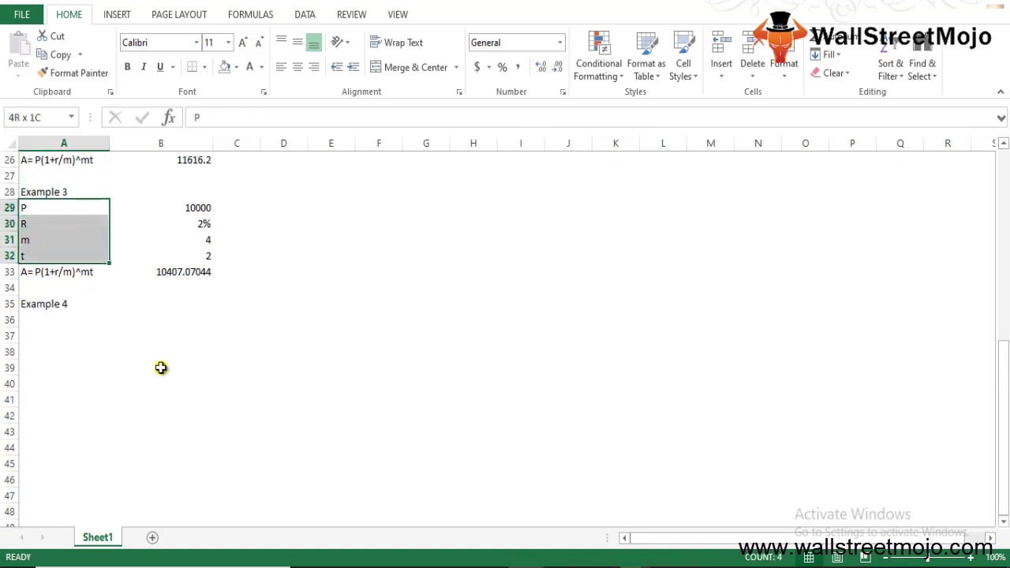
key("shift+Down")
key("ctrl+c")
key("Down")
key("Down")
key("Down")
Step: Paste the labels into A37 under Example 4 and re-enter the A= P(1+r/m)^mt note
key("Down")
key("Down")
key("Down")
key("Down")
key("Down")
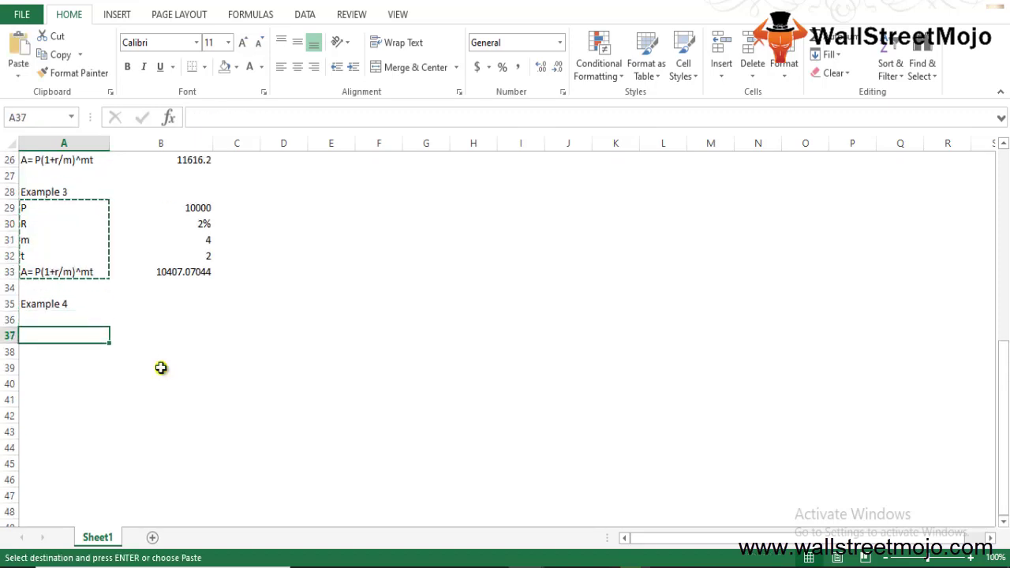
key("ctrl+v")
key("Up")
key("Down")
key("Right")
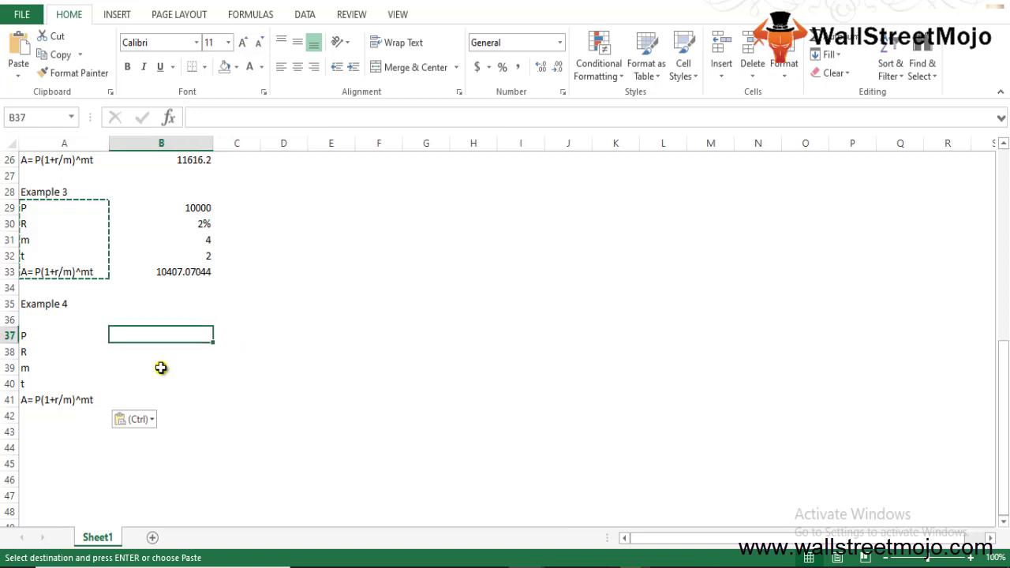
key("Left")
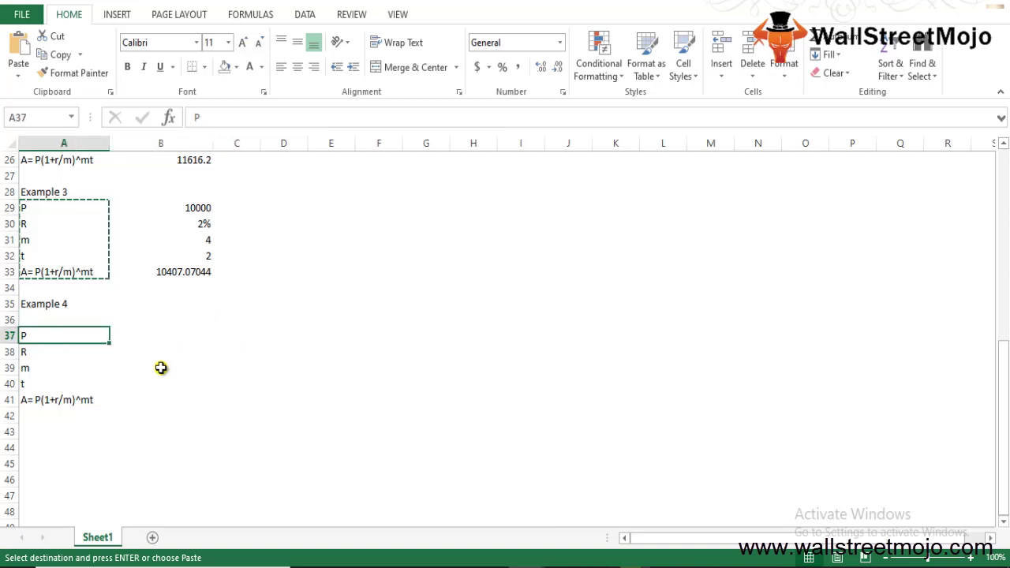
type("A= P(1+r/m)^mt")
key("Return")
key("Up")
Step: Relabel A37 as A and enter the amount 1600 beside it
key("F2")
key("BackSpace")
key("BackSpace")
key("BackSpace")
key("BackSpace")
key("BackSpace")
key("BackSpace")
key("BackSpace")
key("BackSpace")
key("BackSpace")
key("BackSpace")
key("BackSpace")
key("BackSpace")
key("BackSpace")
key("Right")
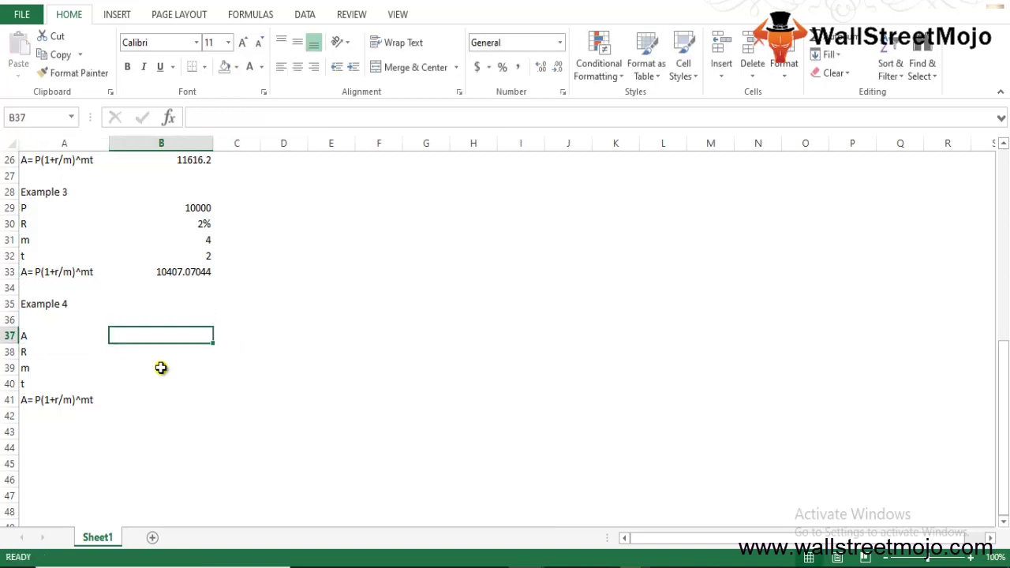
type("1600")
key("Return")
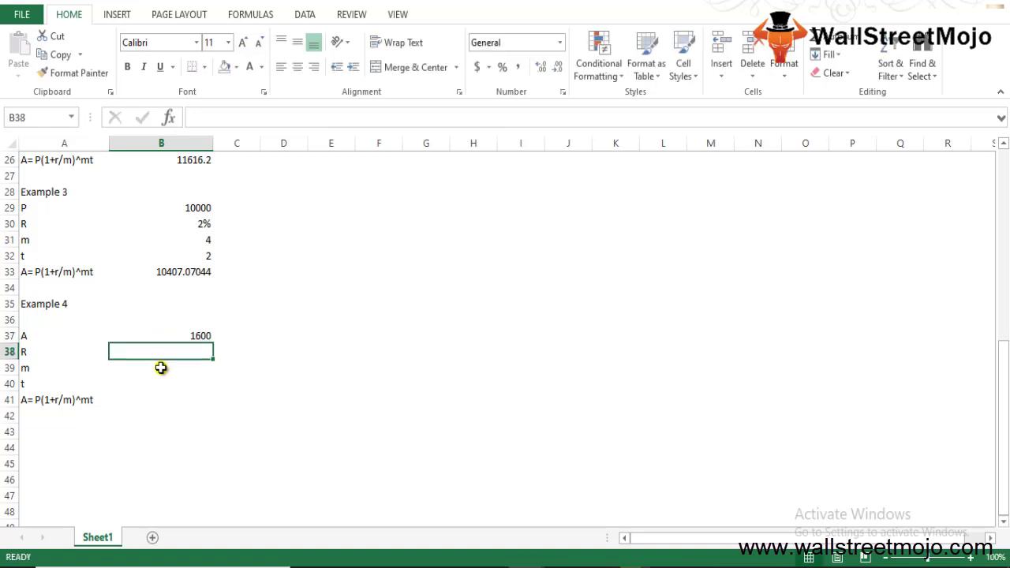
Step: Insert a new row labelled P with the principal 1000 in B38
key("Left")
key("Down")
key("Up")
key("shift+space")
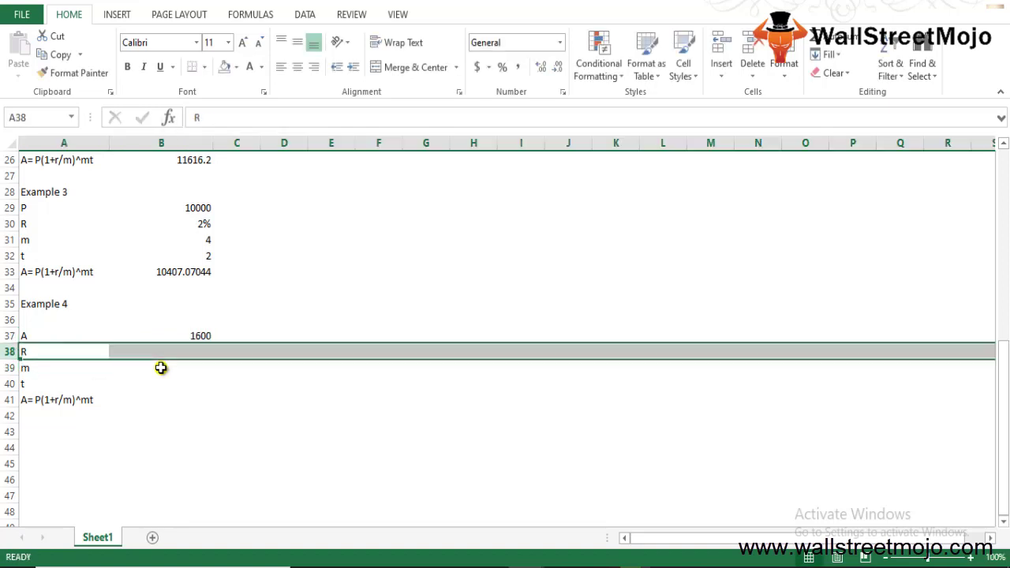
key("ctrl+shift+plus")
type("P")
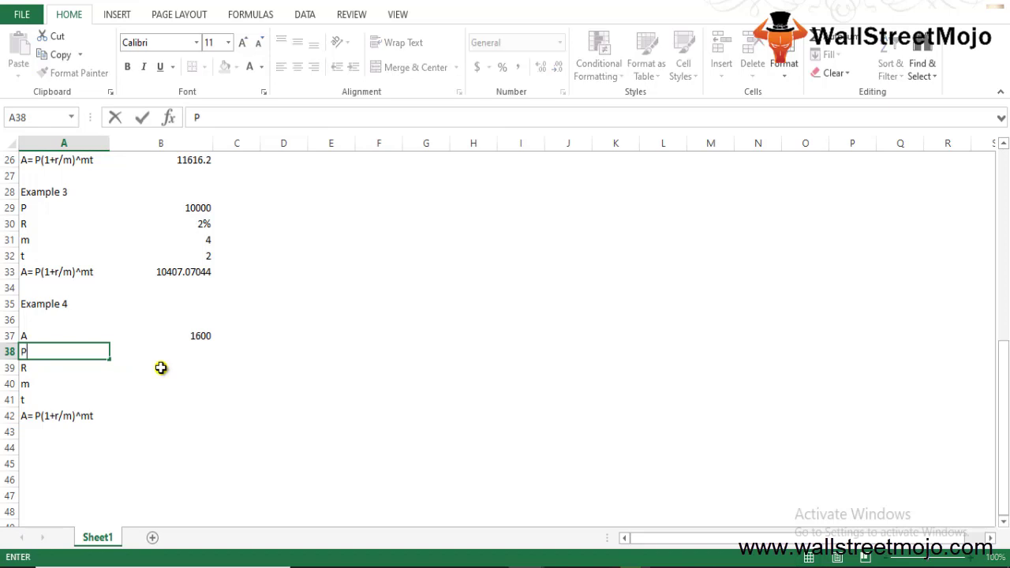
key("Return")
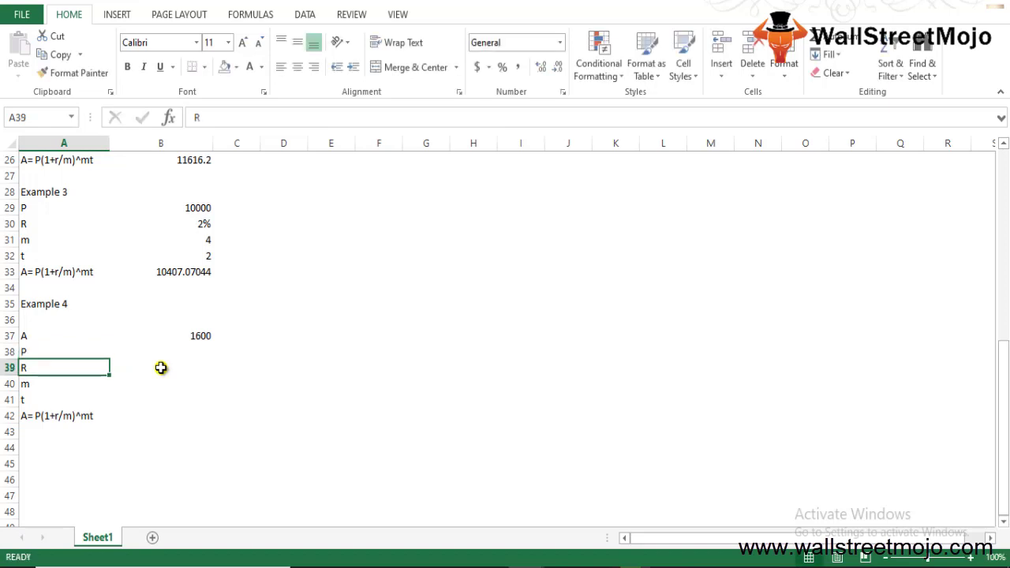
left_click(185, 349)
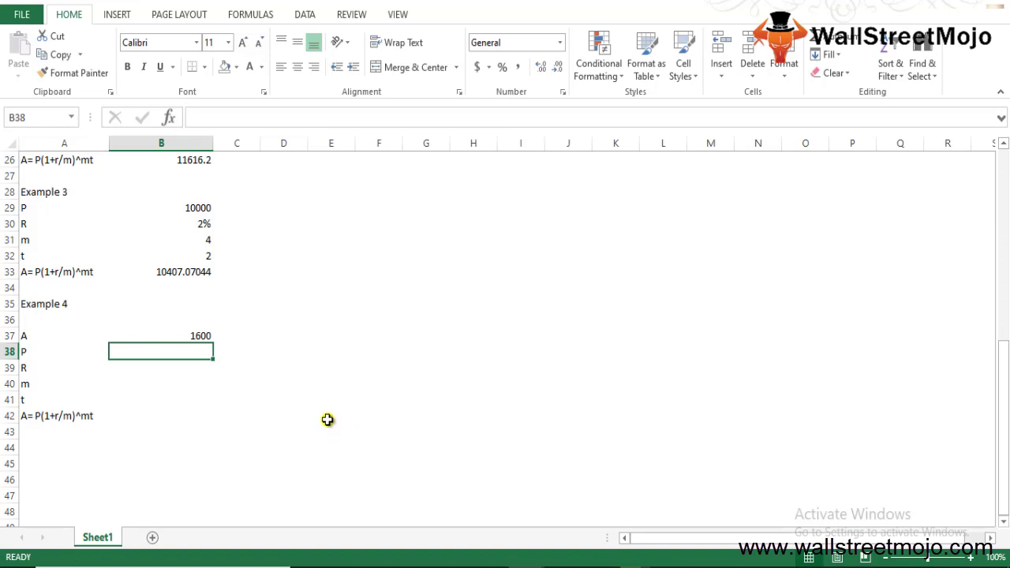
type("1000")
key("Return")
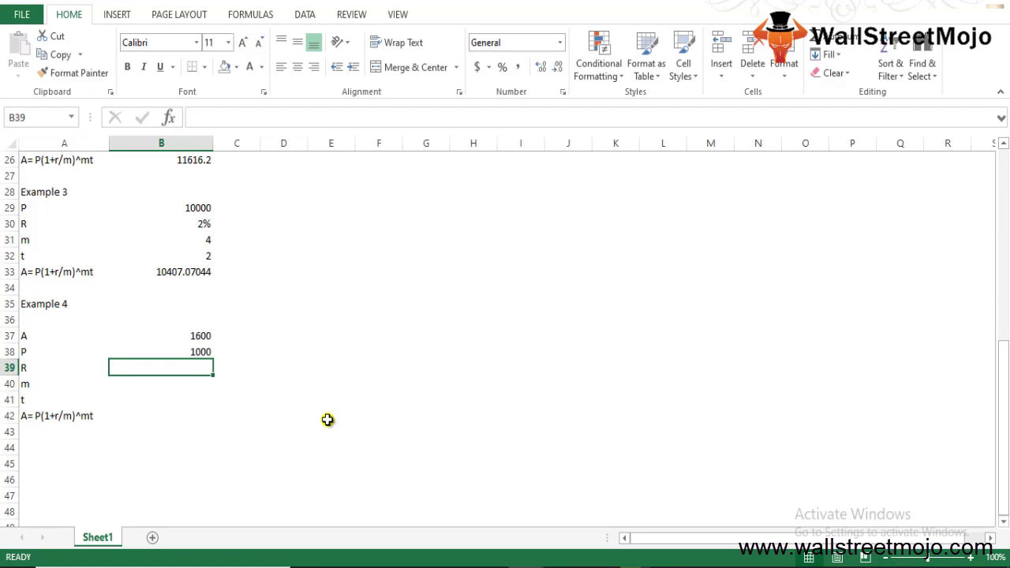
Step: Enter 'To be calculated' for R, 1 for m and 10 for t
key("Left")
key("Right")
type("To be calc")
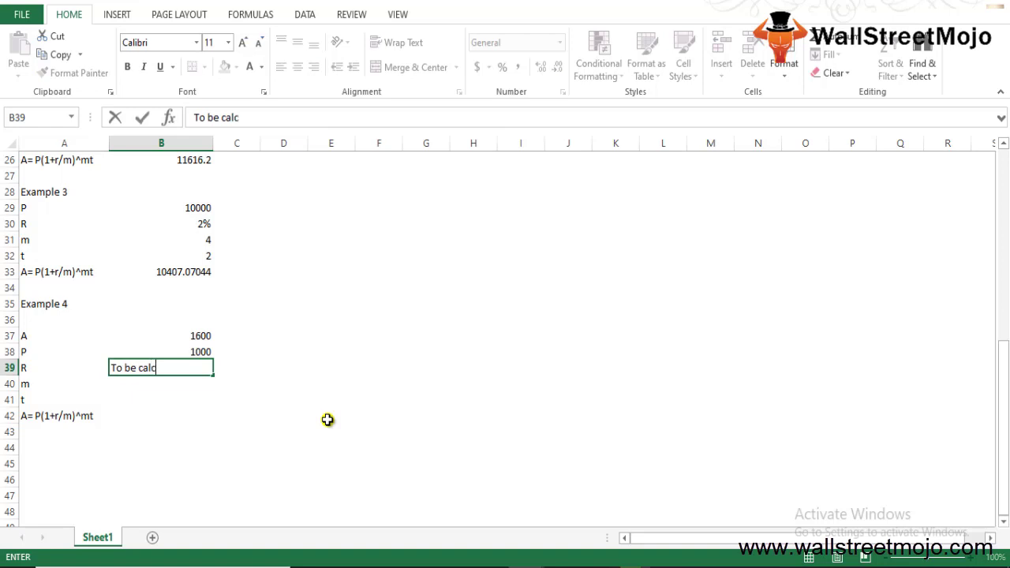
type("ulated")
key("Return")
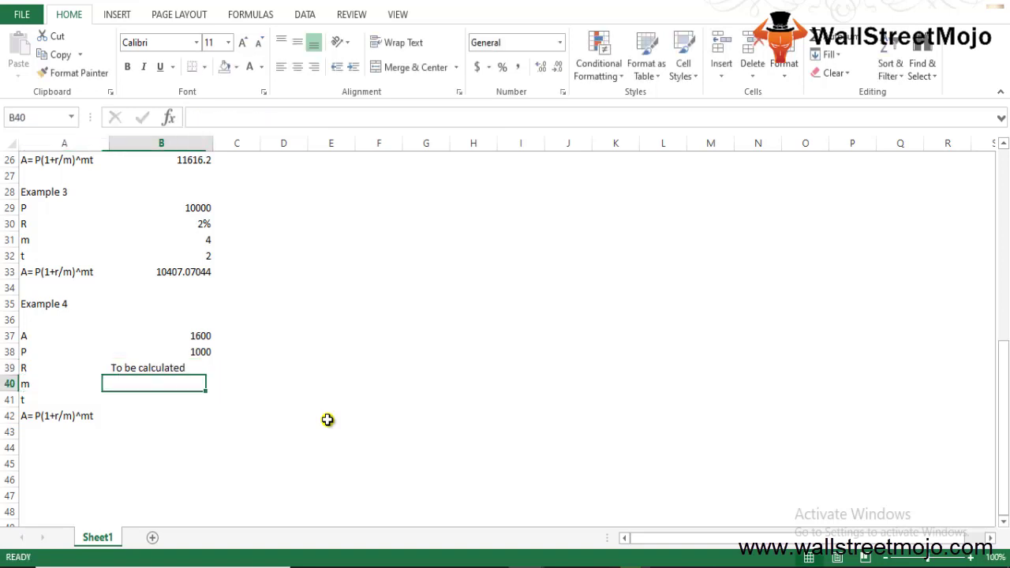
type("1")
key("Return")
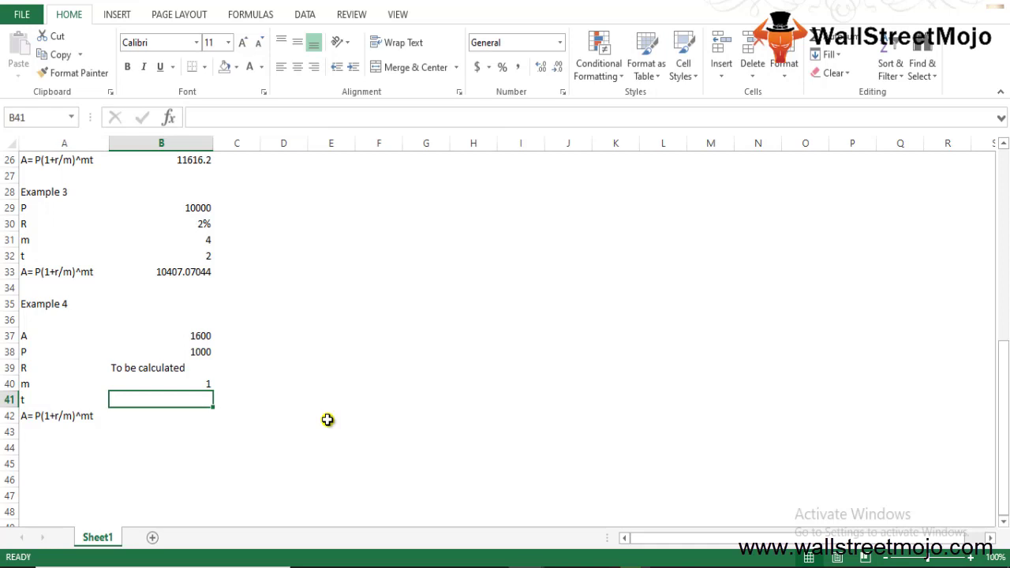
type("10")
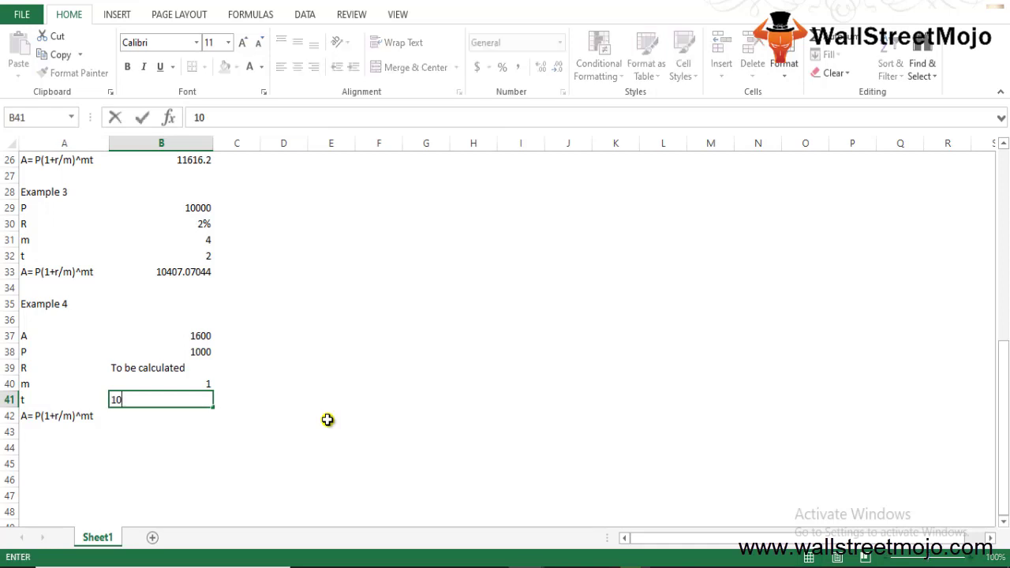
key("Return")
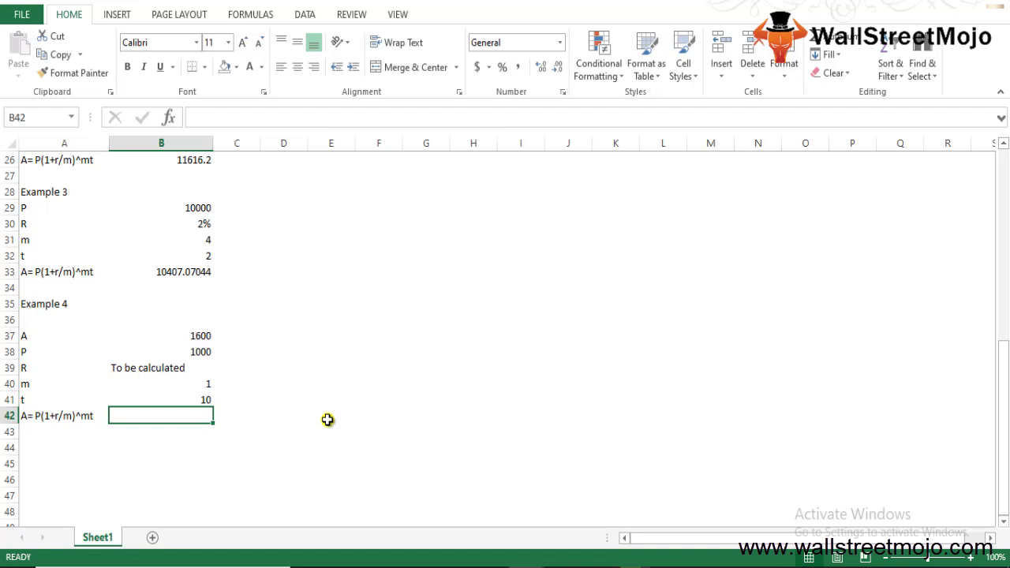
Step: Replace the old formula label in A42 with the label R
type("(")
key("Up")
key("Up")
key("Up")
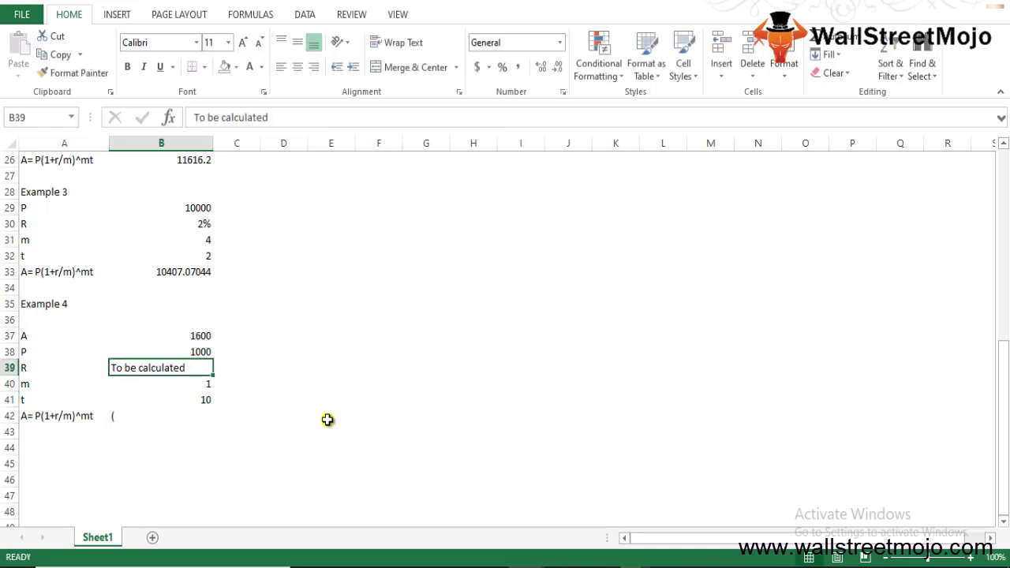
key("Up")
key("Up")
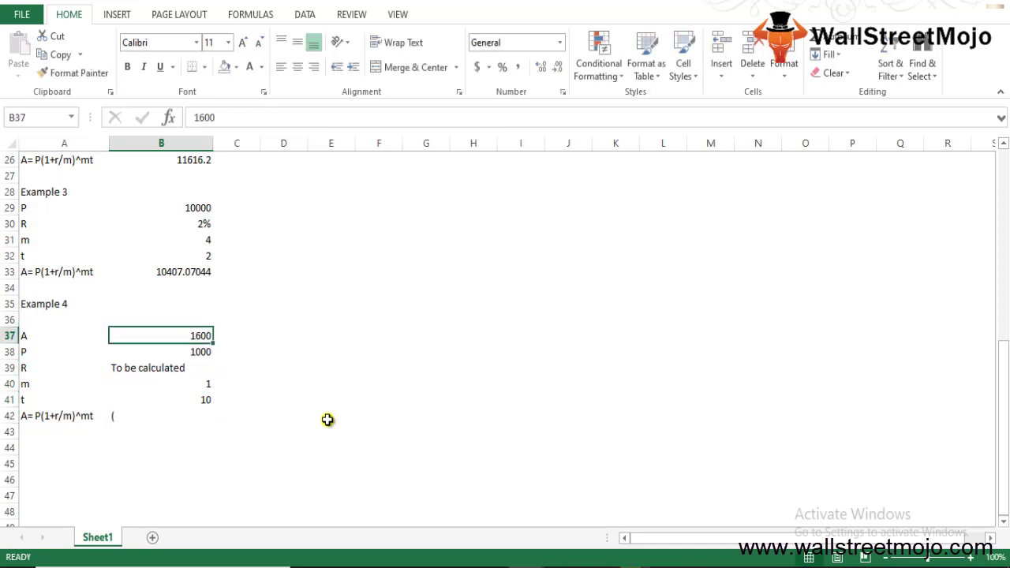
key("Down")
key("Down")
key("Down")
key("Down")
key("Down")
key("Down")
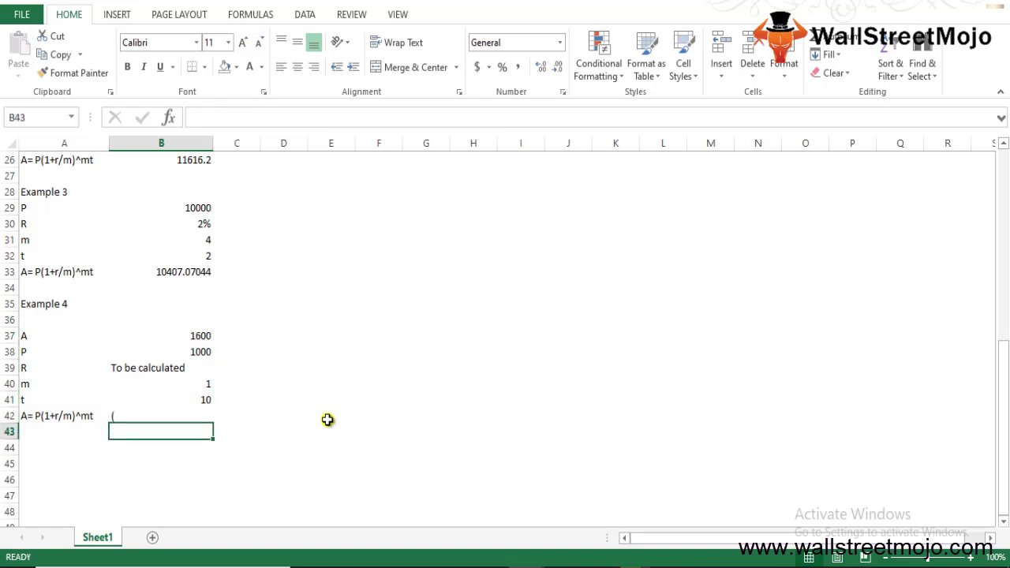
key("Up")
key("Left")
key("Delete")
type("R")
key("Tab")
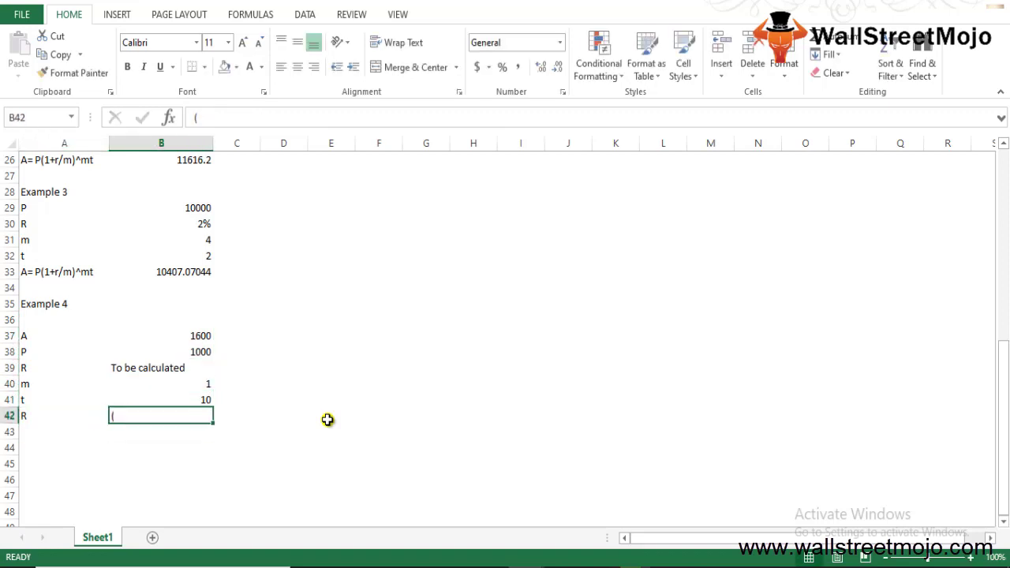
Step: Begin the B42 rate formula as =((B37/B38)^
type("(")
key("BackSpace")
type("=")
key("Up")
key("Up")
key("Up")
key("Up")
key("Up")
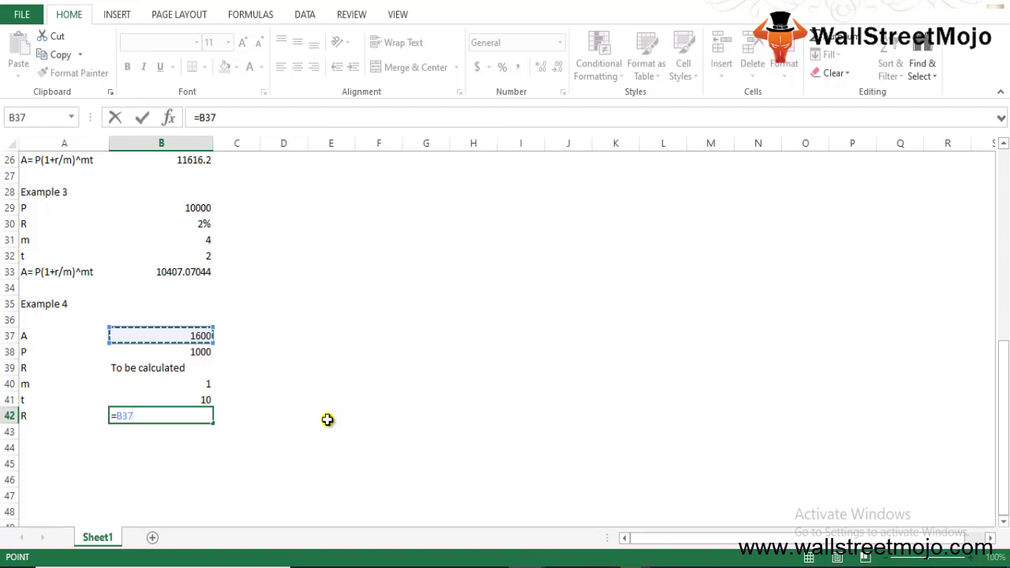
type("/")
key("Up")
key("Up")
key("Up")
key("Up")
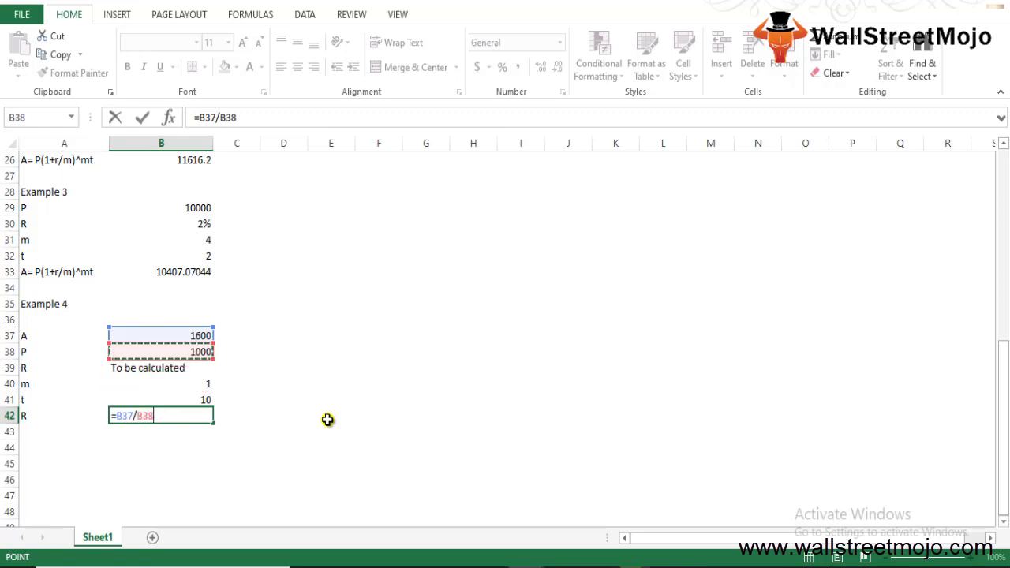
type(")^")
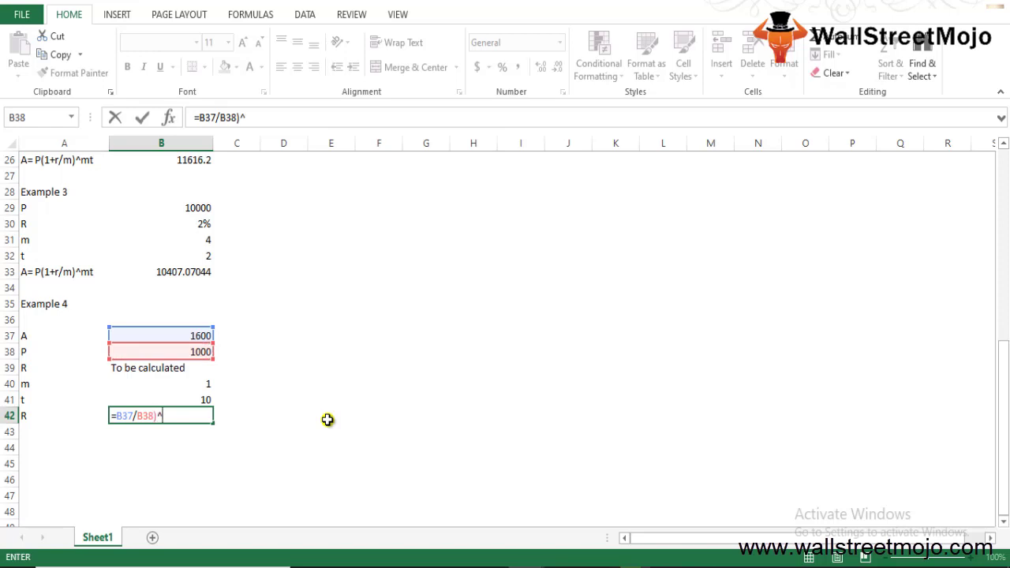
key("F2")
key("Left")
key("Left")
key("Left")
key("Left")
key("Left")
key("Left")
key("Left")
key("Left")
key("Left")
type("((")
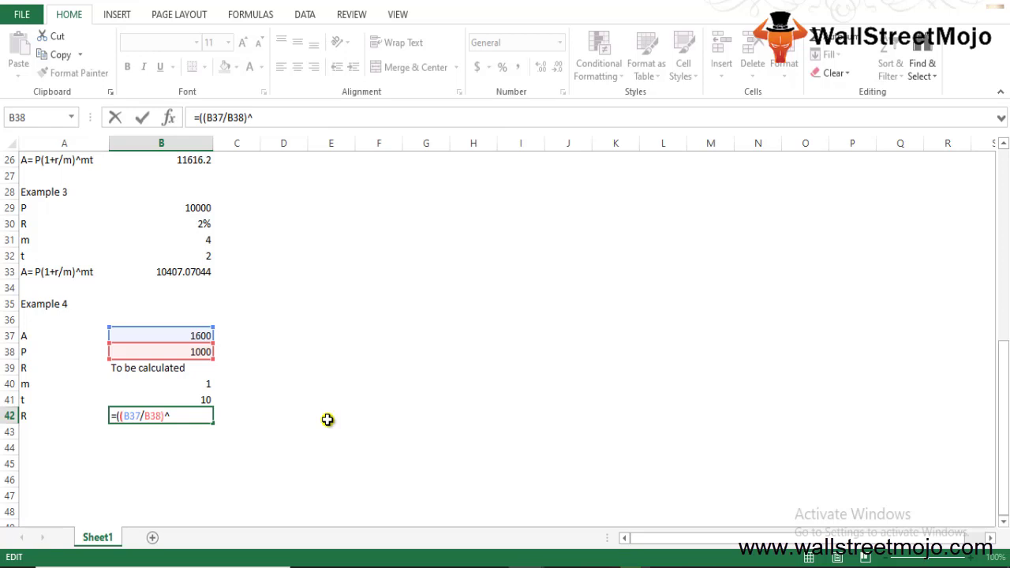
key("Right")
key("Right")
key("Right")
key("Right")
key("Right")
key("Right")
key("Right")
Step: Finish the formula with exponent (B40/B41) and -1, so B42 returns 0.048122389
left_click(181, 385)
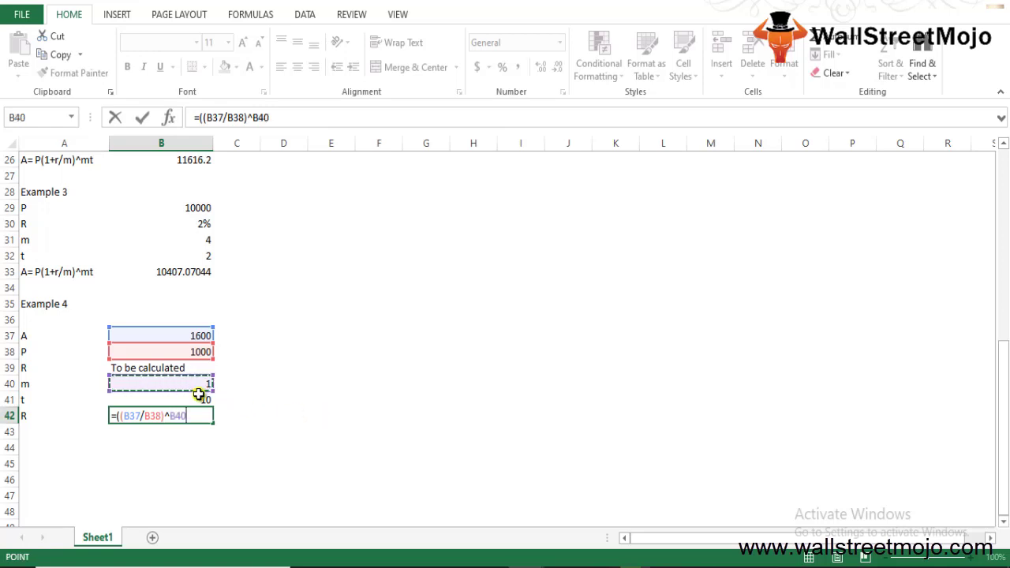
type("/")
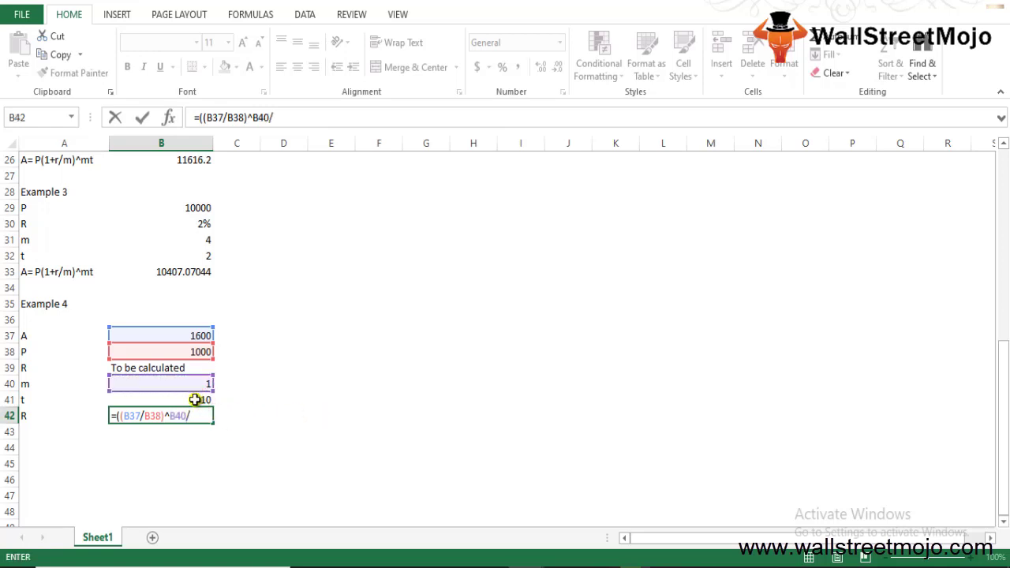
left_click(195, 400)
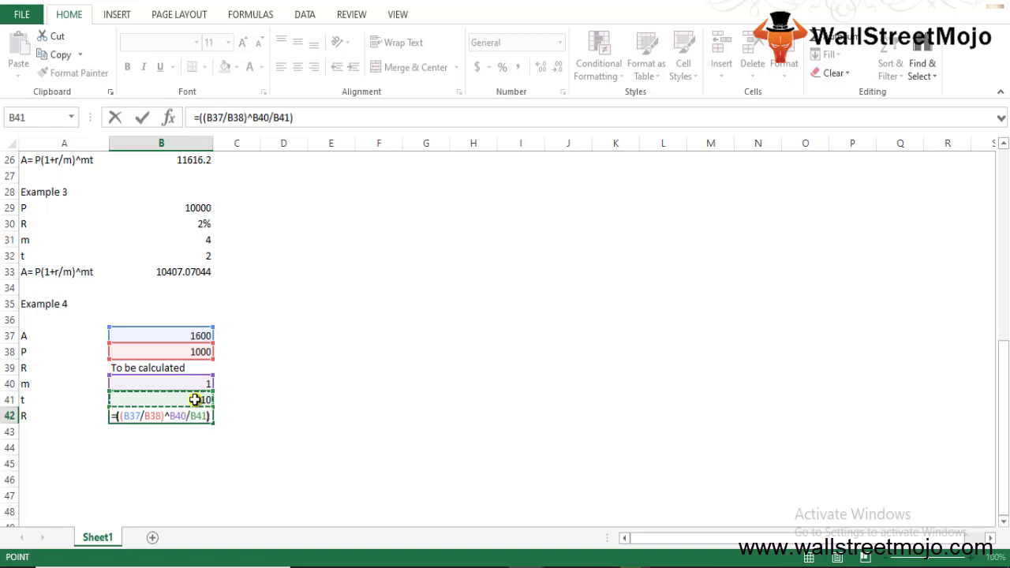
type(")")
left_click(168, 416)
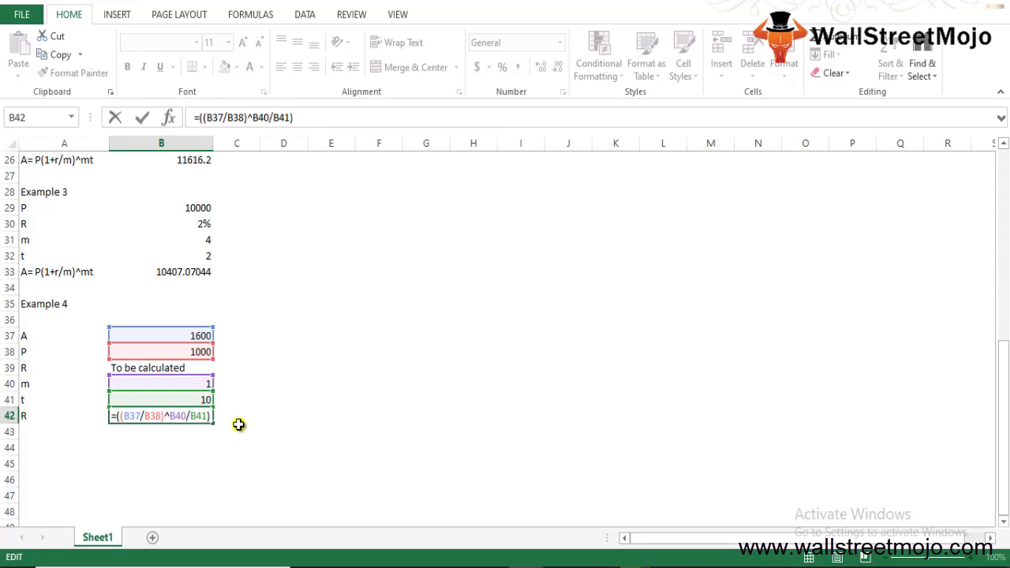
type("(")
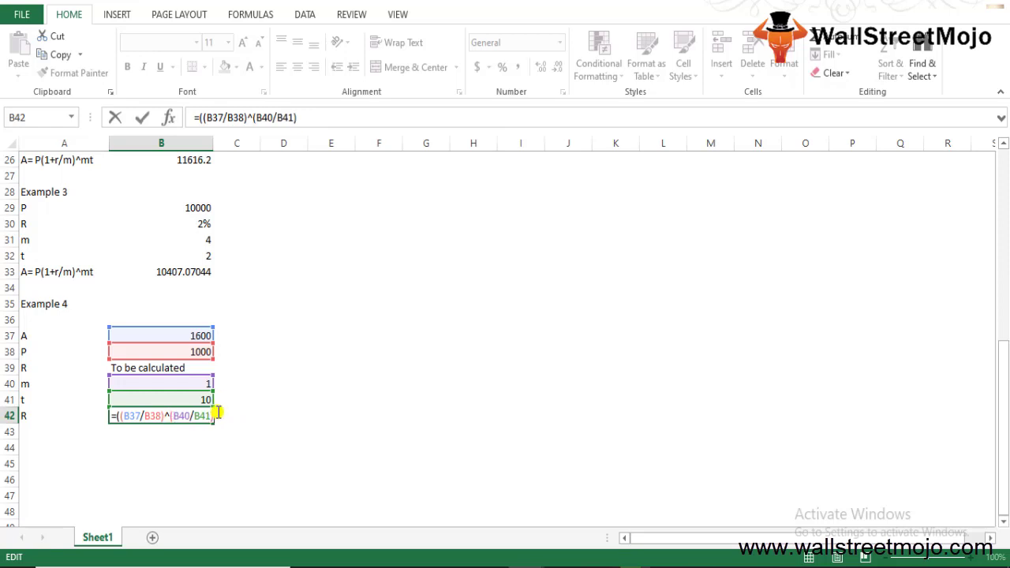
type(")-1")
key("Return")
key("Up")
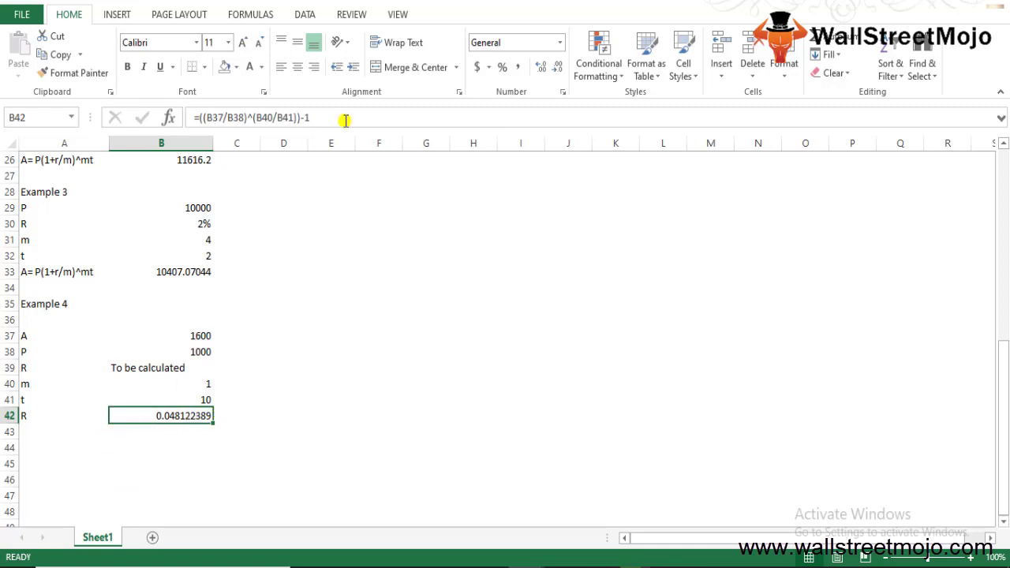
Step: Format B42 as a percentage with two decimals, showing 4.81%
left_click(502, 67)
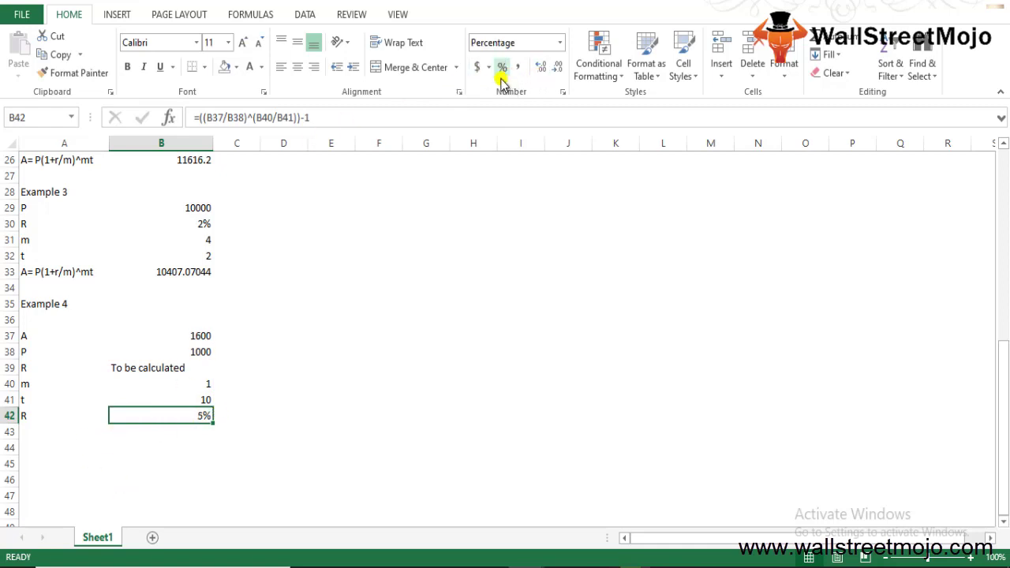
left_click(541, 69)
left_click(541, 71)
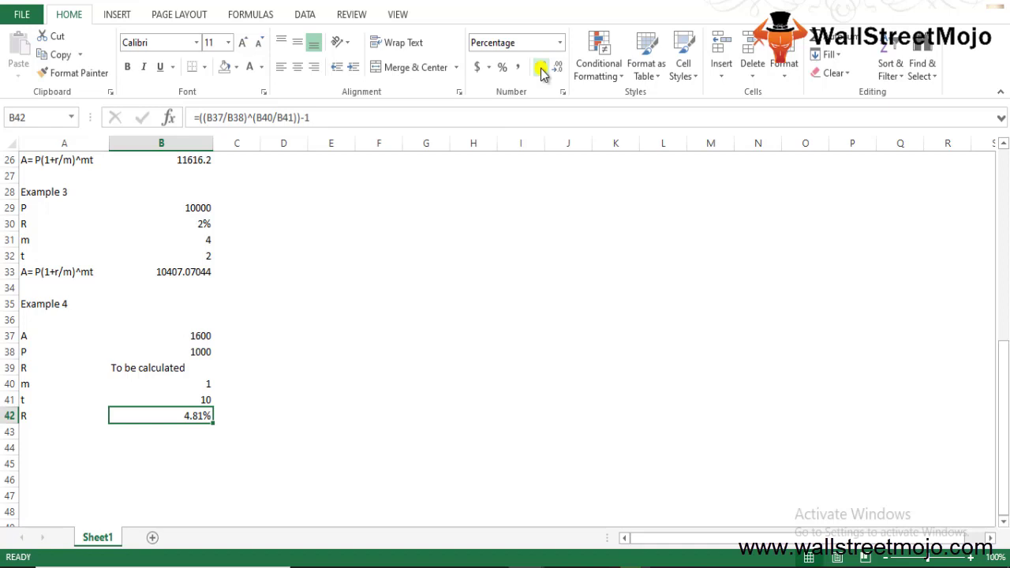
key("Return")
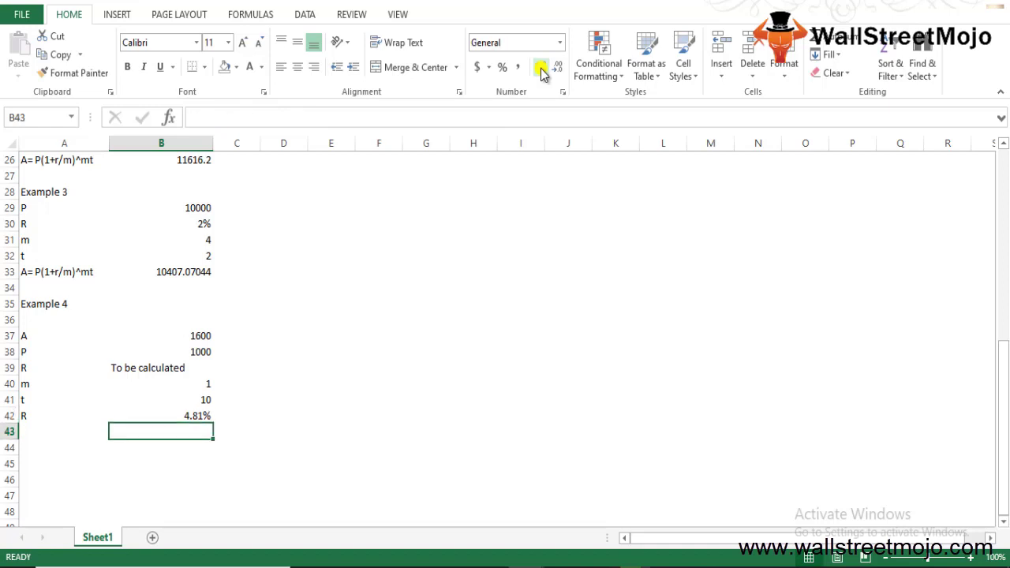
key("Up")
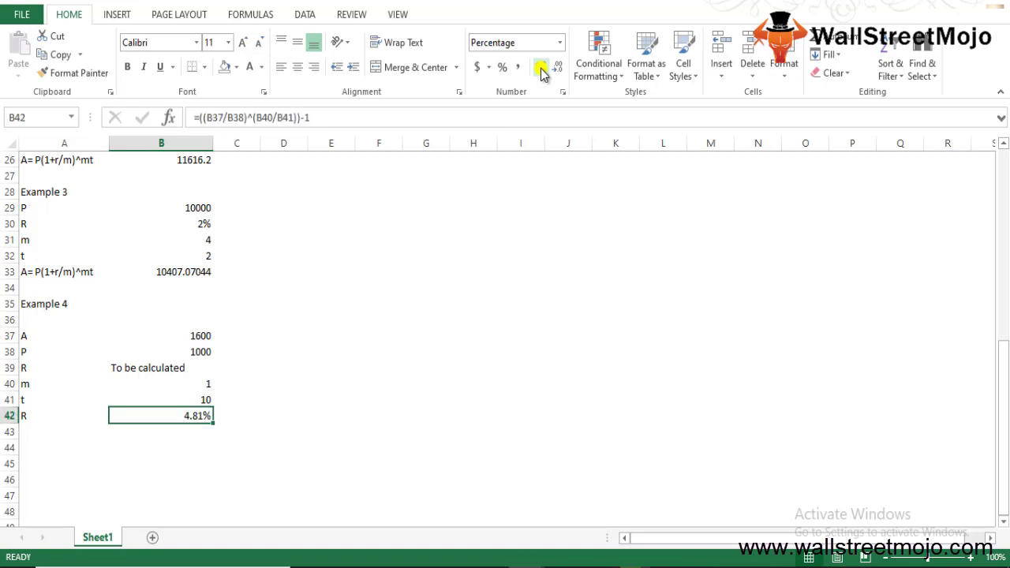
Step: Move down through the empty rows and select cell A44 below Example 4
key("Down")
key("Down")
key("Down")
key("Down")
key("Down")
key("Down")
key("Down")
key("Down")
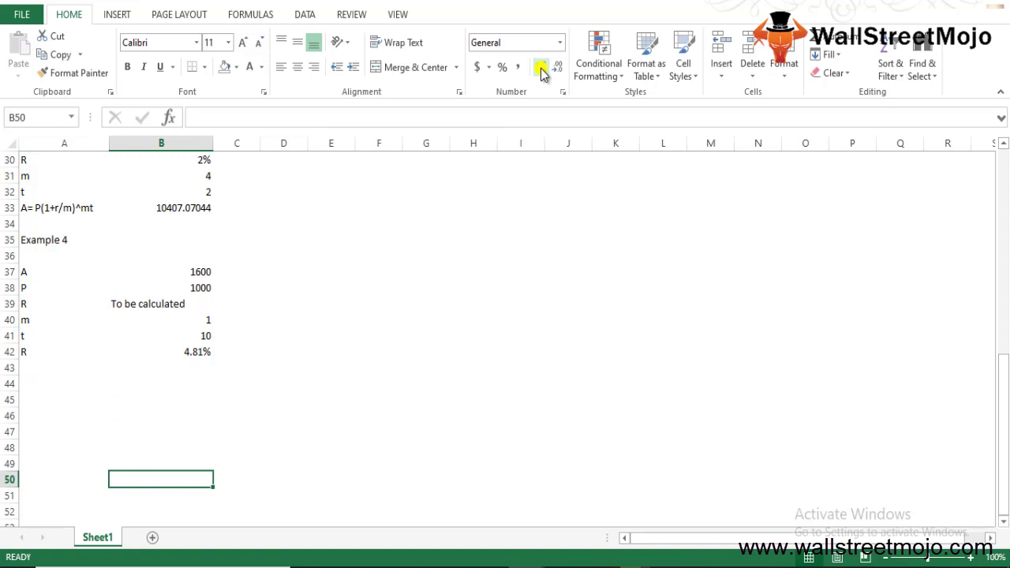
key("Down")
key("Down")
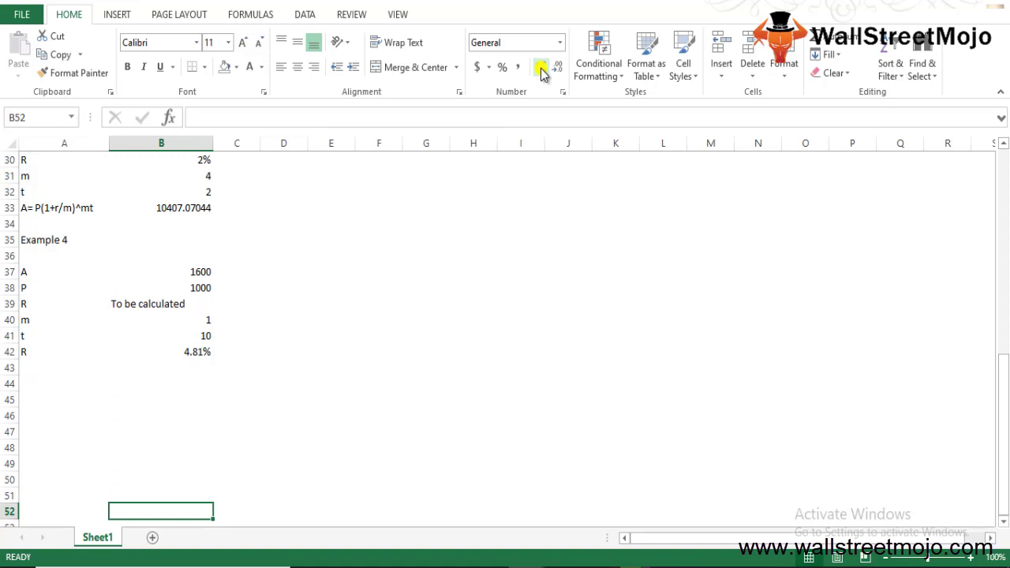
key("Left")
key("Down")
key("Down")
key("Down")
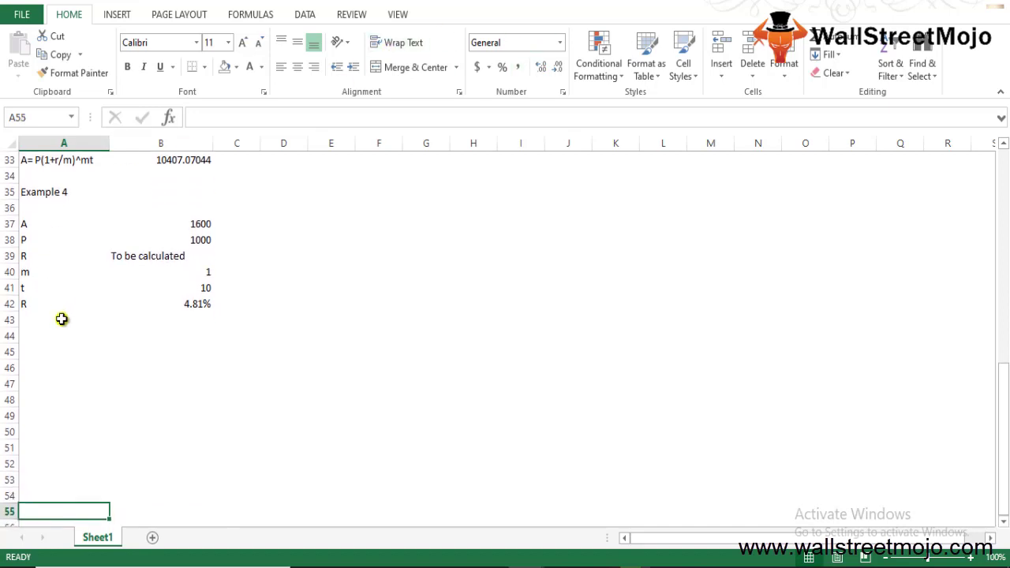
left_click(69, 334)
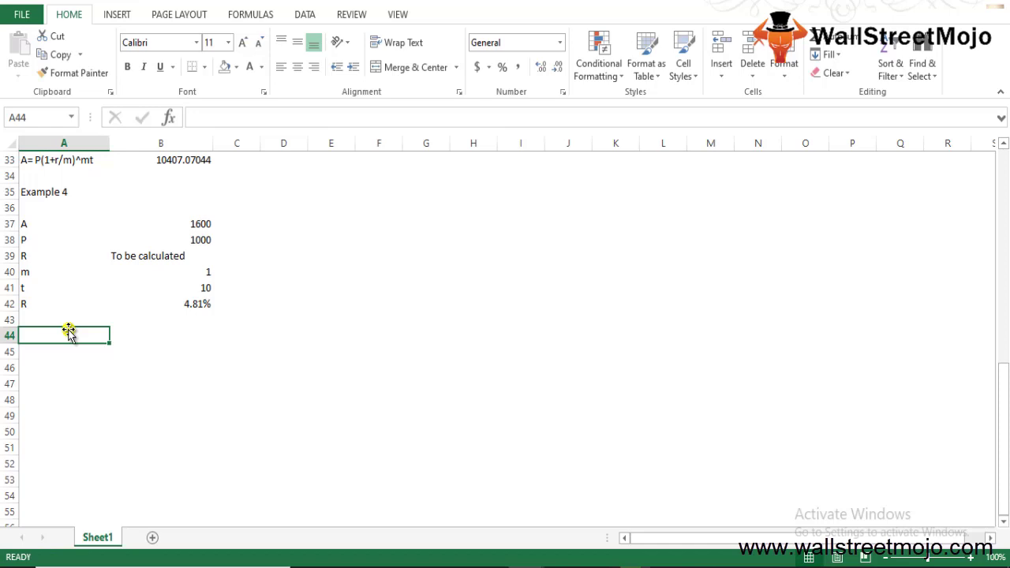
Step: Enter the note Daily>Monthly>Quaterly>Half Yearly>Yearly in A45
key("Down")
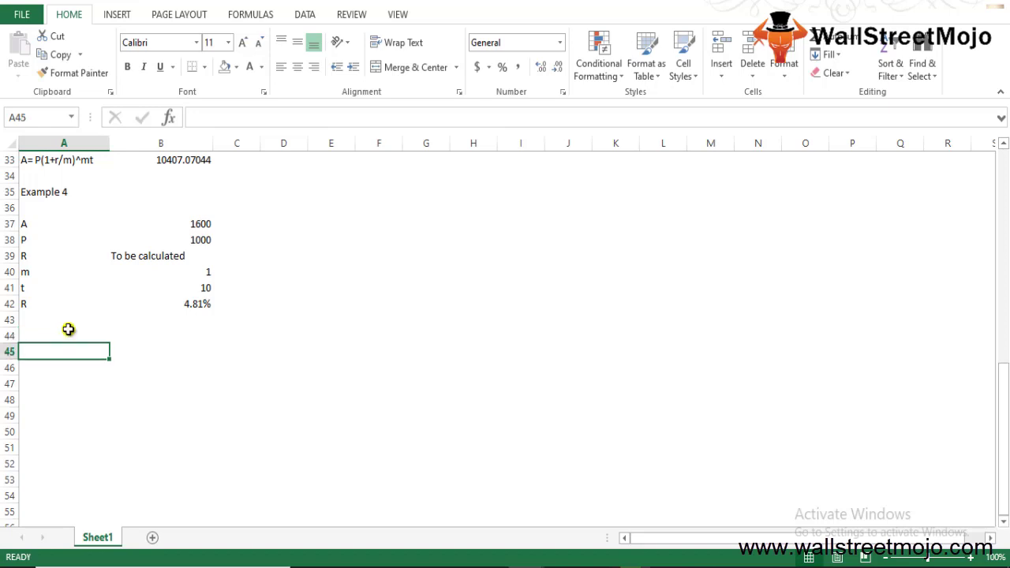
type("Dal")
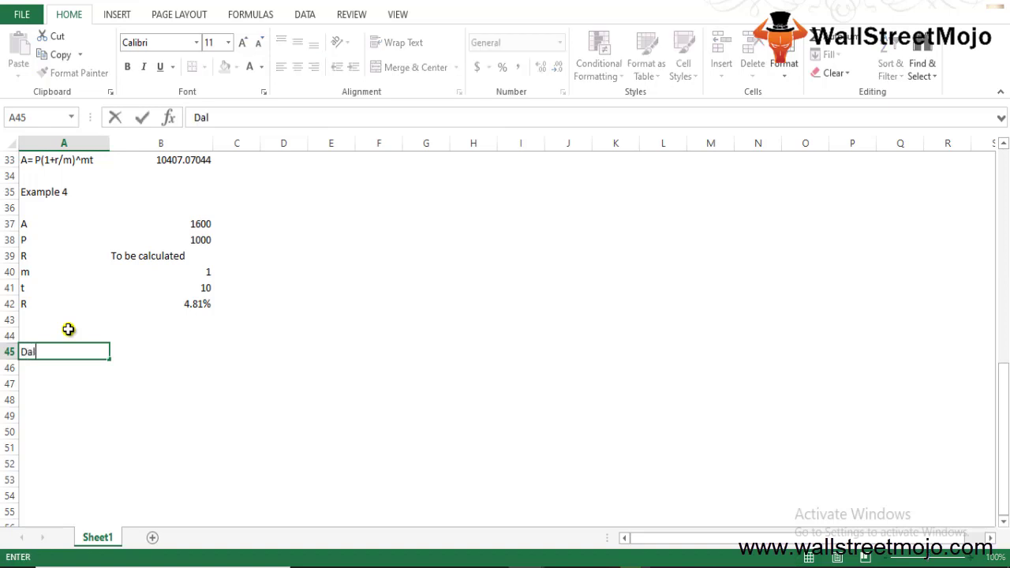
key("BackSpace")
type("ily>Monthly")
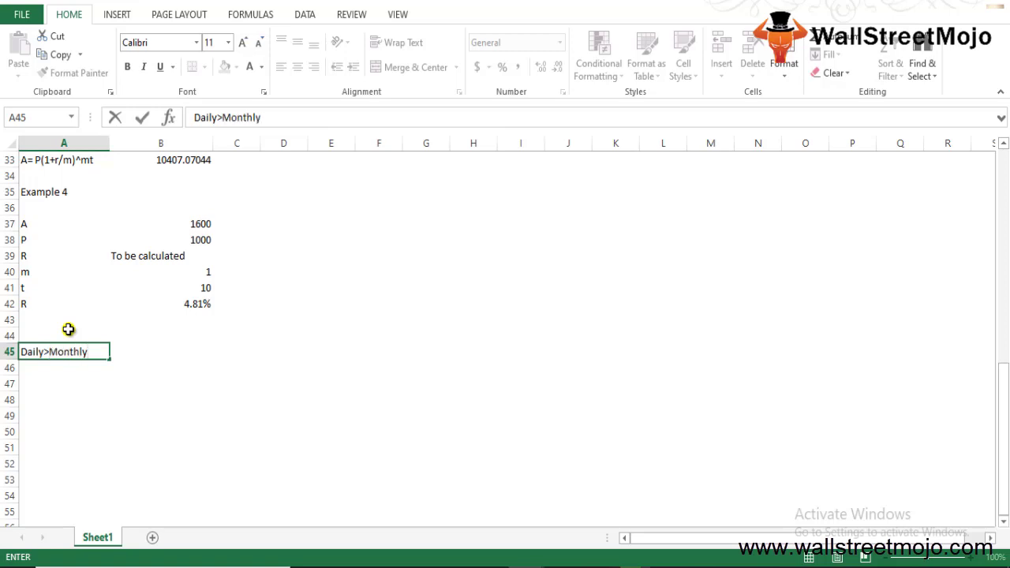
type(">Quaterly>")
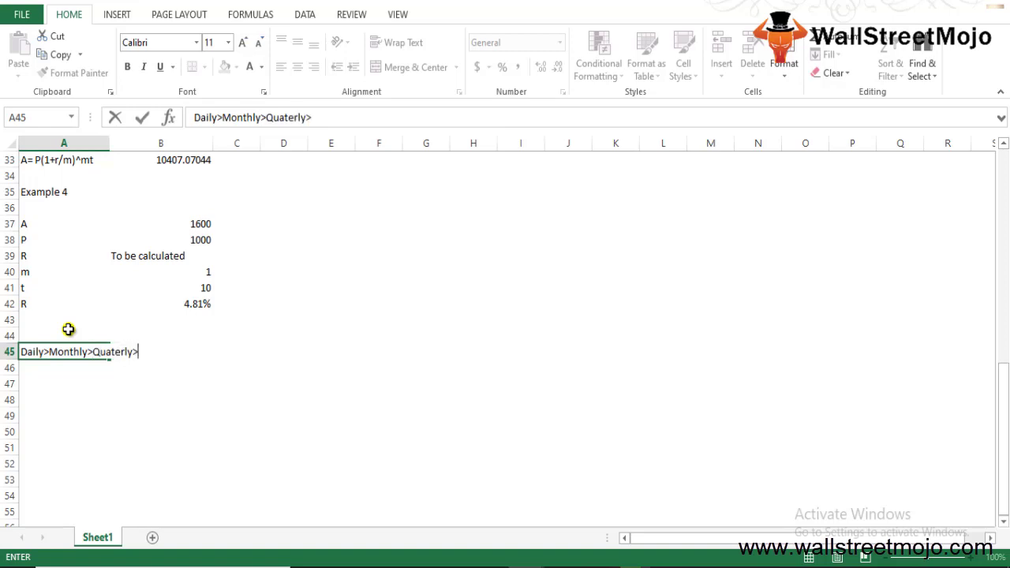
type("Half Yearly>")
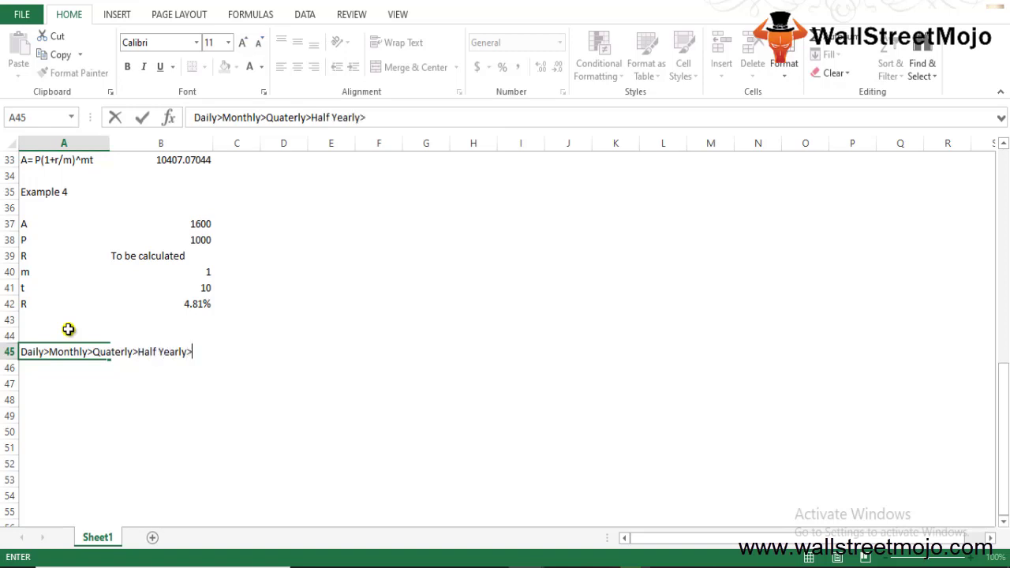
type("Yearly")
key("Return")
key("Up")
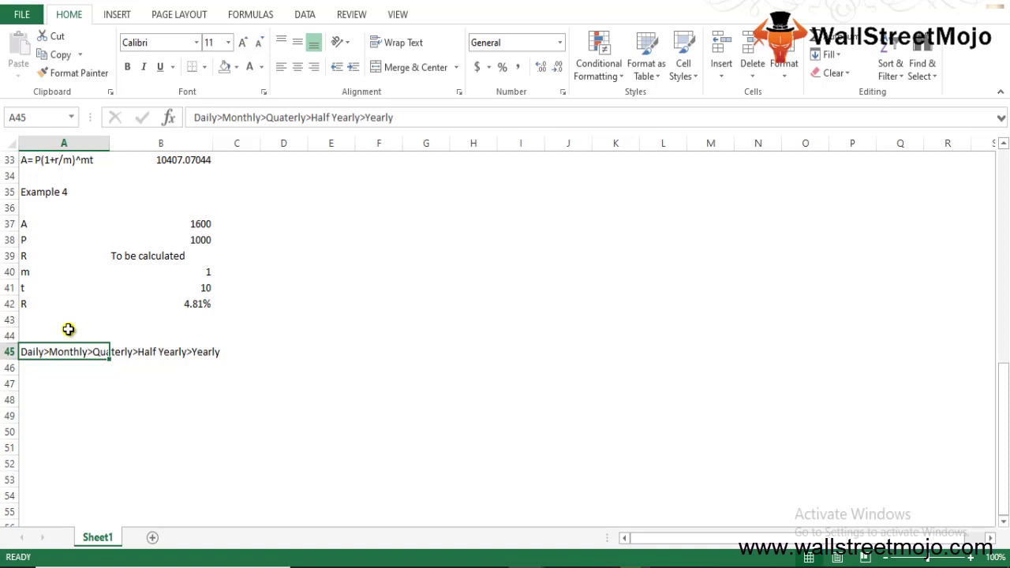
left_click(52, 398)
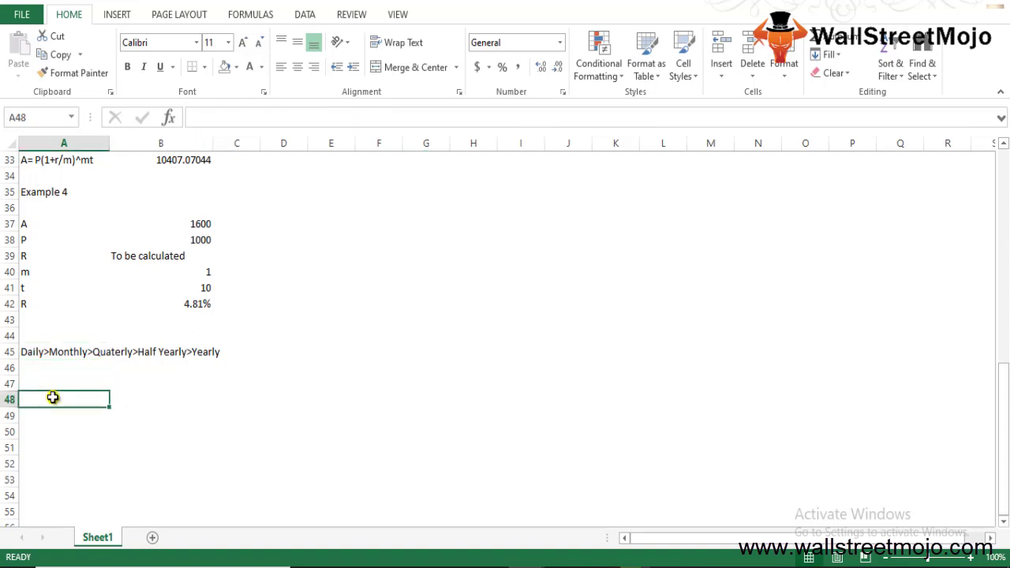